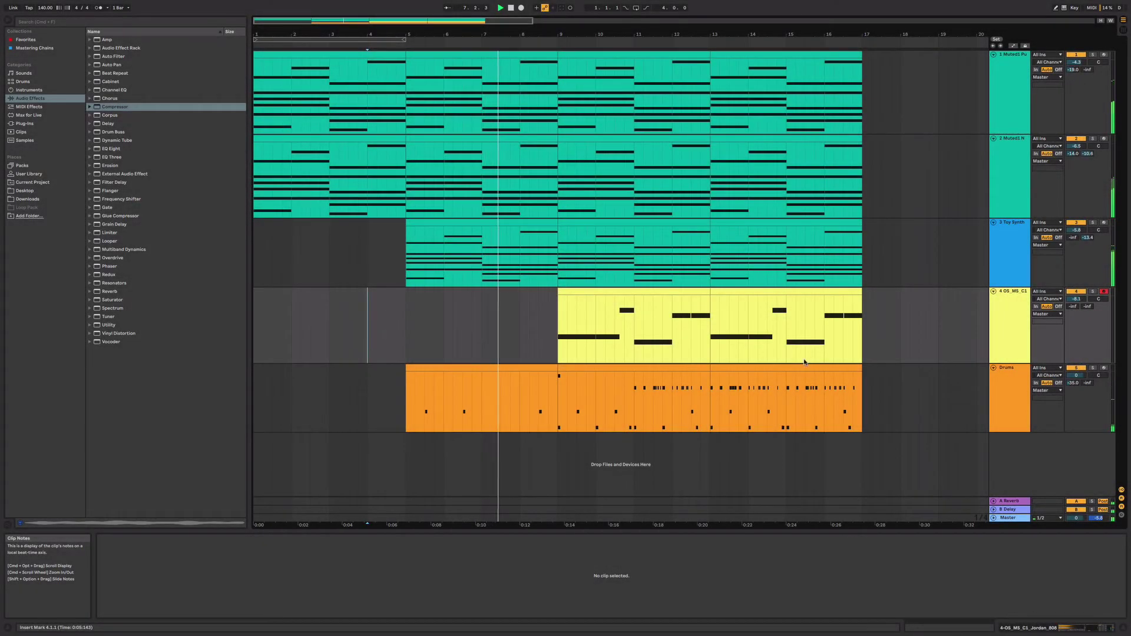
Step: Open the Drums track's MIDI clip at bar 9 to view its notes during playback
left_click(1012, 399)
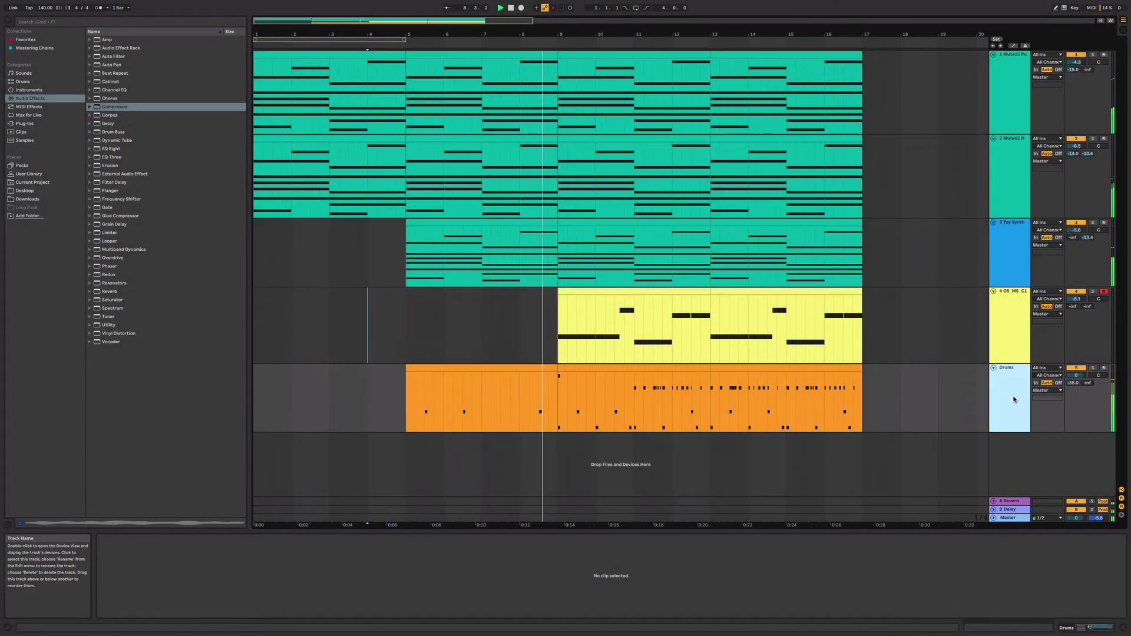
left_click(659, 368)
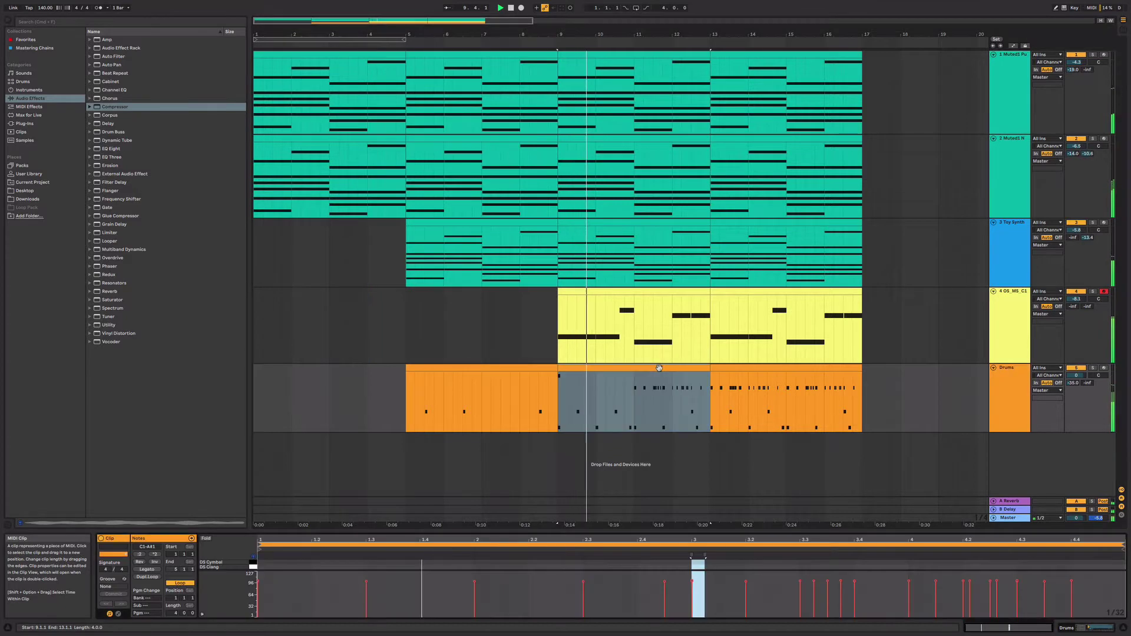
left_click_drag(1081, 301, 1083, 299)
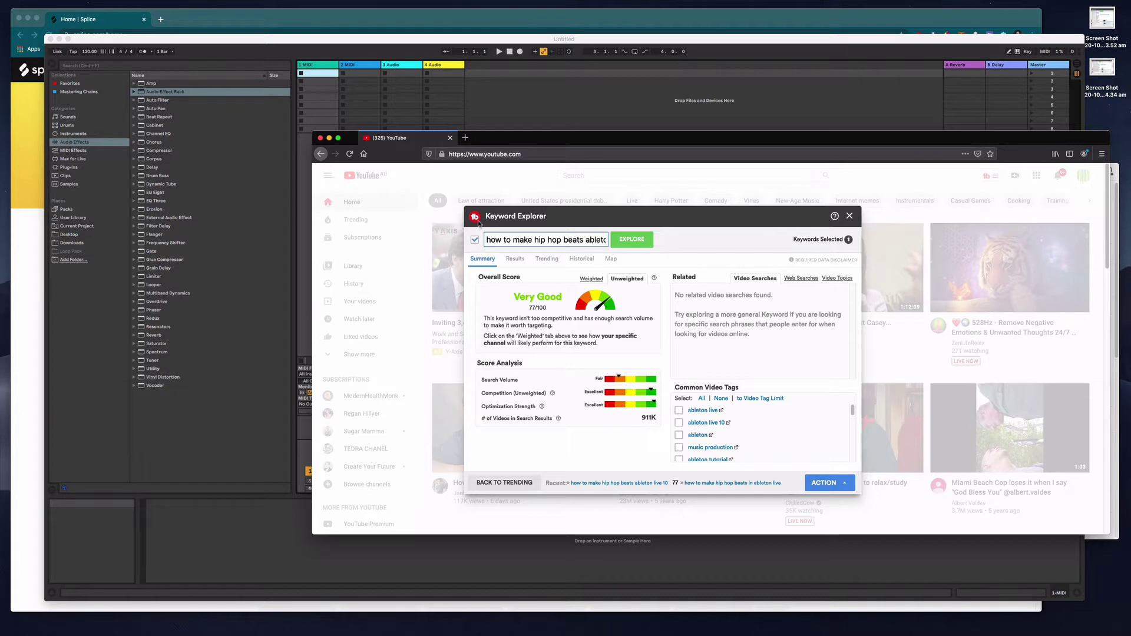
Step: Switch to the Keyword Explorer on YouTube and replace the search phrase with "ableton live how to"
left_click(527, 239)
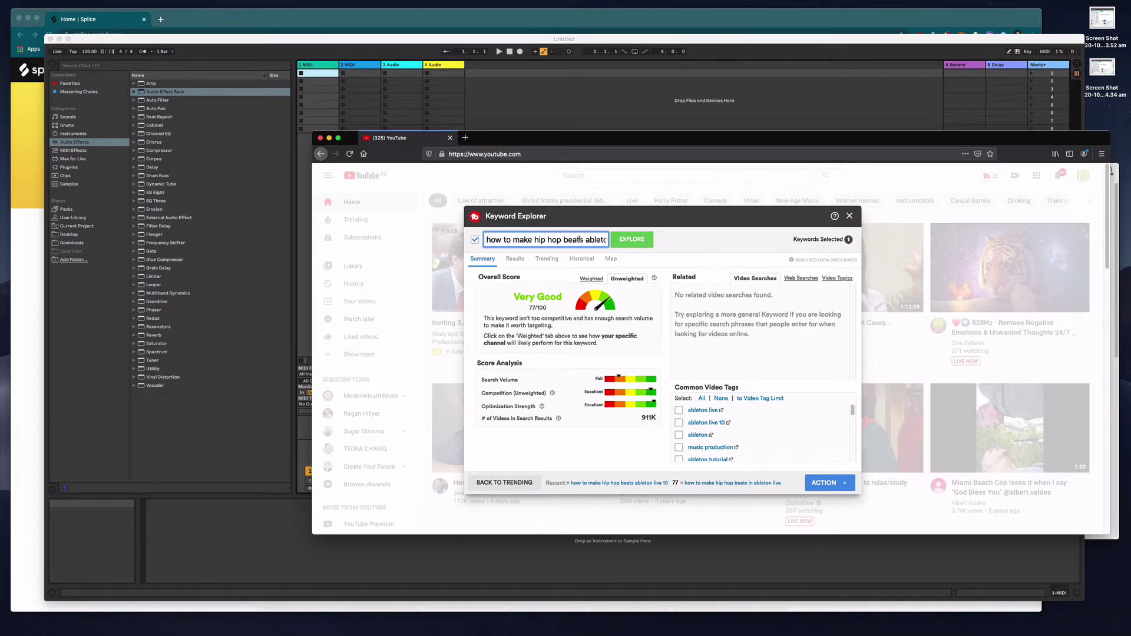
triple_click(583, 239)
type("a")
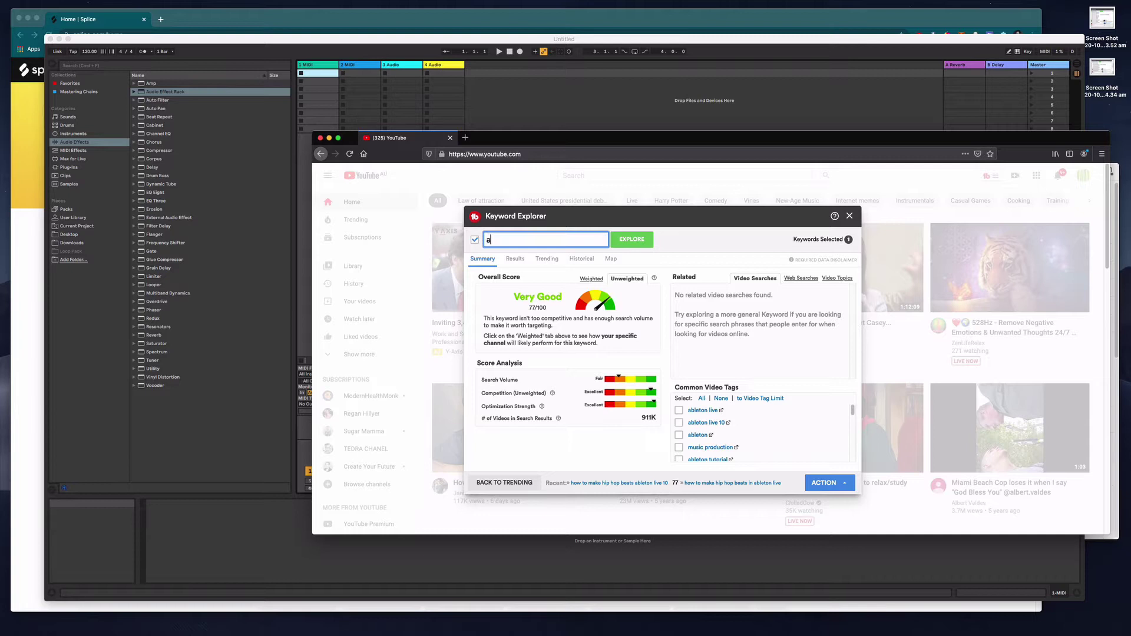
type("bleton live how to")
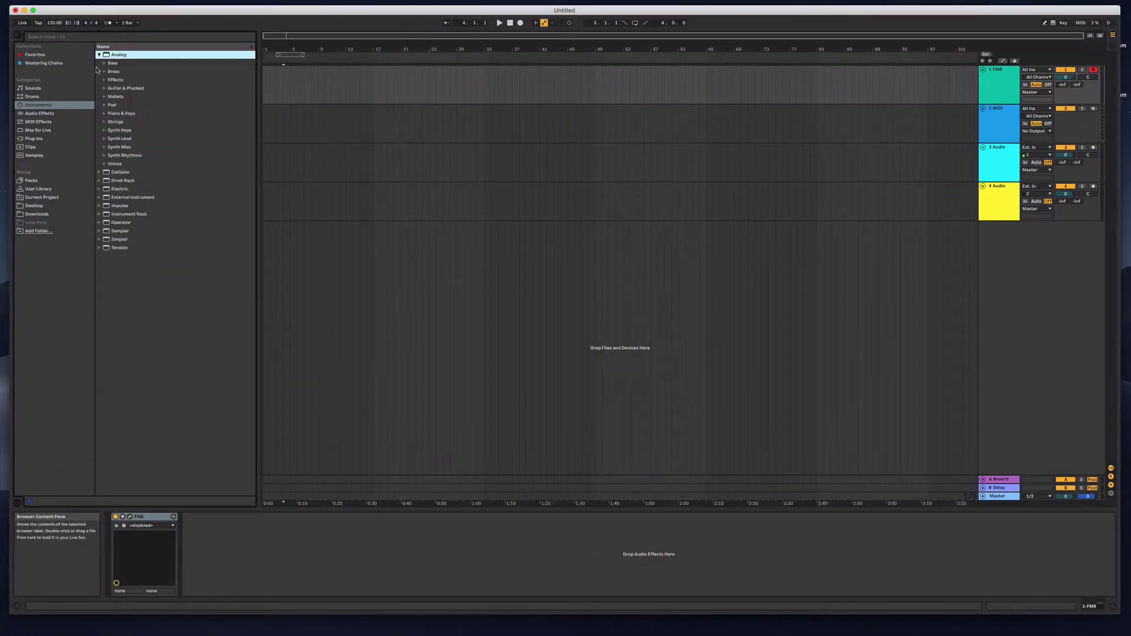
Step: Load the Analog preset Muted1 Pure from Piano & Keys onto the first MIDI track
left_click(104, 113)
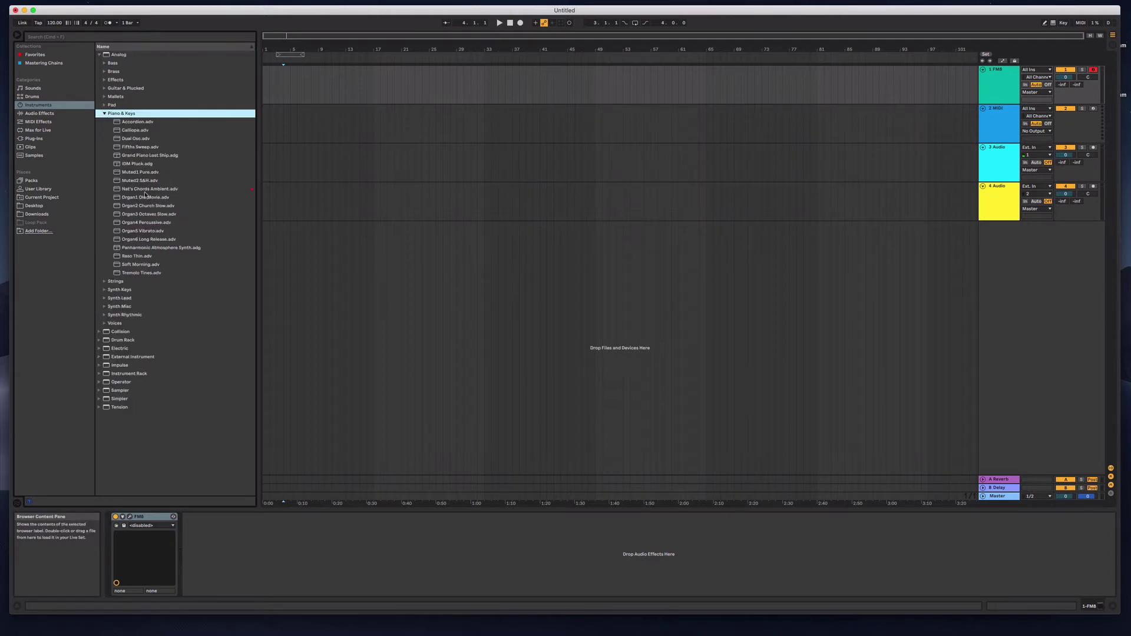
left_click(142, 172)
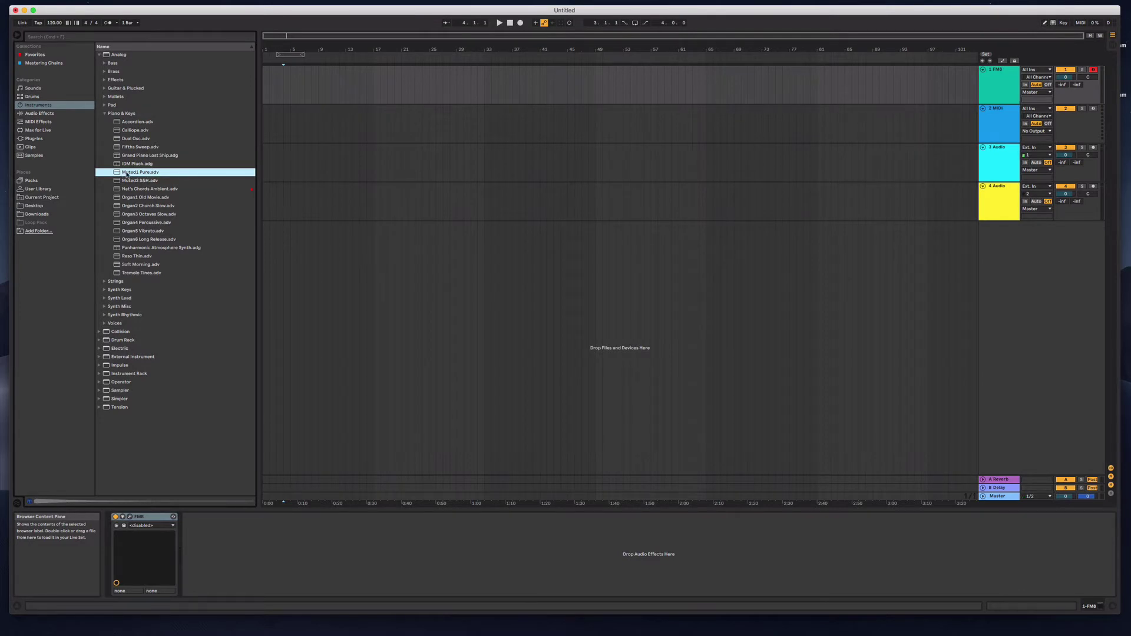
left_click_drag(233, 151, 362, 82)
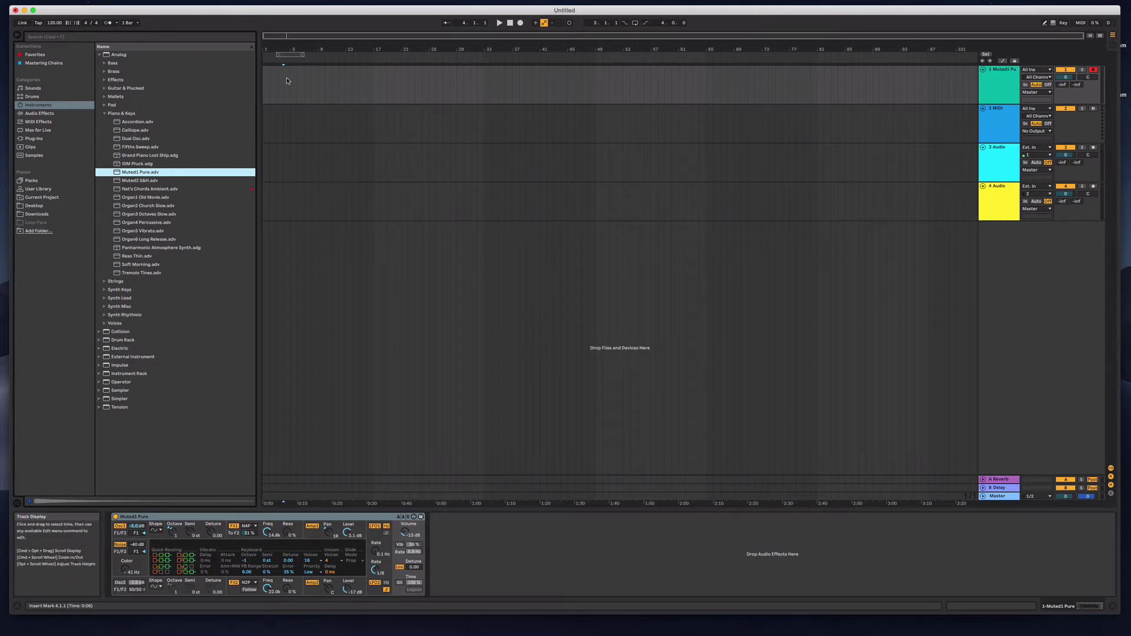
Step: Insert an empty 8-bar MIDI clip at the start of the Muted1 Pure track and make the track taller
left_click(997, 89)
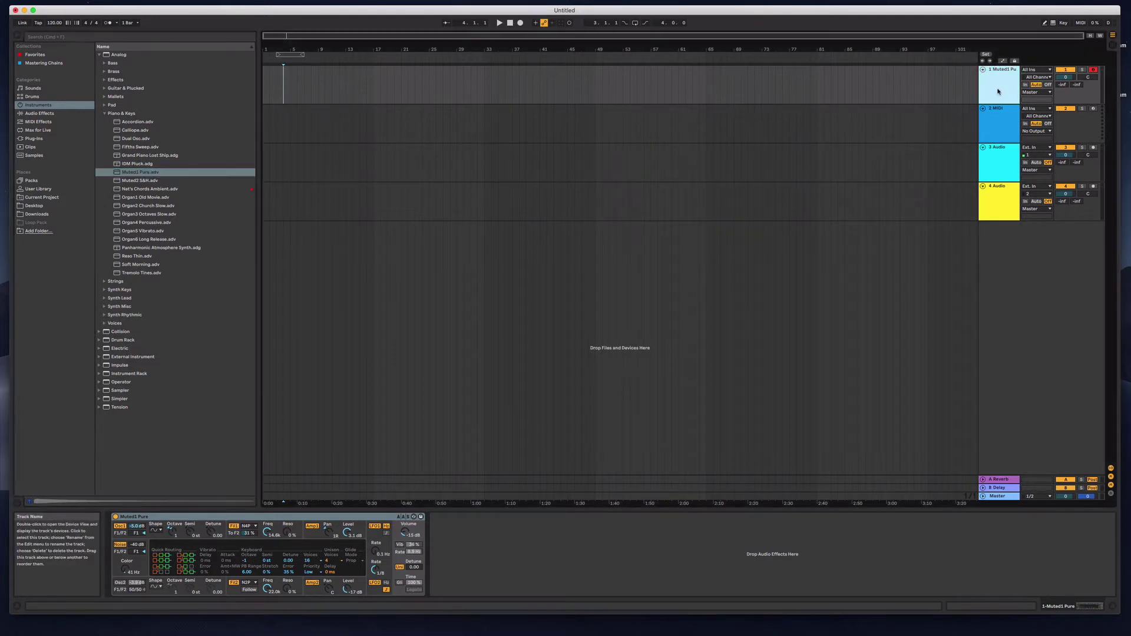
left_click(318, 80)
left_click_drag(319, 80, 263, 80)
right_click(289, 77)
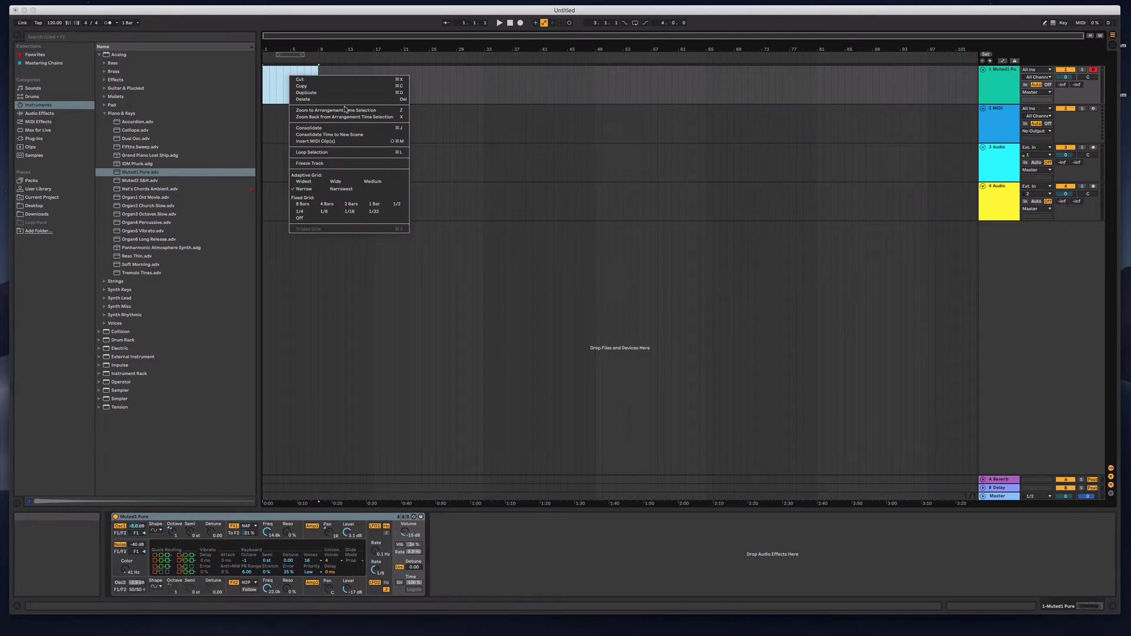
left_click(333, 142)
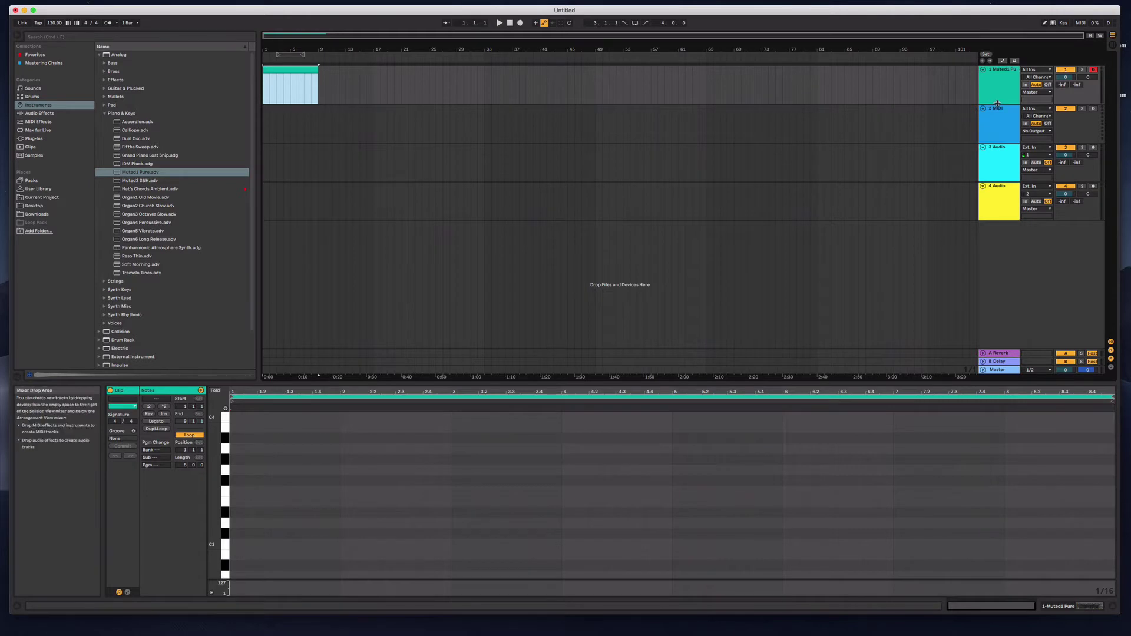
left_click_drag(997, 104, 969, 199)
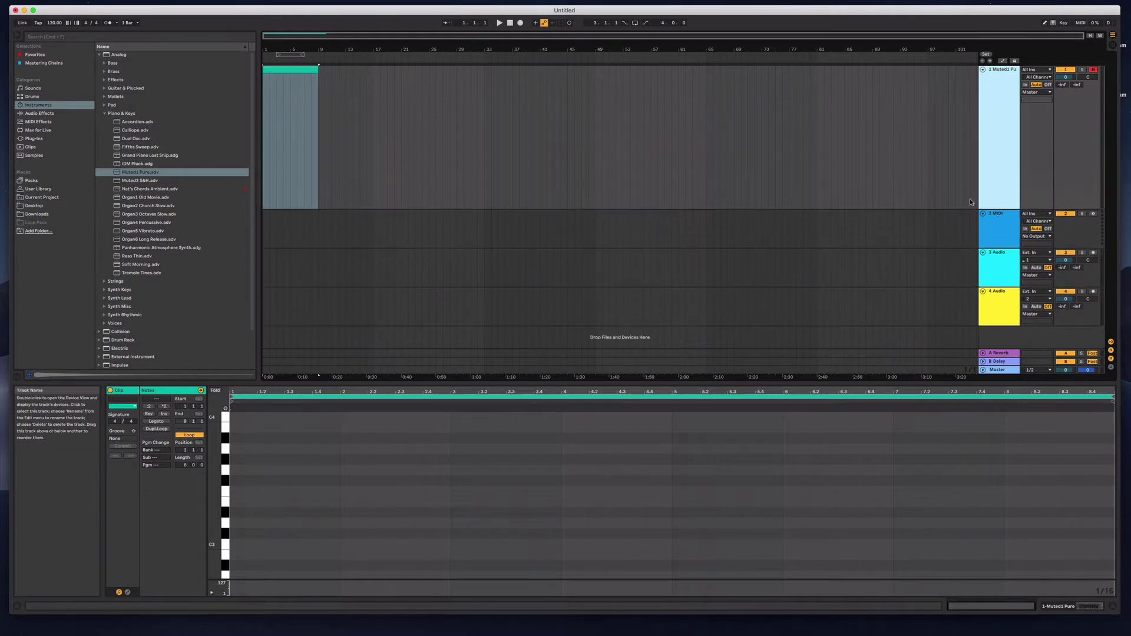
Step: Set the project tempo to 140 and turn on the metronome
left_click(55, 24)
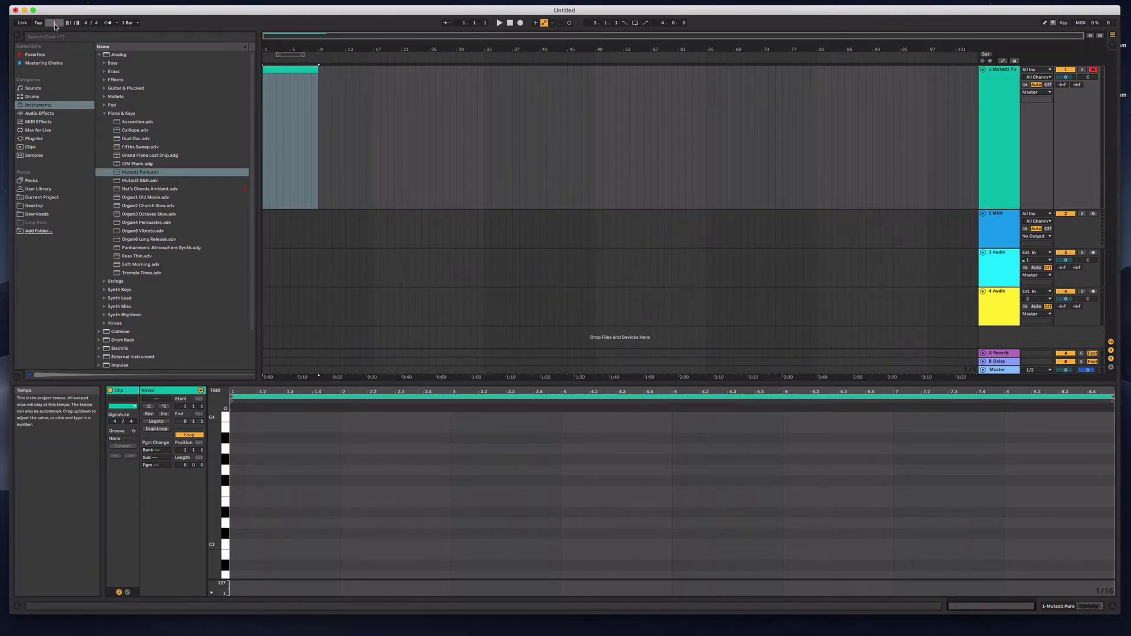
key("Return")
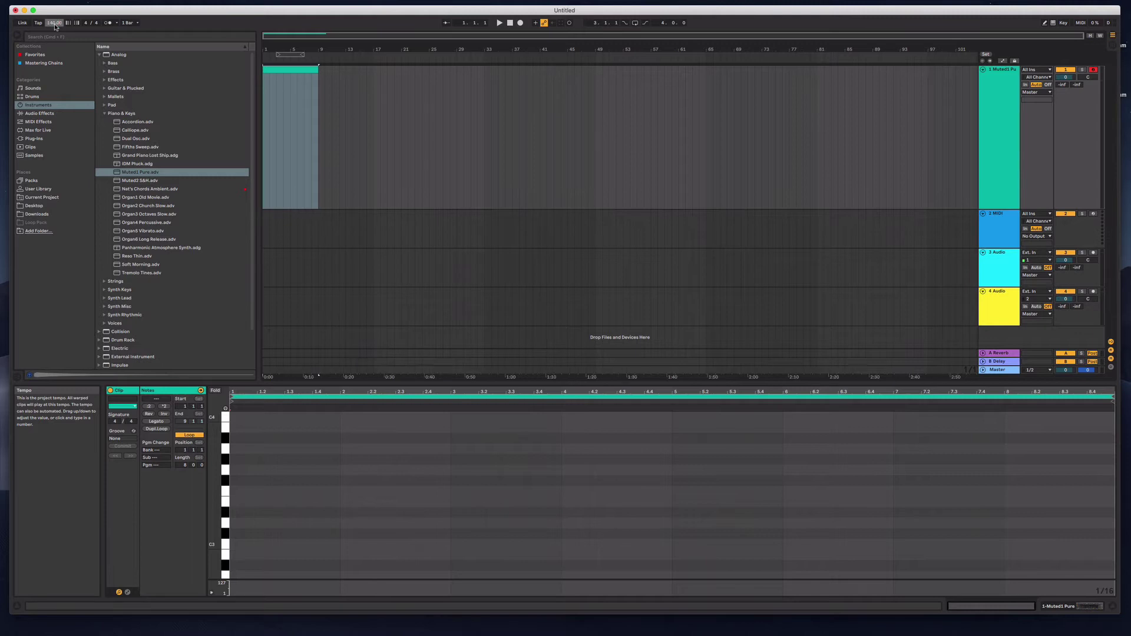
left_click_drag(271, 49, 297, 118)
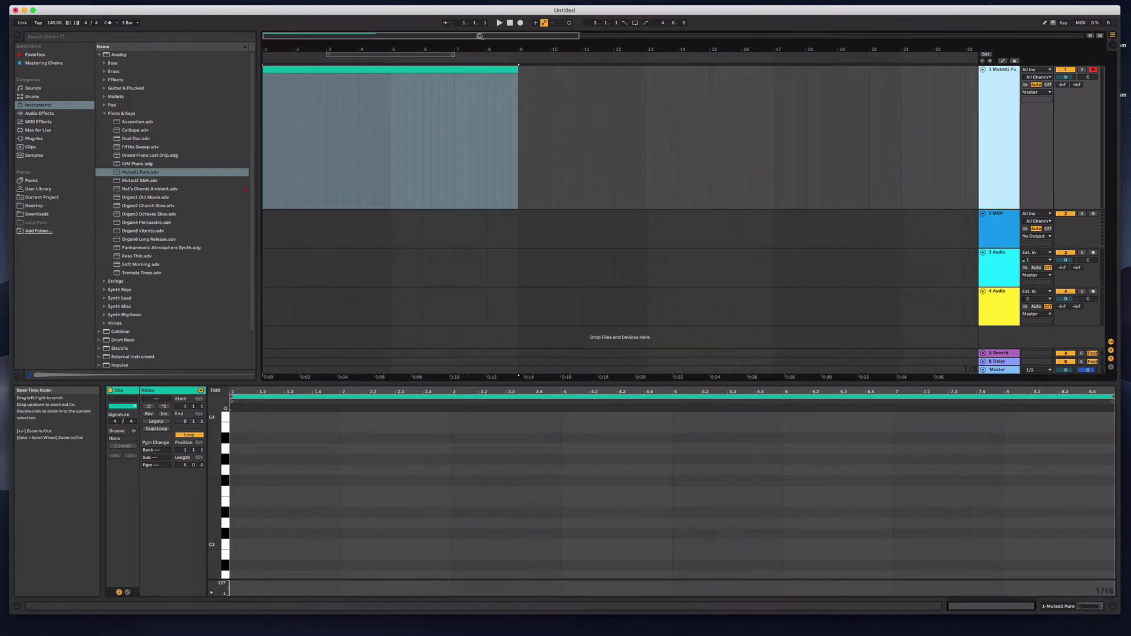
left_click(109, 23)
Step: Enlarge the note editor, audition the D3 key, and draw a D3 note a little over one bar long at the clip's start
left_click_drag(413, 383, 401, 195)
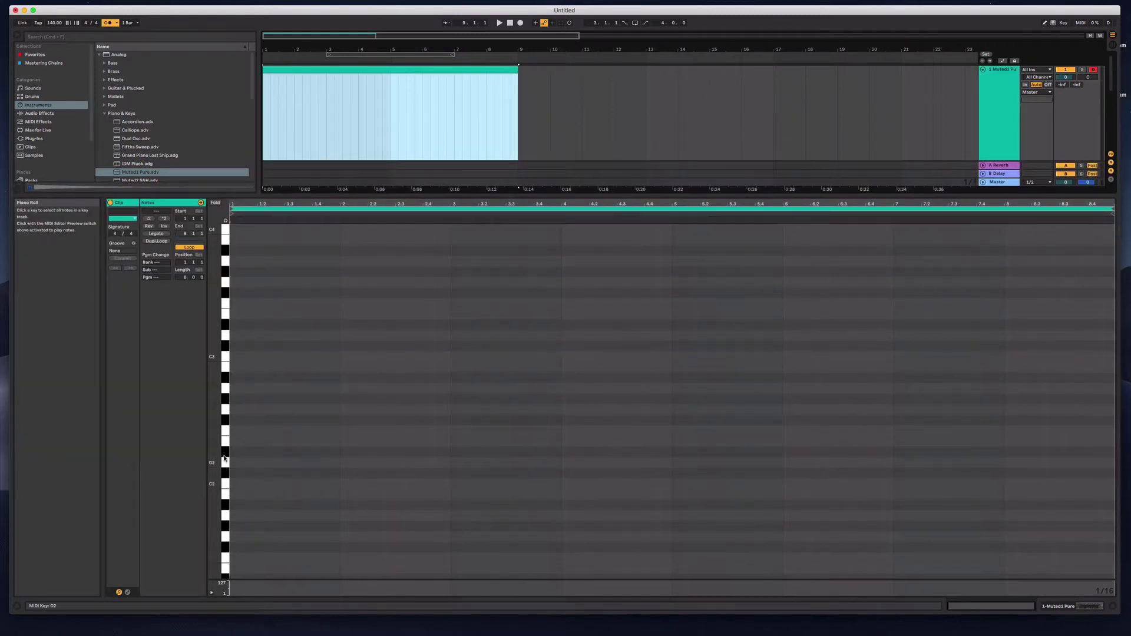
left_click(226, 340)
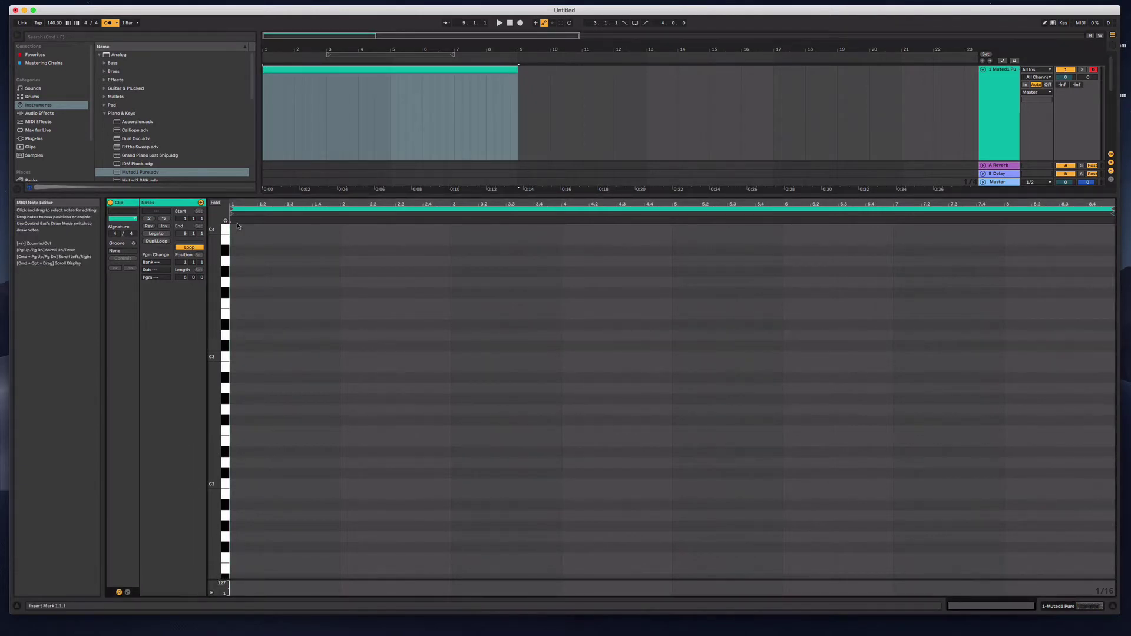
left_click(228, 337)
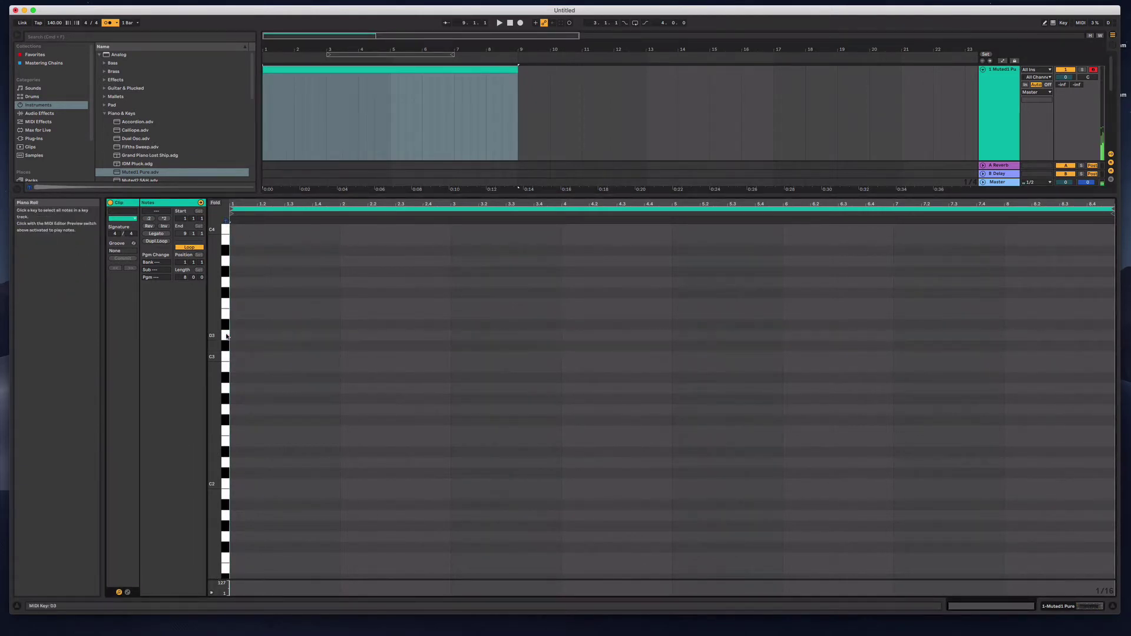
double_click(233, 336)
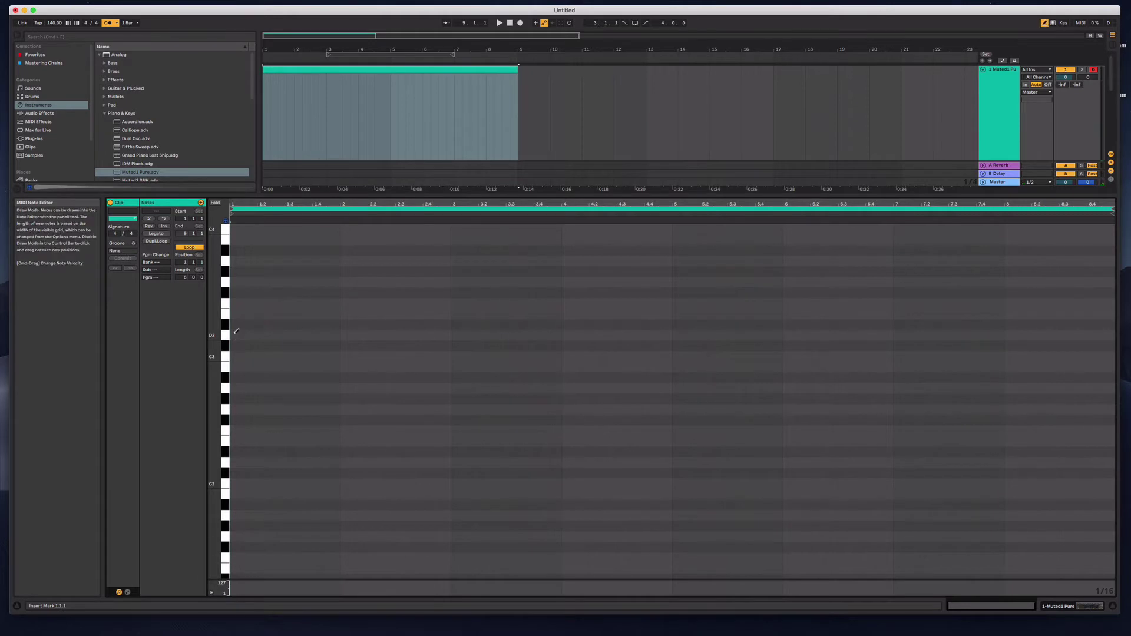
left_click_drag(235, 335, 360, 336)
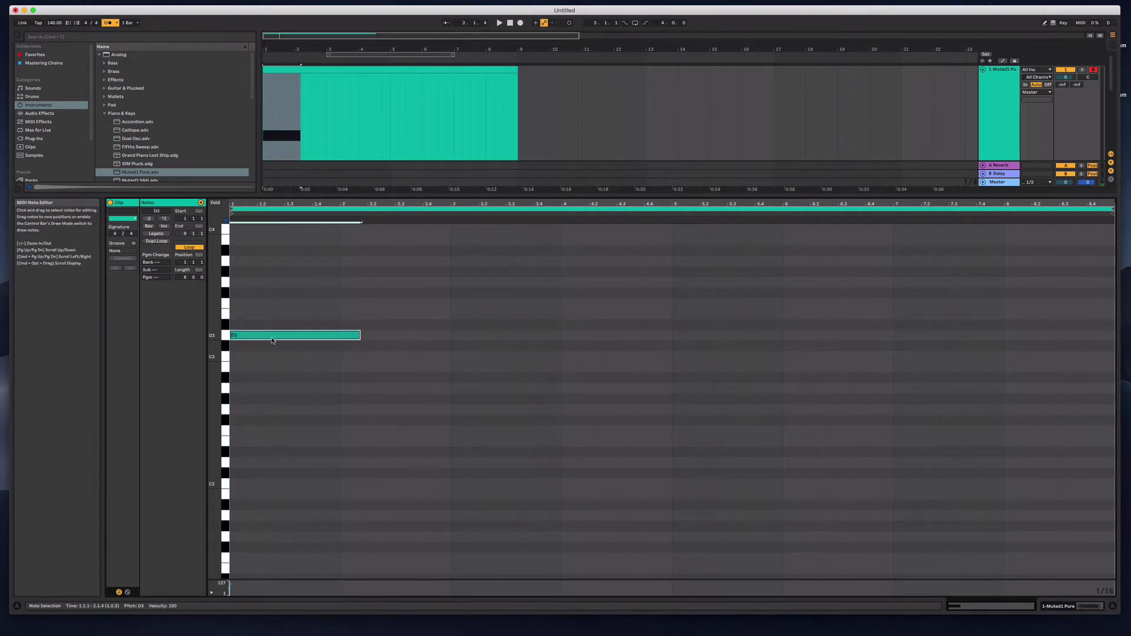
Step: Copy the D3 note down an octave to D2, adjust an upper note's pitch, and audition the result
left_click_drag(272, 339, 273, 466)
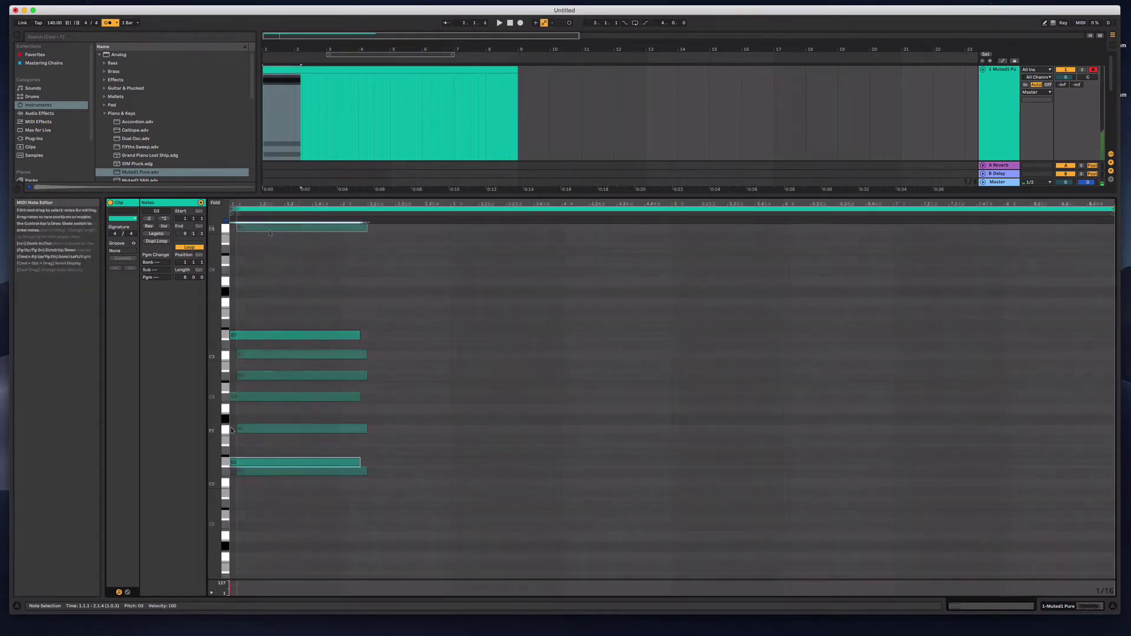
key("space")
key("space")
mouse_move(270, 355)
left_mouse_down()
mouse_move(271, 319)
mouse_move(274, 344)
left_mouse_up()
key("space")
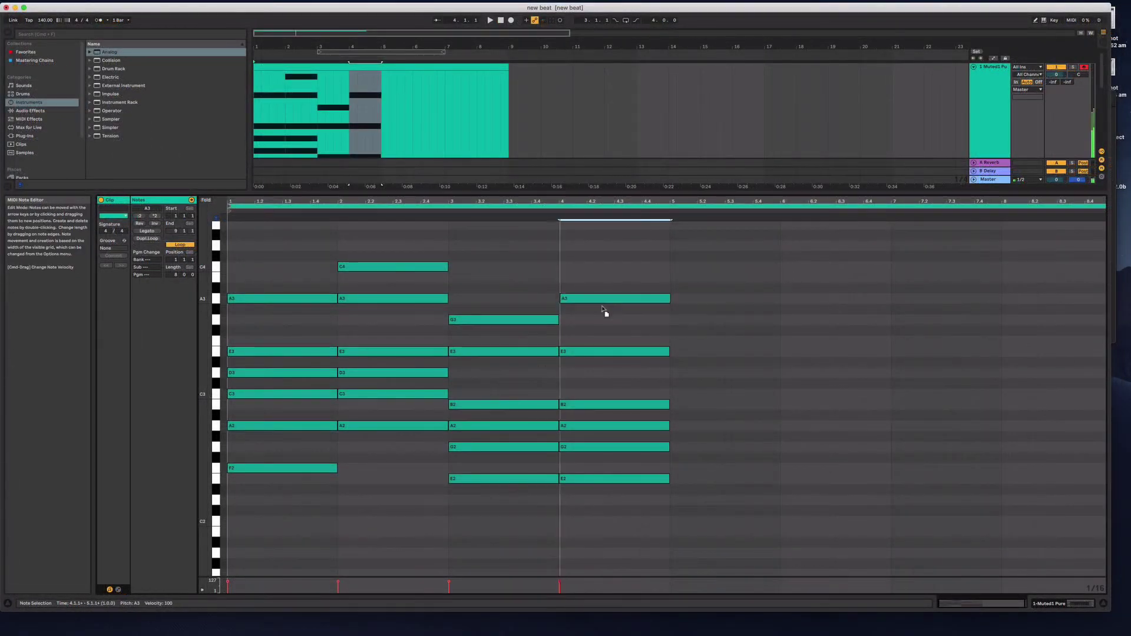
Step: Lower the fourth chord's A3 note to G3, move its E2 note up to D4, and play the progression
left_click_drag(606, 297, 600, 318)
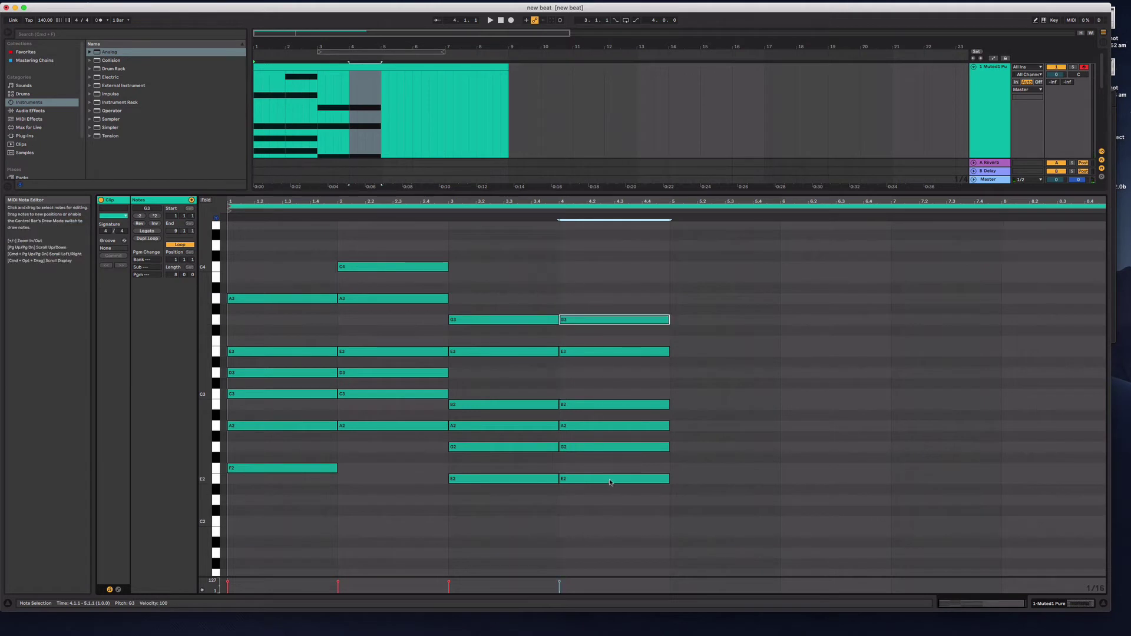
left_click_drag(611, 479, 613, 249)
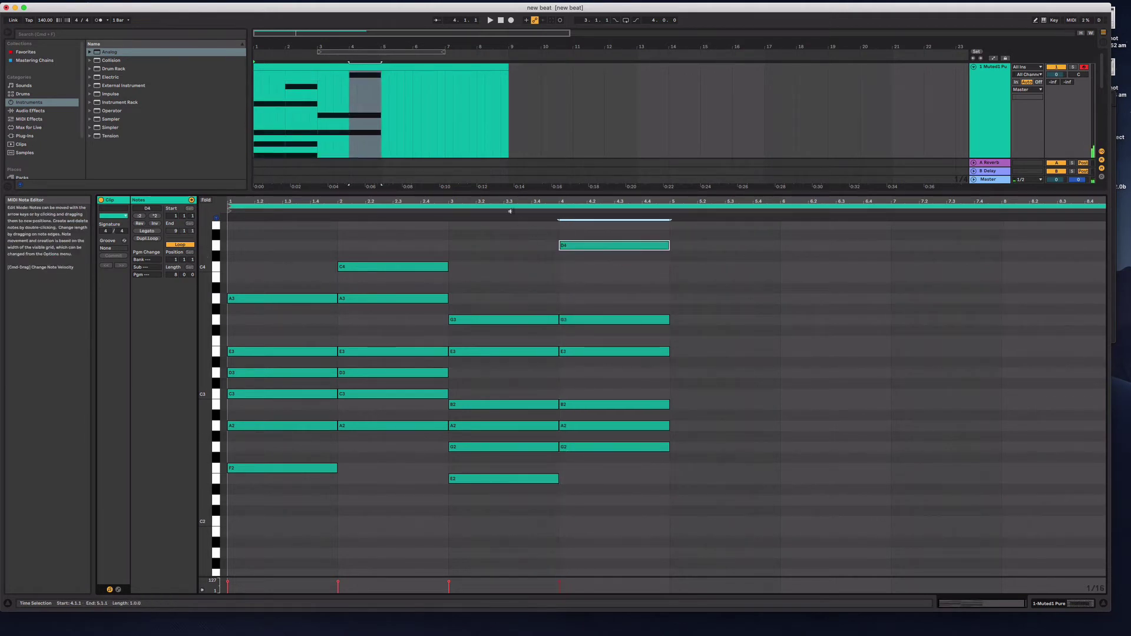
left_click(427, 209)
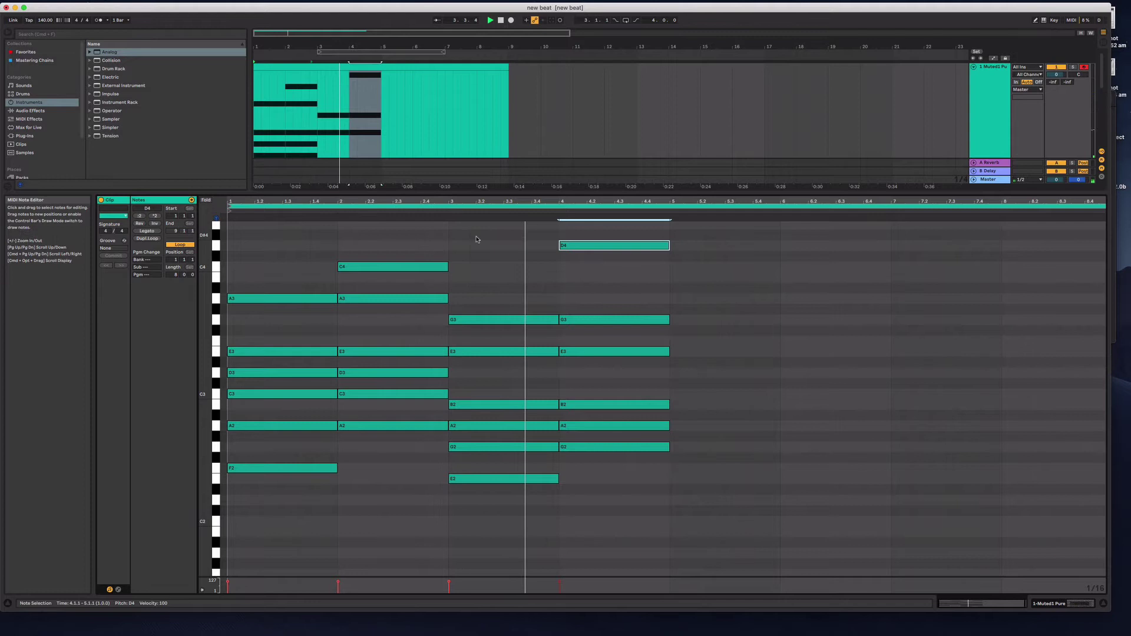
left_click(544, 234)
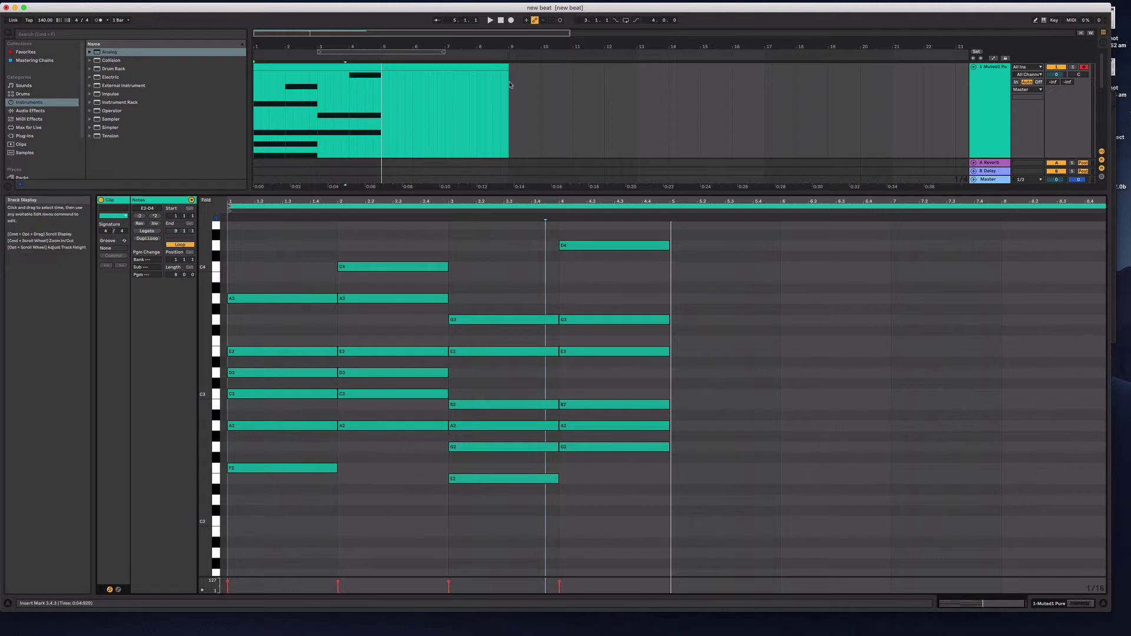
Step: Shorten the chord clip to 4 bars, give the arrangement more height, and play the clip
left_click_drag(509, 76, 381, 82)
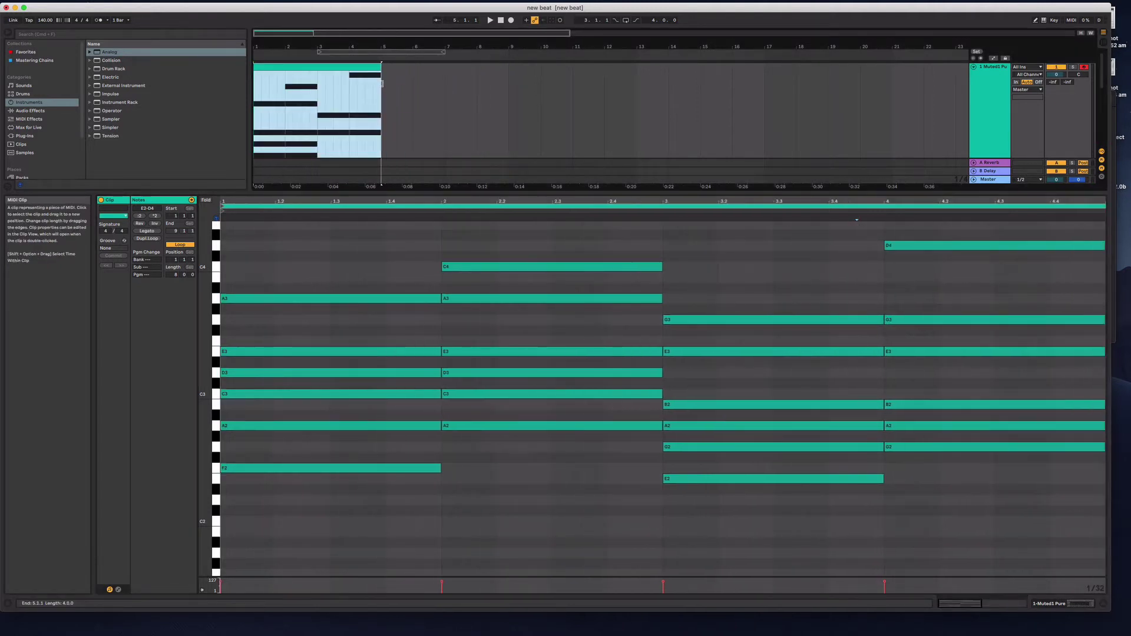
left_click_drag(484, 200, 423, 296)
key("space")
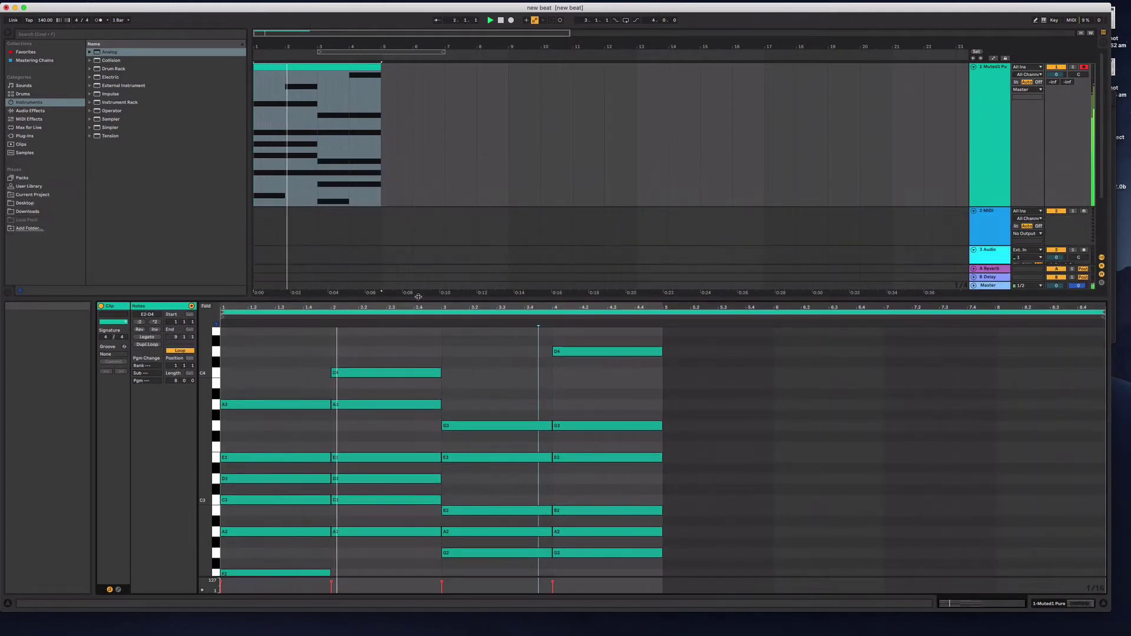
Step: Show the Muted1 Pure instrument, switch on oscillator 2, and change its waveform shape while playing the chords from the start
double_click(982, 139)
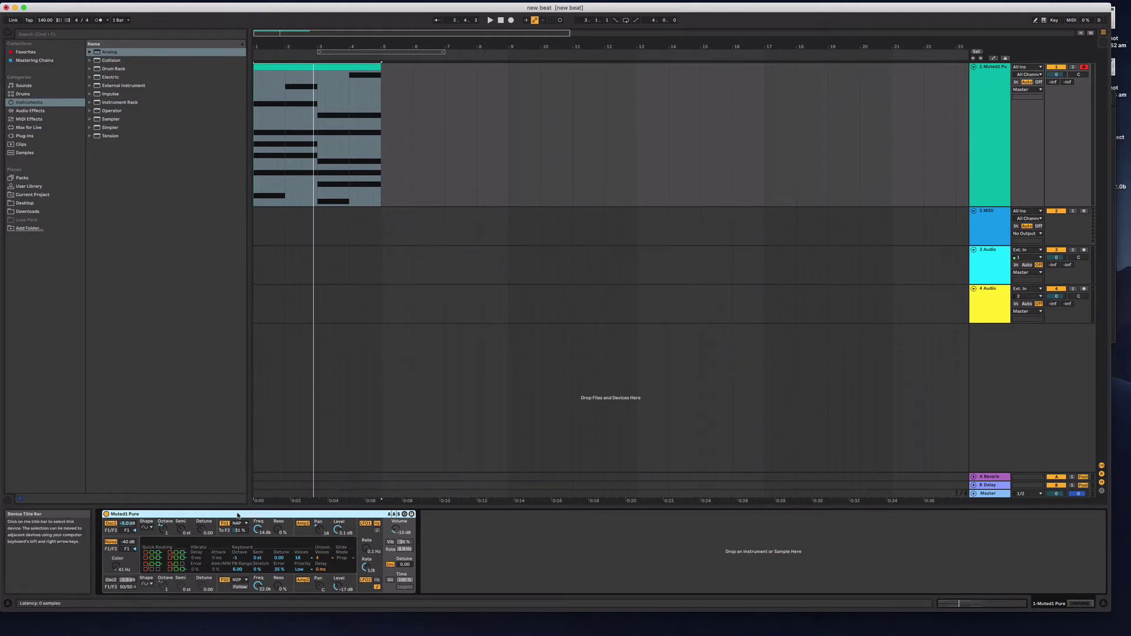
left_click(257, 501)
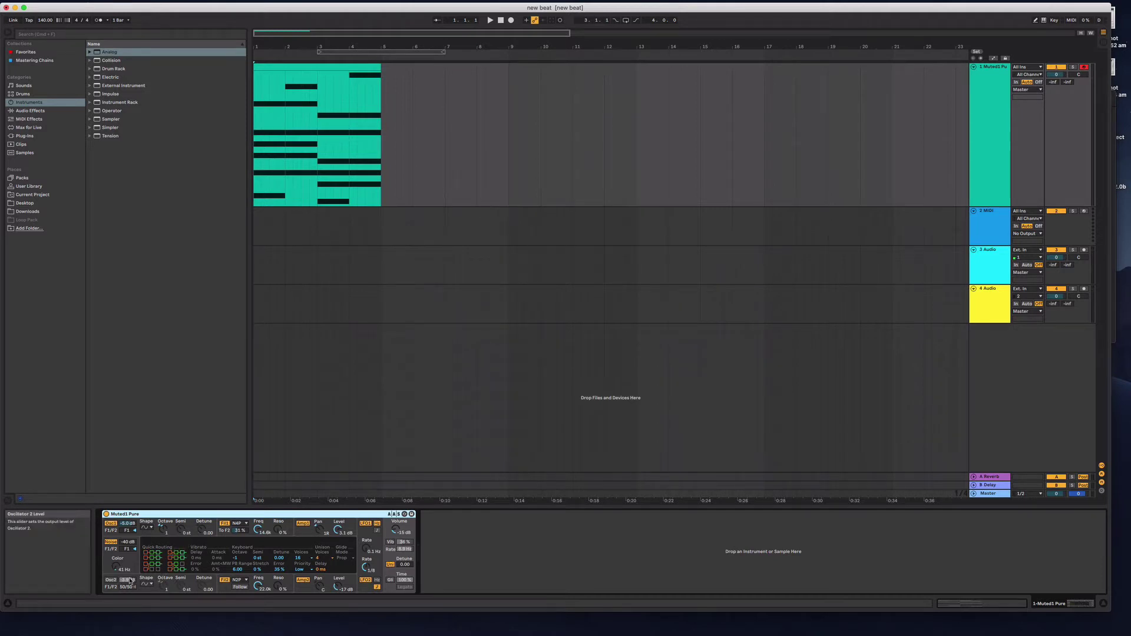
left_click(111, 580)
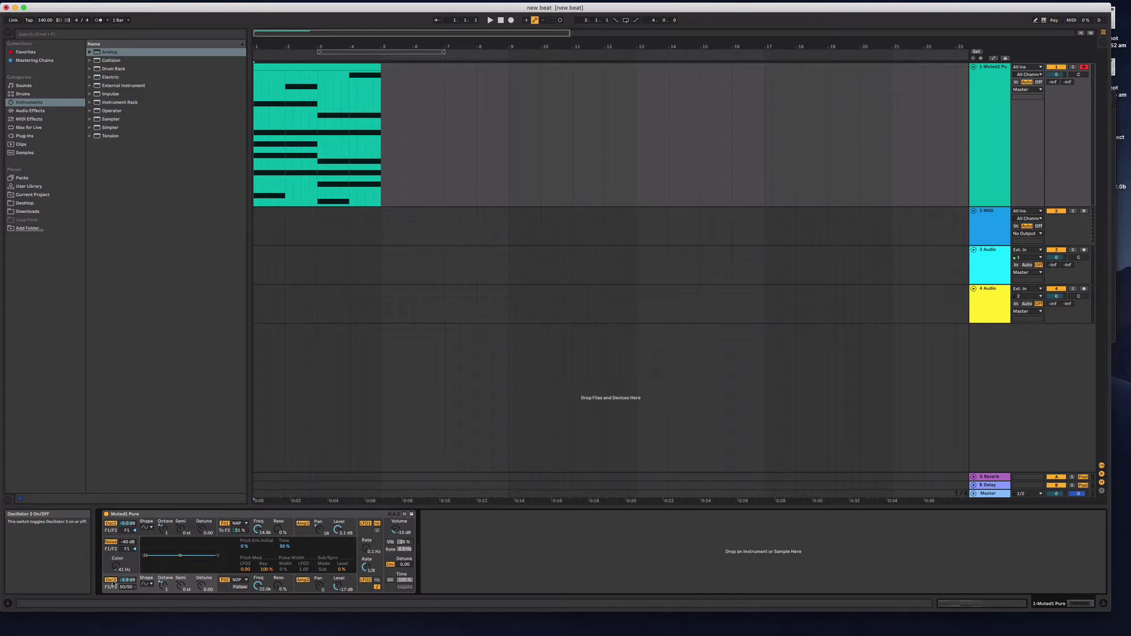
key("space")
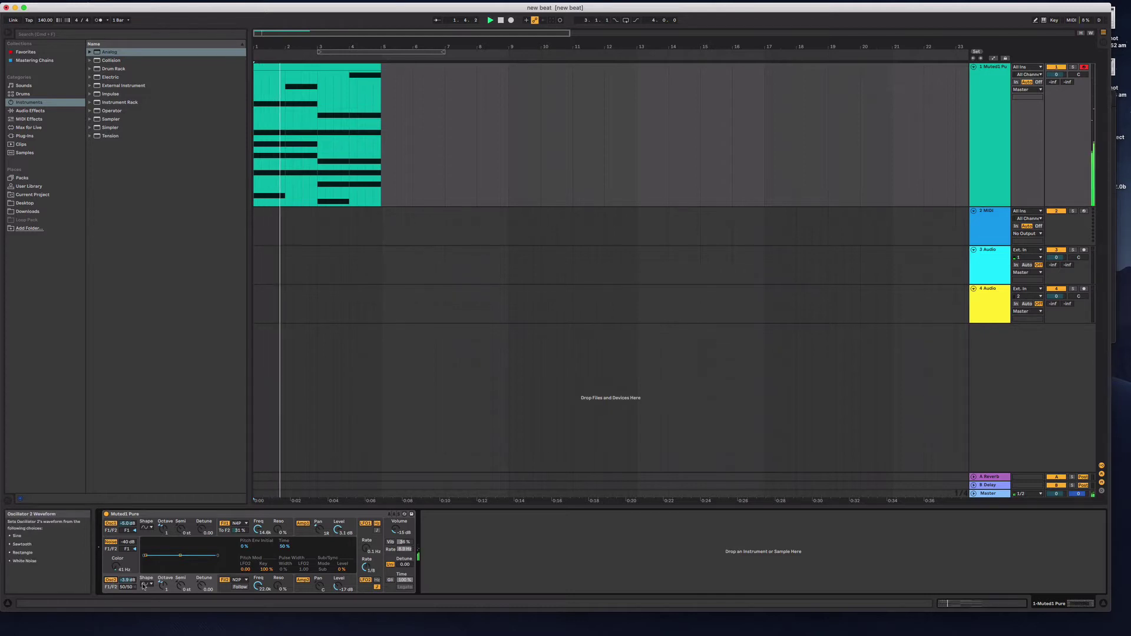
left_click(146, 584)
left_click(147, 595)
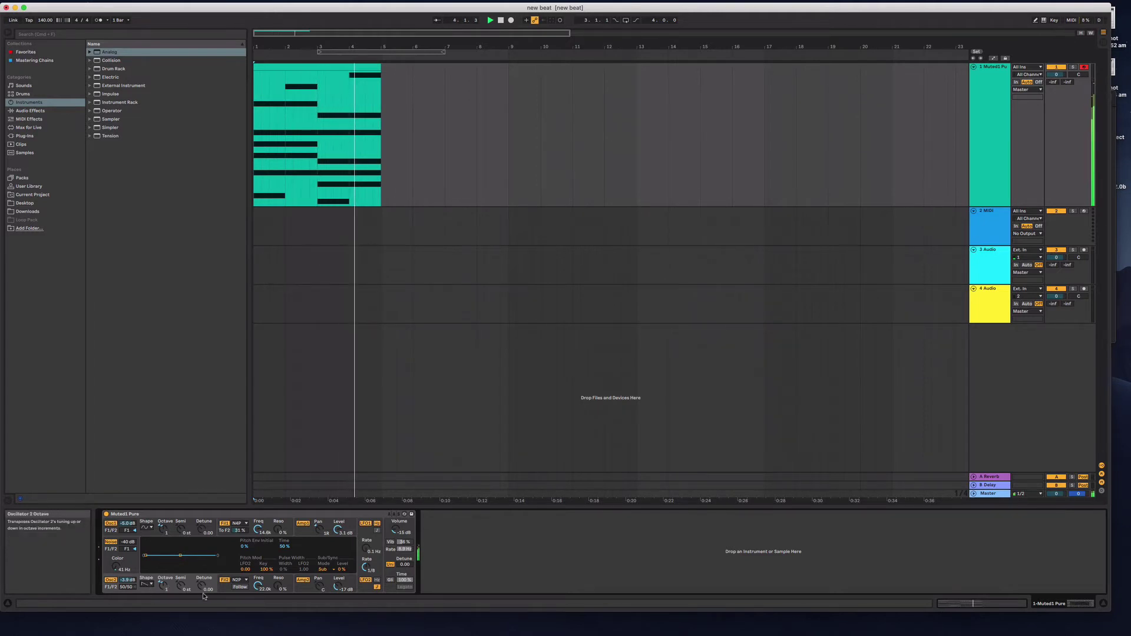
Step: Add an EQ Eight after the Muted1 Pure instrument and make its first band a low-cut filter
left_click(30, 110)
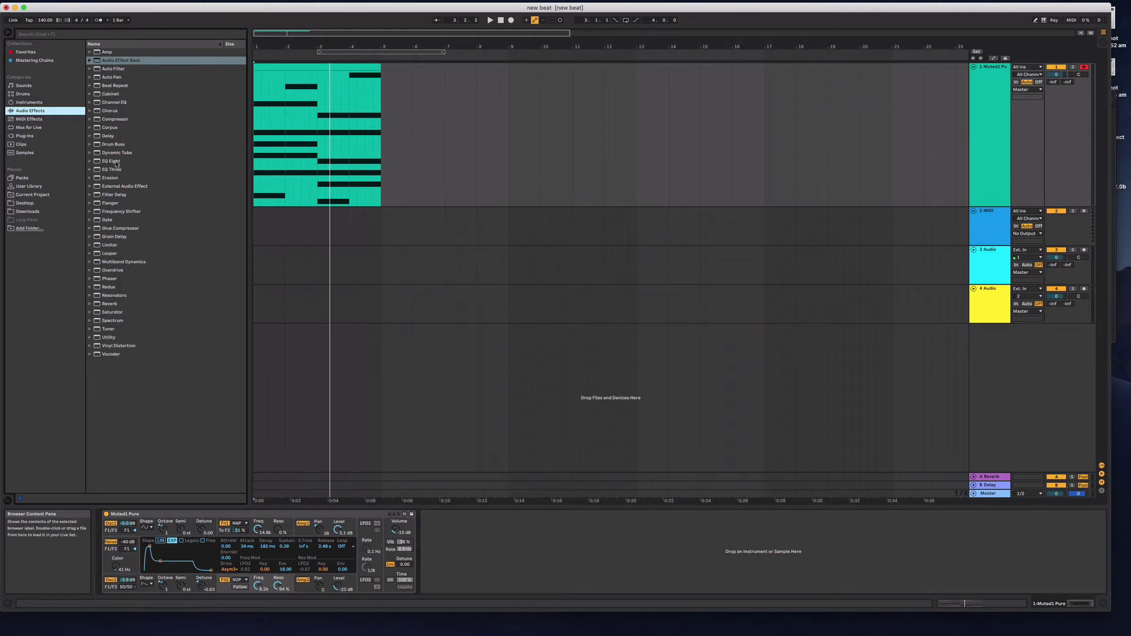
left_click_drag(116, 163, 491, 537)
left_click(450, 582)
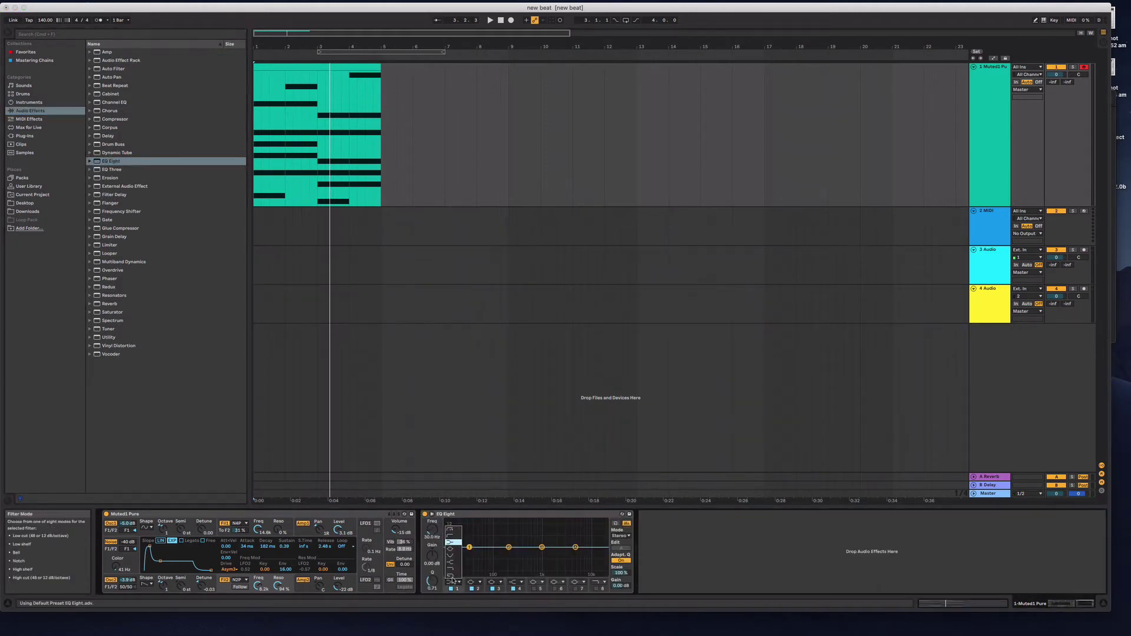
left_click(453, 537)
Step: While the chords play, raise EQ Eight's low-cut band to remove bass and set band 4 to 2.02 kHz at -0.12 dB
key("space")
left_click_drag(468, 553, 500, 565)
left_click_drag(575, 548, 550, 570)
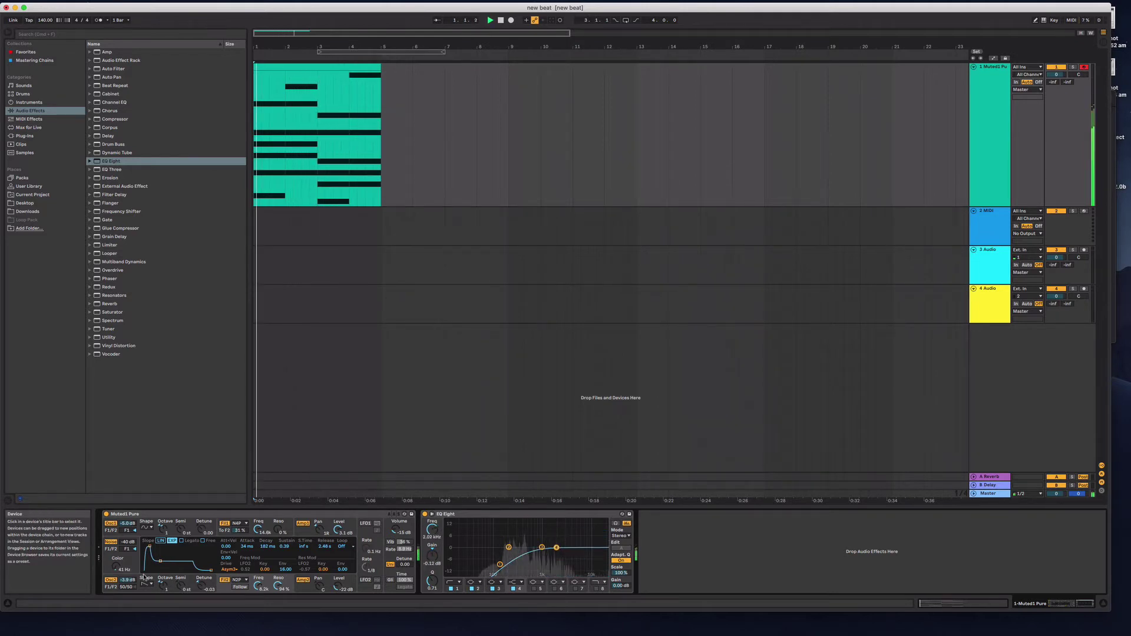
key("space")
Step: Show the Analog Synth Lead presets for the second MIDI track, loop bars 1 to 5, and start playback
left_click(381, 377)
left_click(381, 230)
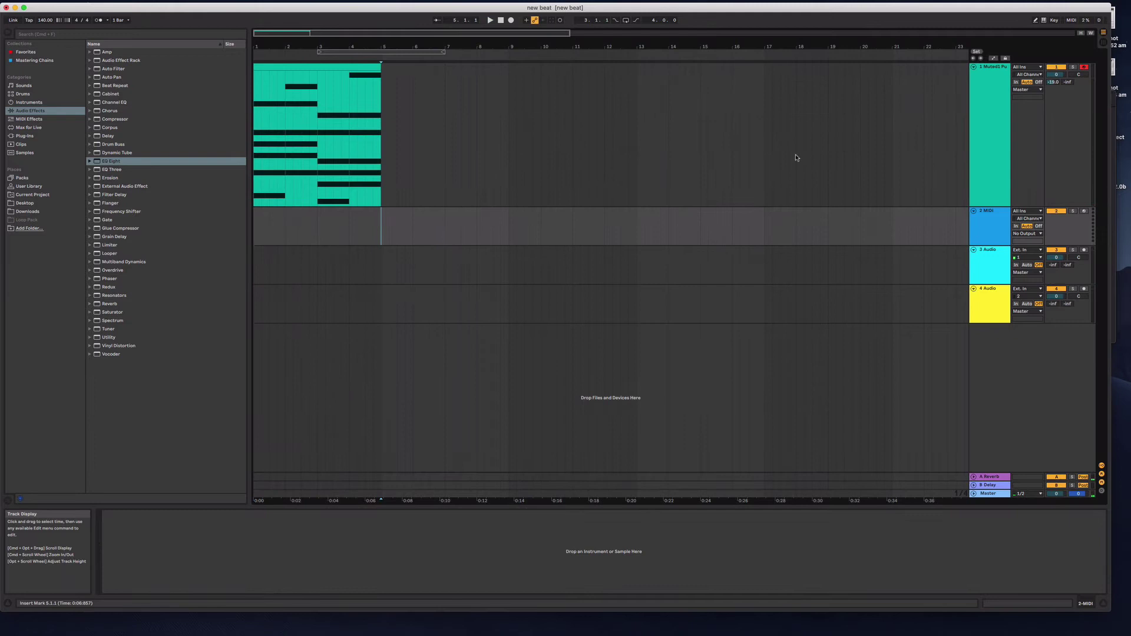
left_click(995, 139)
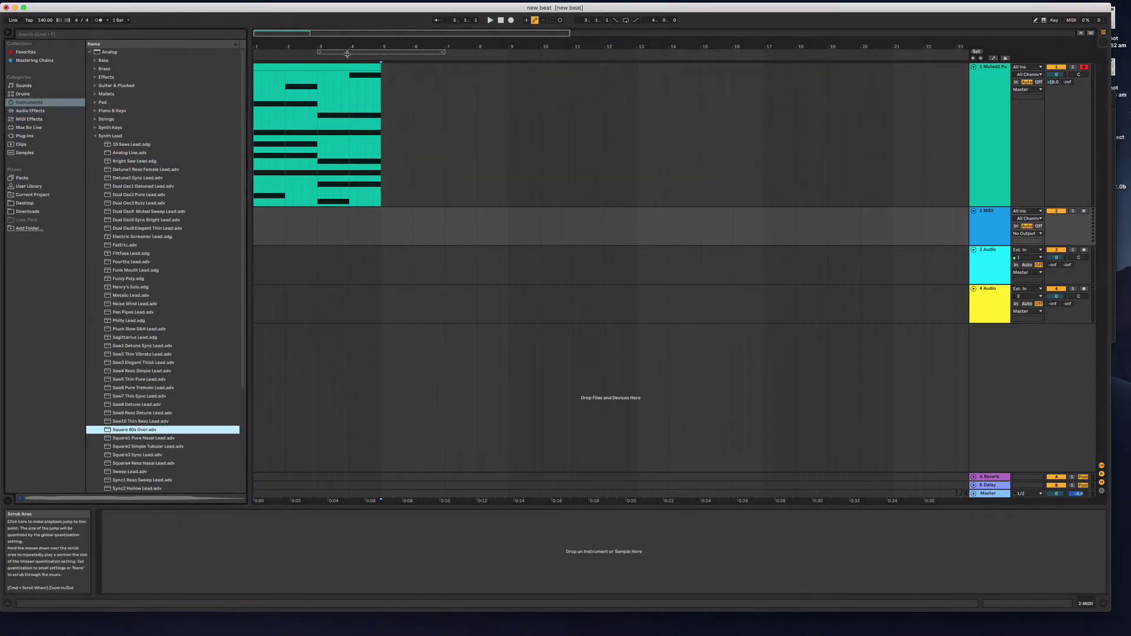
left_click(338, 48)
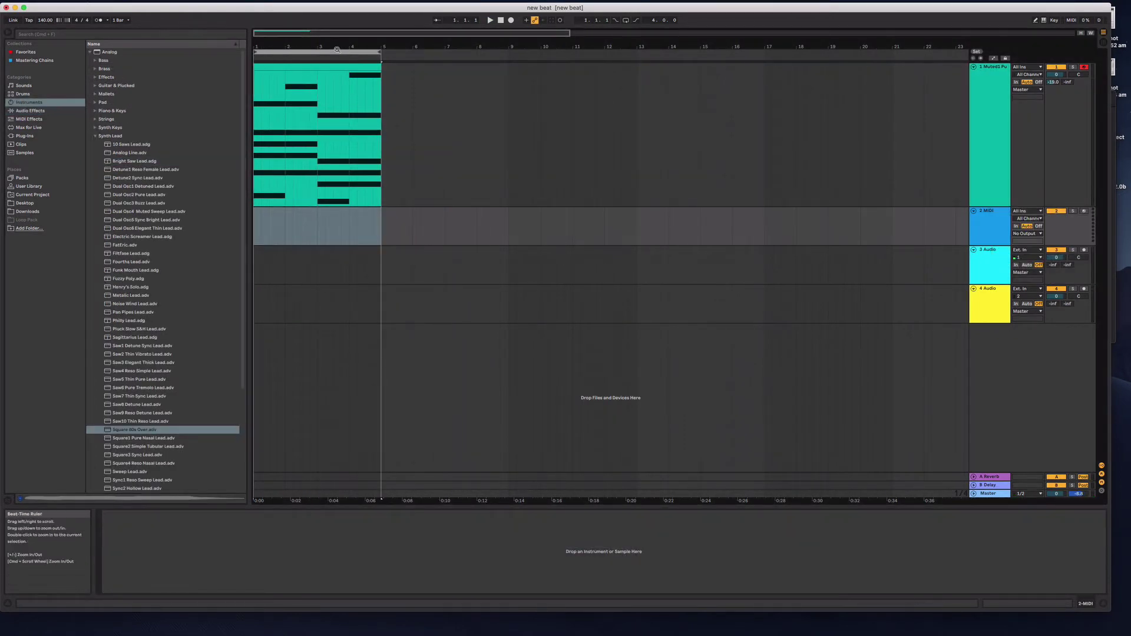
key("space")
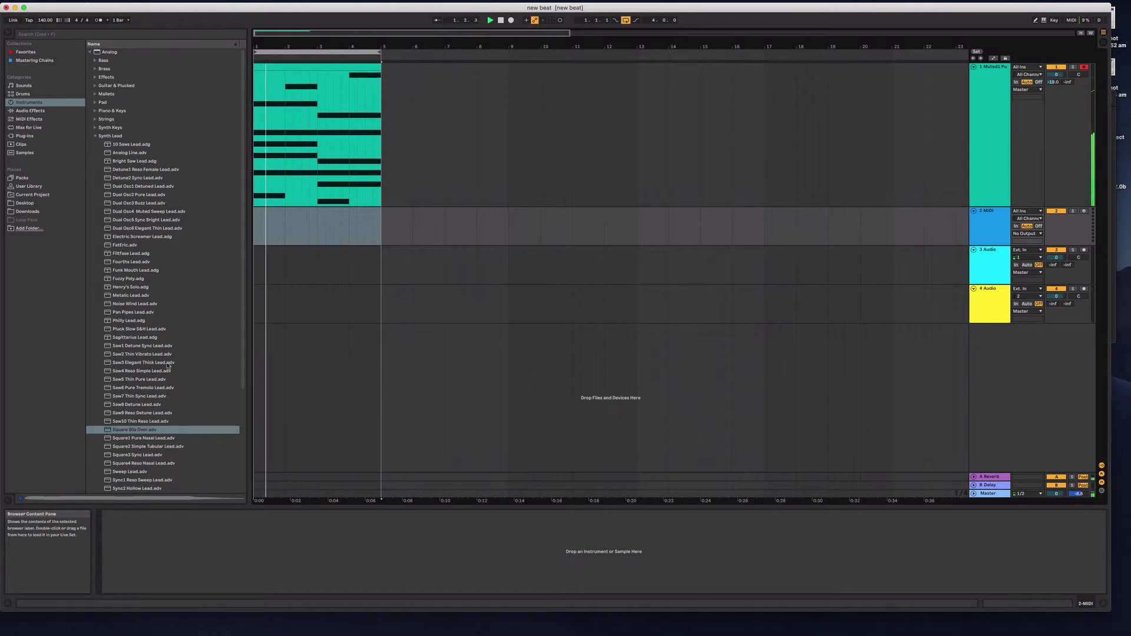
Step: Audition Analog Synth Lead presets over the looping chords and load Toy Synth & Blown Speaker onto the second MIDI track
left_click(142, 370)
left_click(139, 431)
scroll(139, 436, "down", 1)
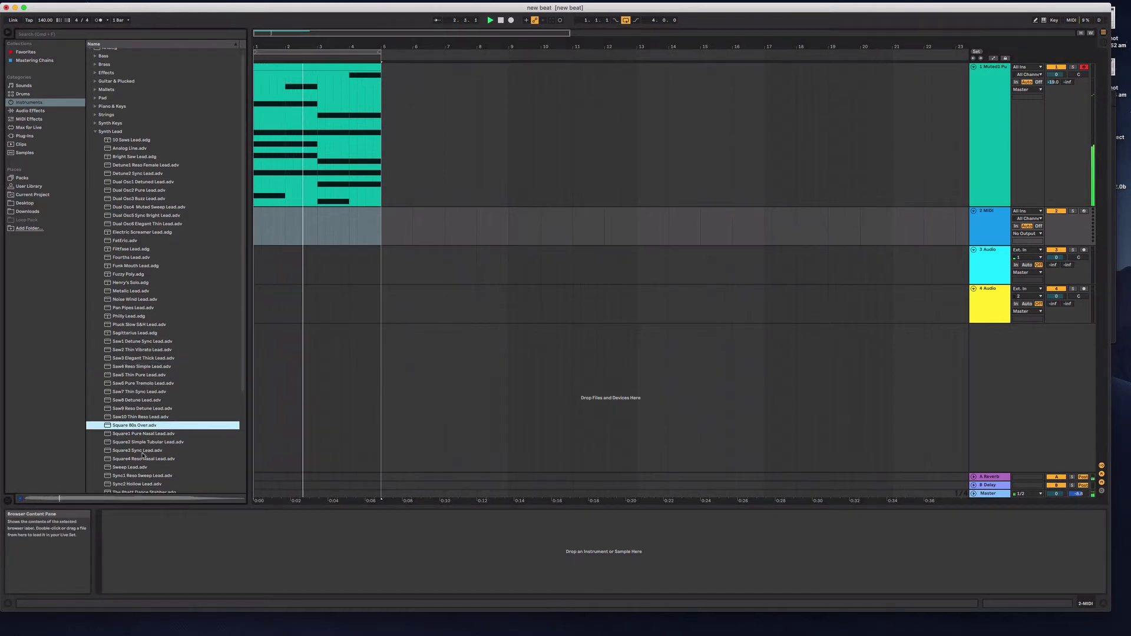
left_click(141, 454)
scroll(140, 454, "down", 3)
key("Down")
key("Down")
key("Down")
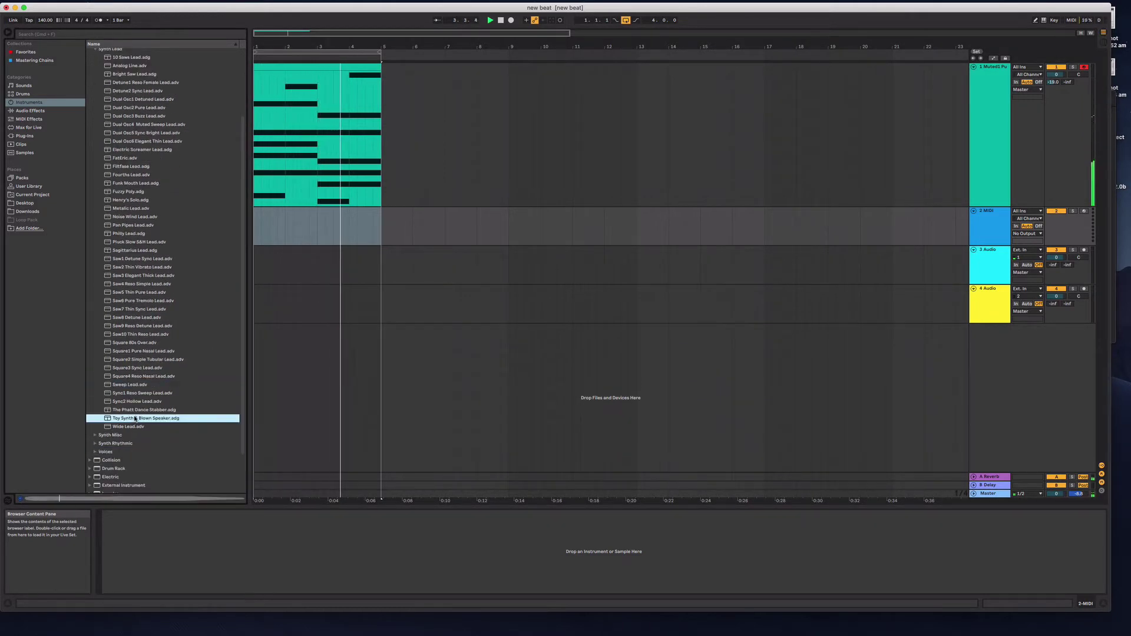
key("Down")
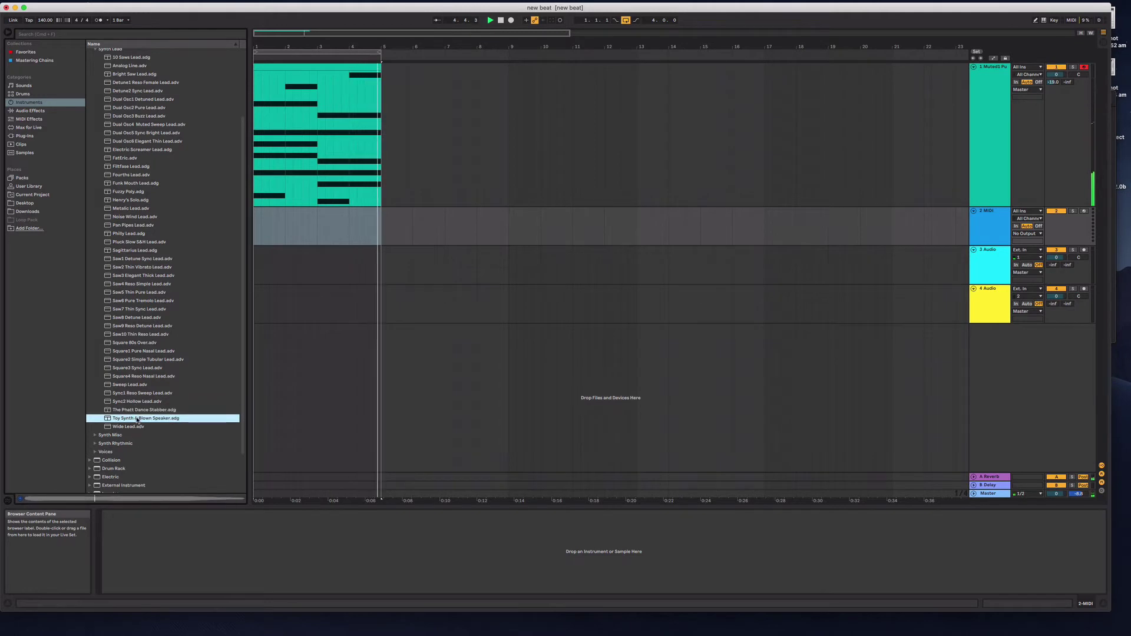
key("Return")
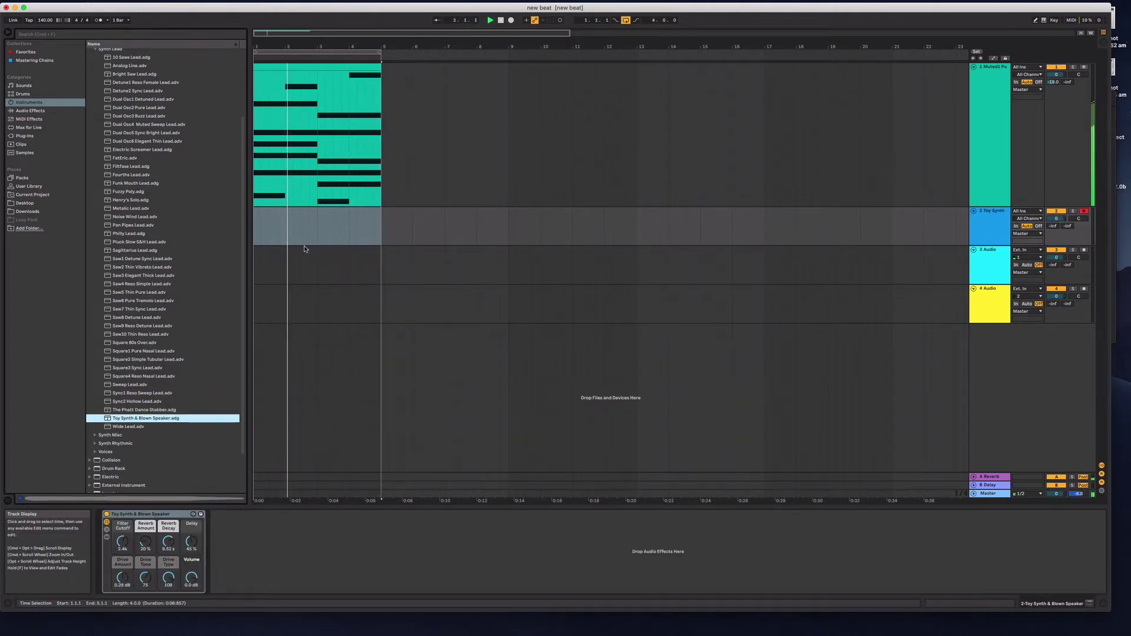
Step: Copy the four-bar chord clip from the Muted1 Pure track to bar 1 of the Toy Synth track
left_click(328, 141)
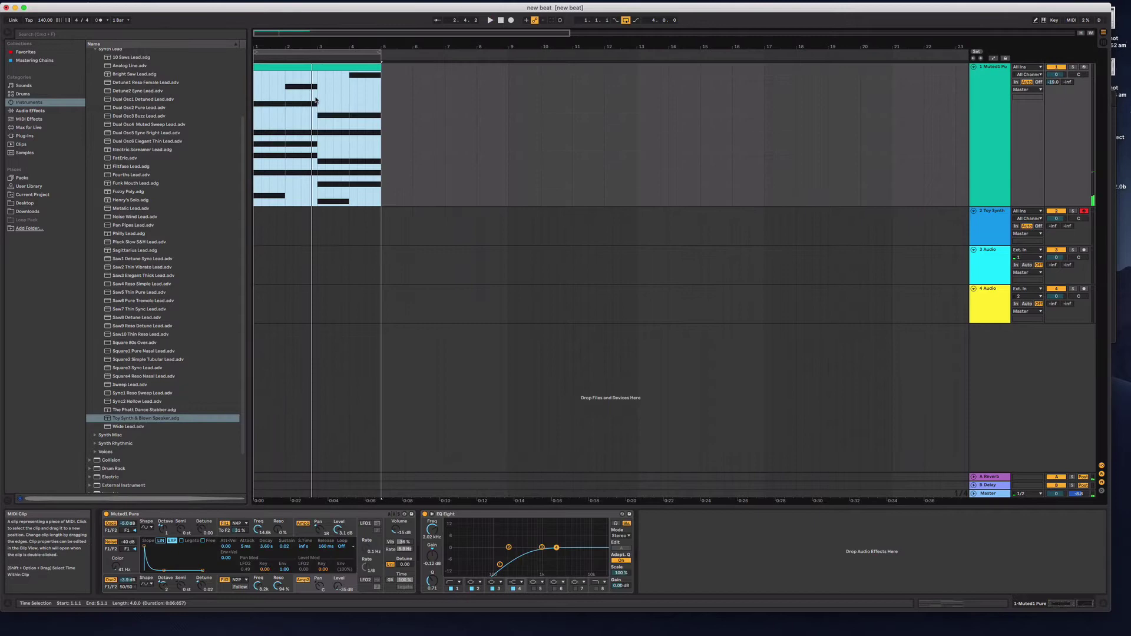
left_click(255, 225)
key("super+v")
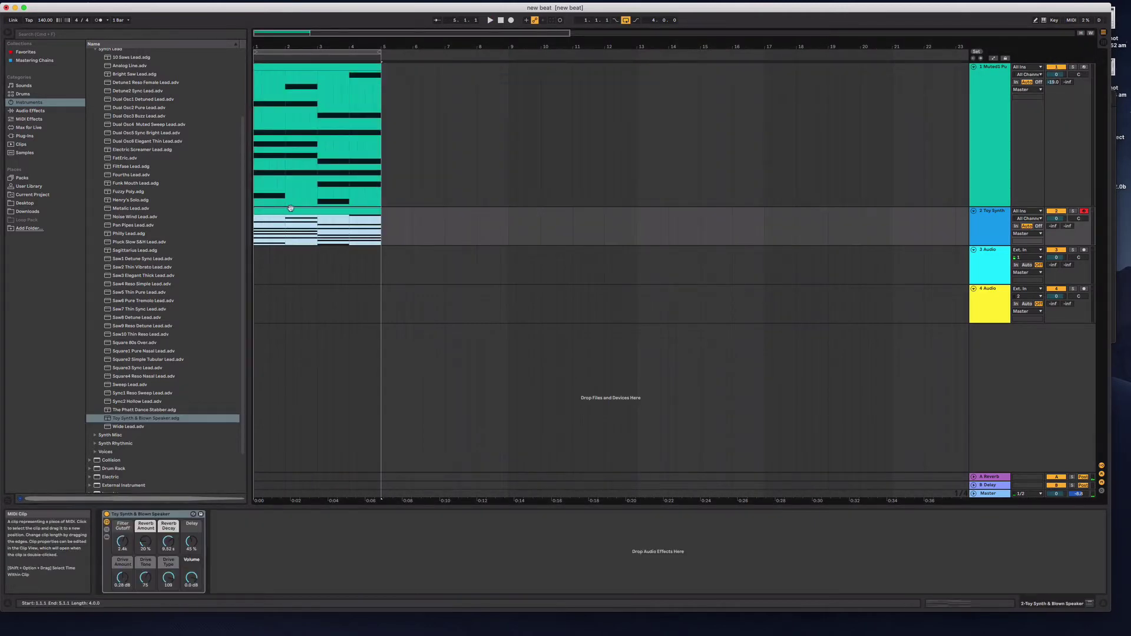
Step: Open the Toy Synth clip in an enlarged note editor and thin its chords by deleting notes such as E3, D3, C3 and A2
double_click(290, 211)
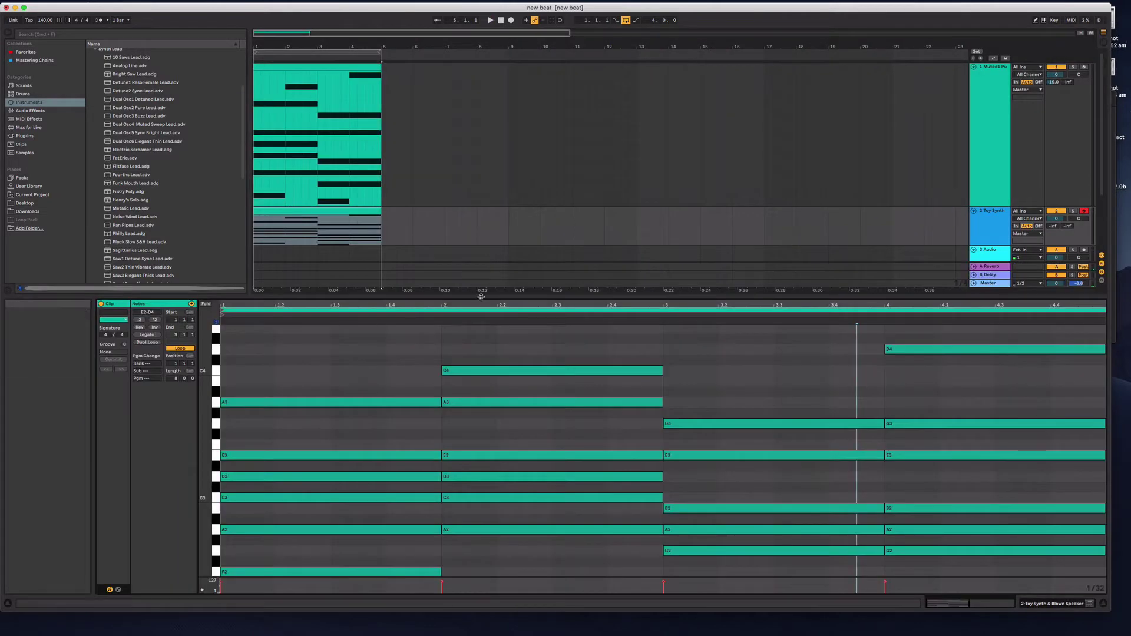
left_click_drag(480, 296, 500, 134)
left_click_drag(416, 266, 391, 395)
key("BackSpace")
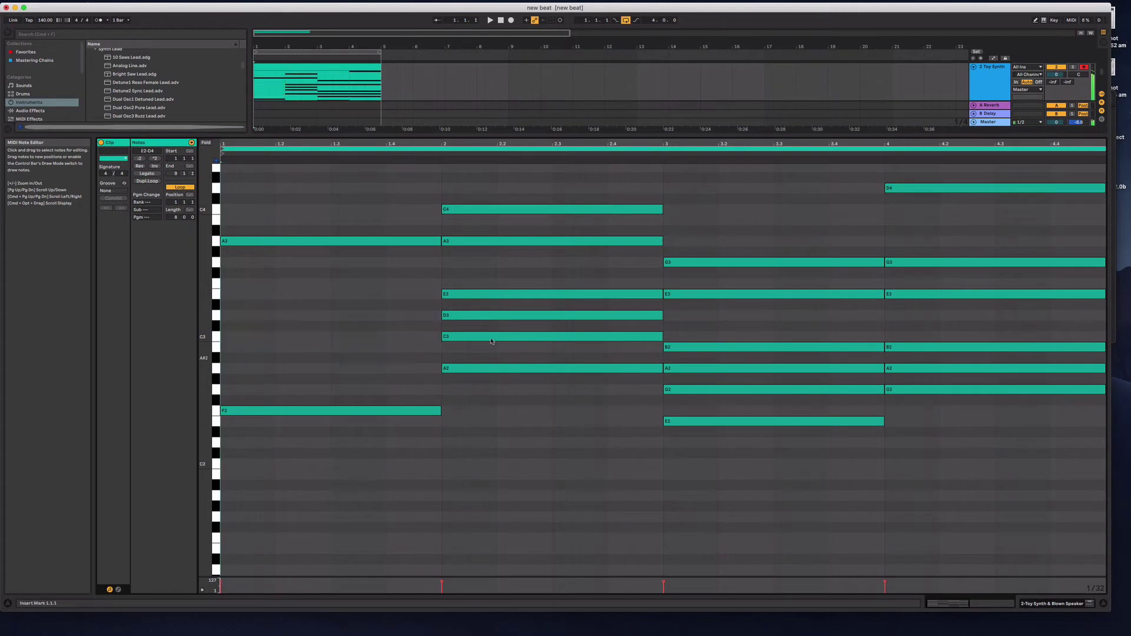
left_click_drag(514, 277, 473, 444)
key("BackSpace")
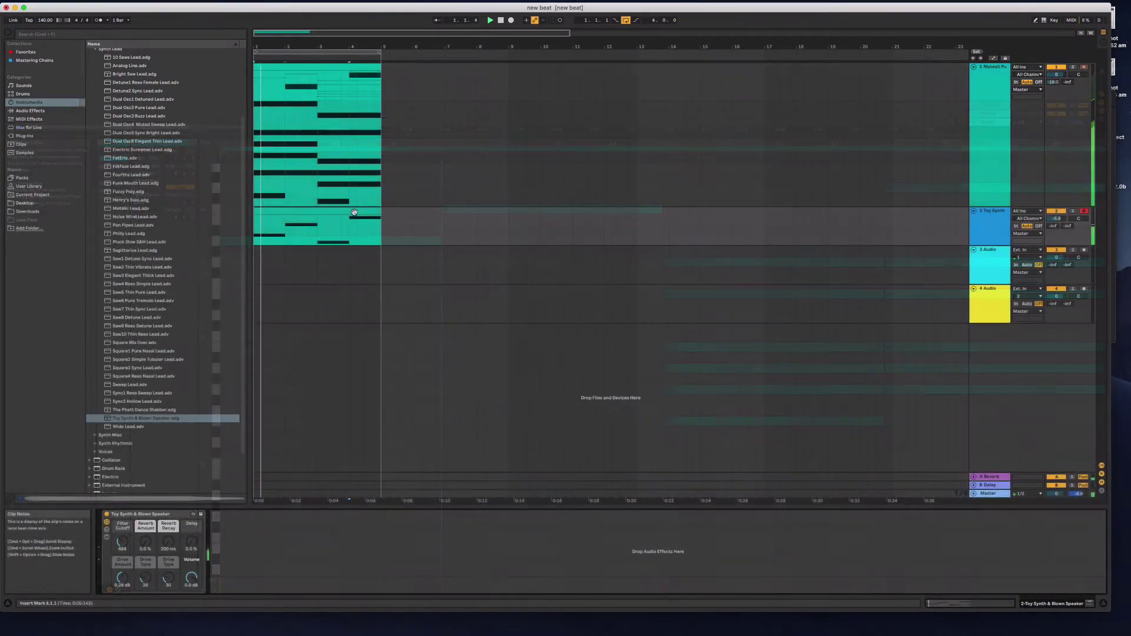
left_click(354, 212)
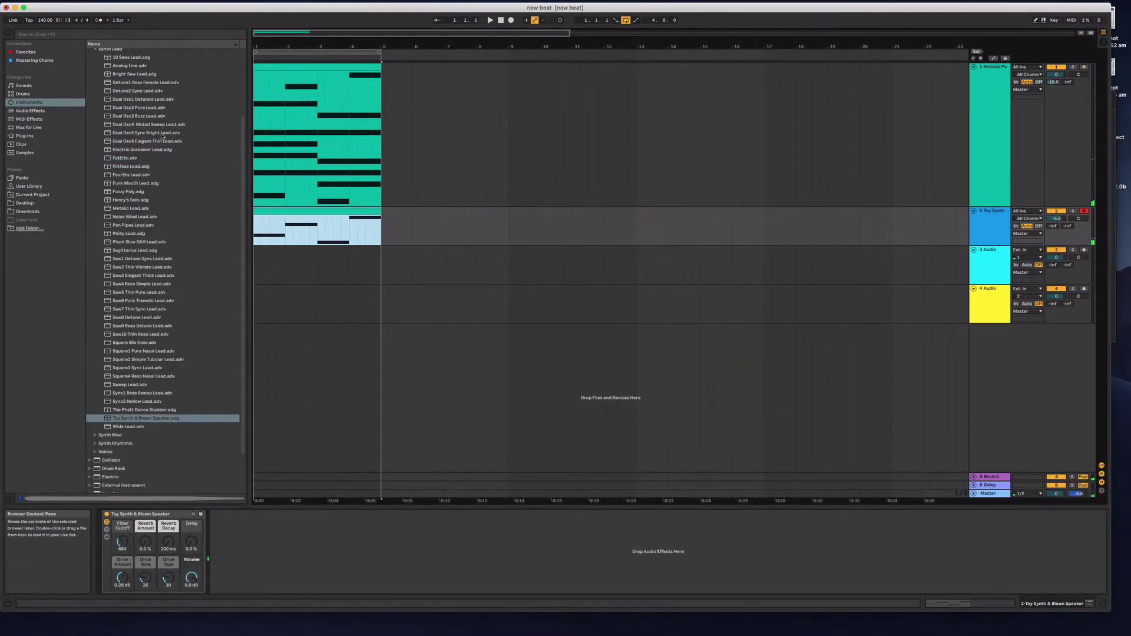
Step: Insert an Arpeggiator before Toy Synth & Blown Speaker and set its style to DownUp during playback
left_click(37, 111)
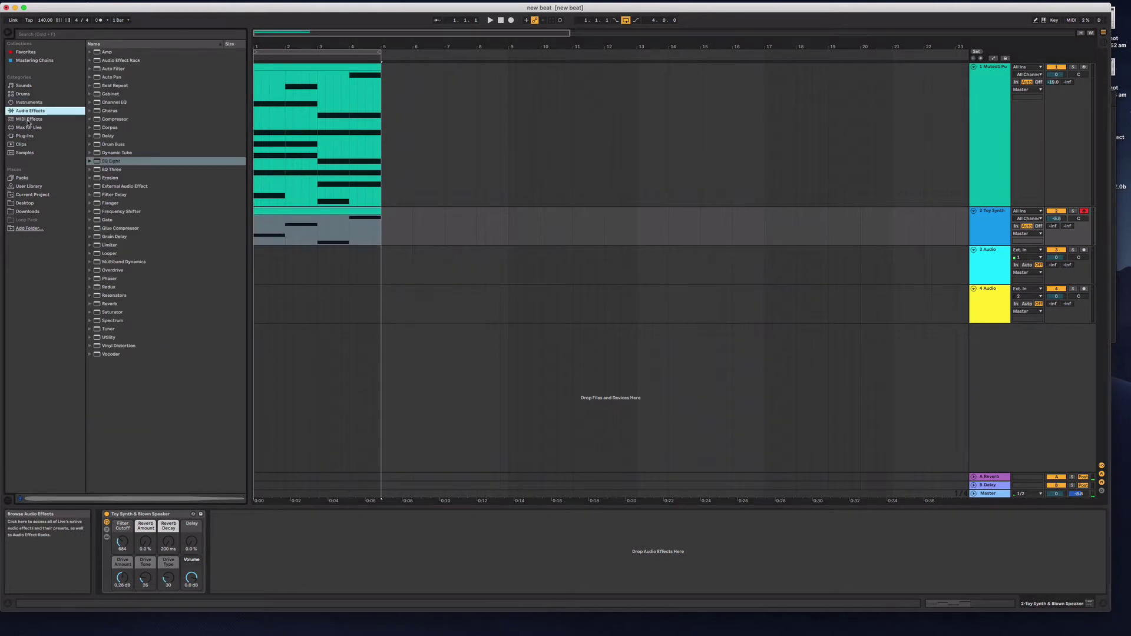
left_click(30, 119)
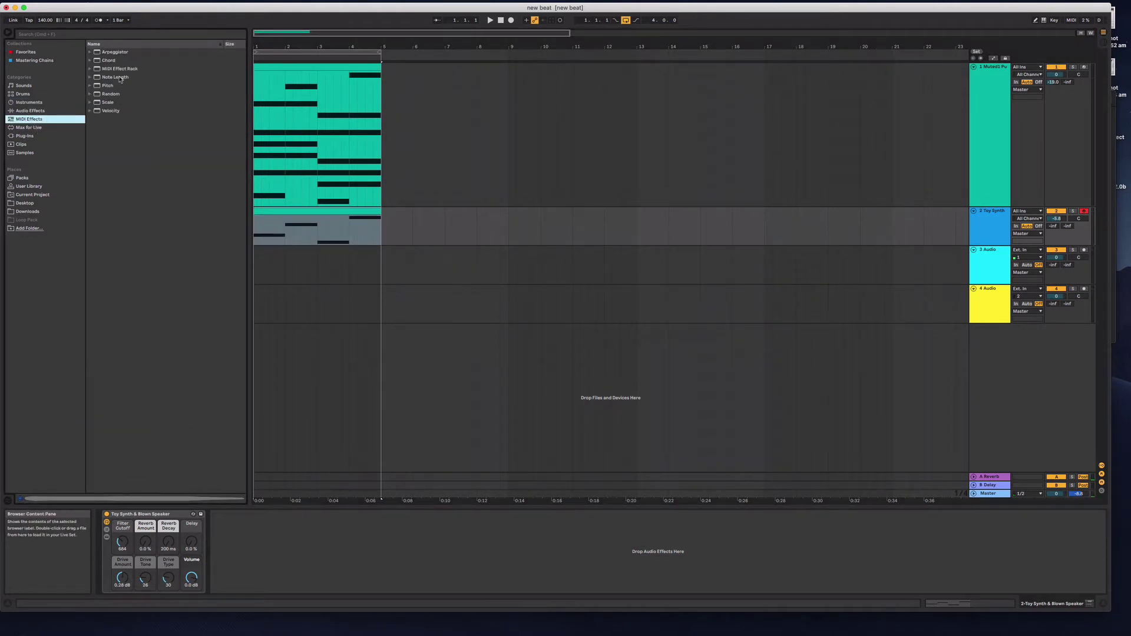
left_click(91, 53)
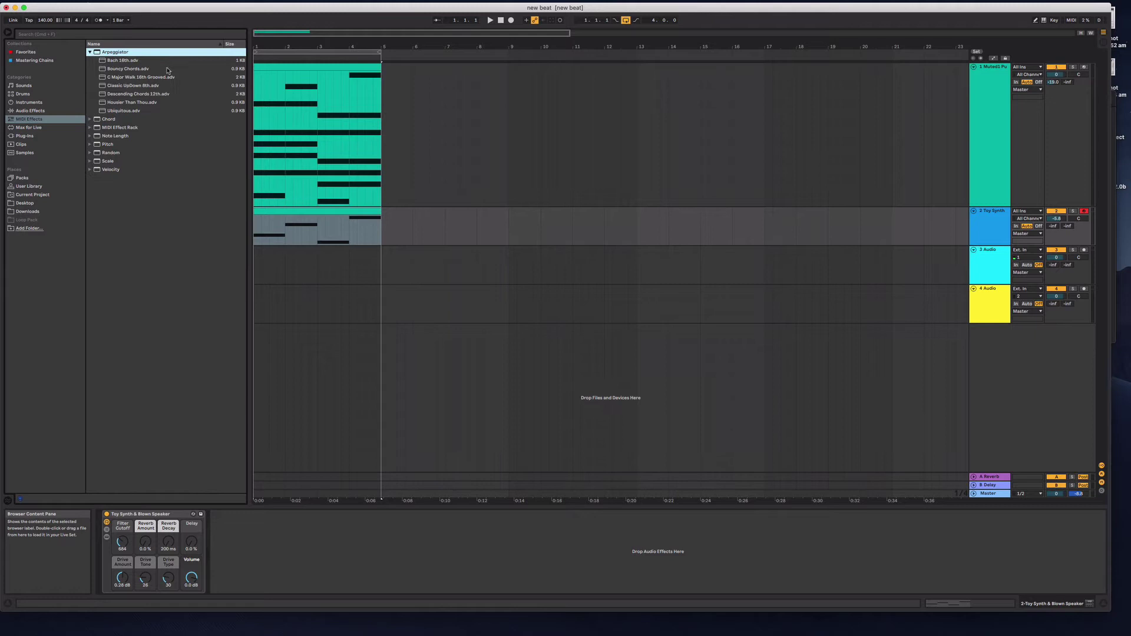
left_click_drag(187, 113, 104, 538)
key("space")
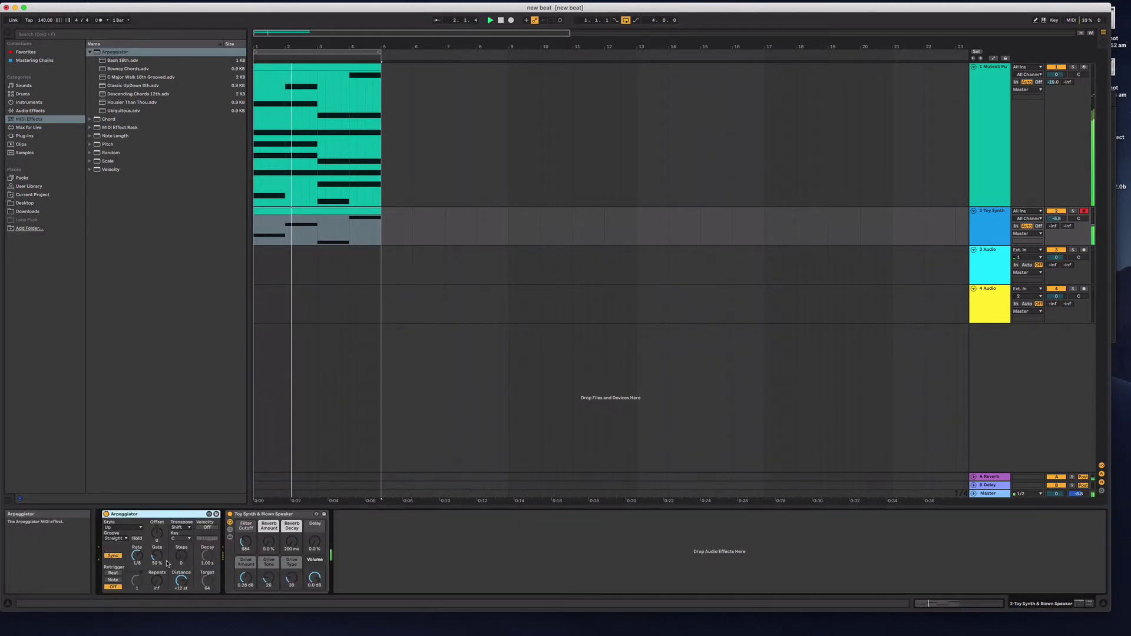
left_click(123, 527)
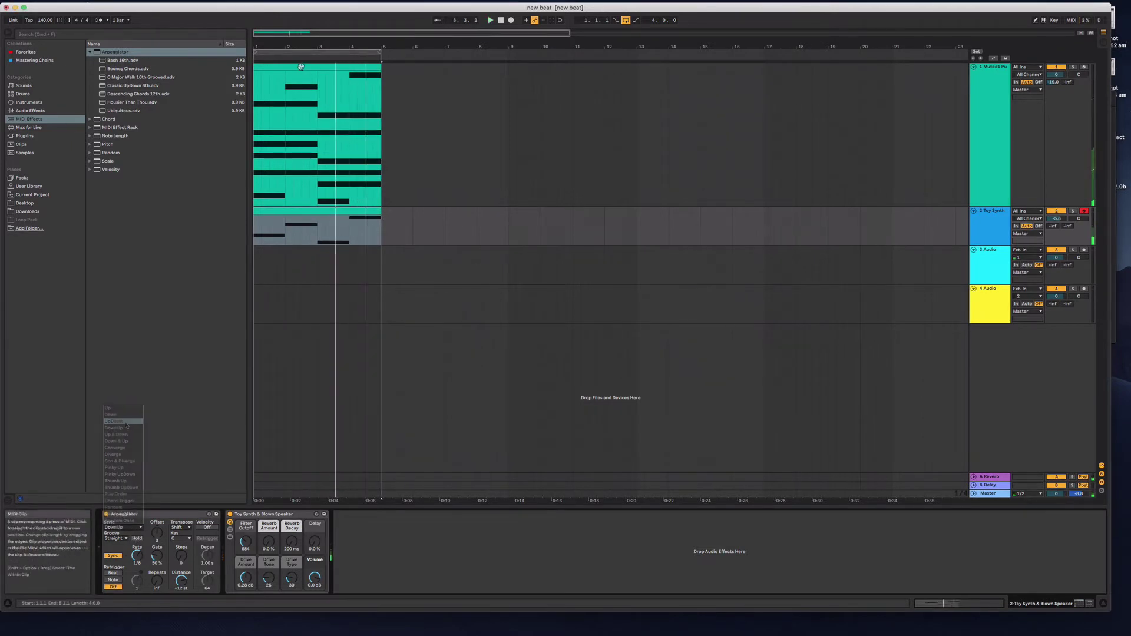
Step: Replace the thinned Toy Synth clip with a copy of the full chord clip at bar 1 and play it
left_click(303, 67)
left_click(255, 226)
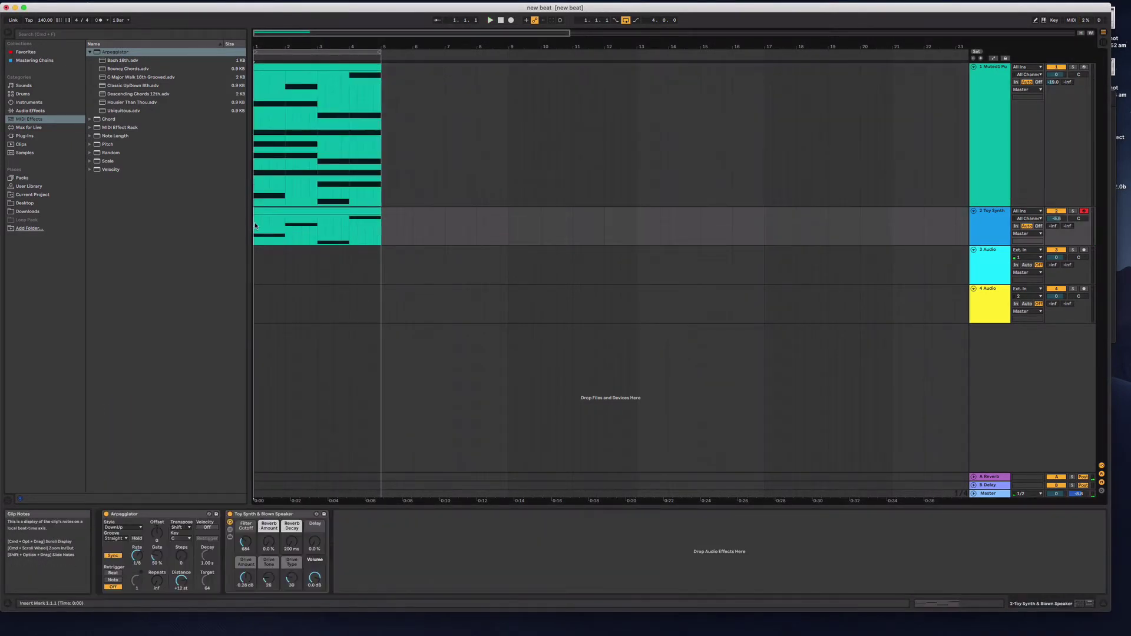
left_click(261, 224)
key("space")
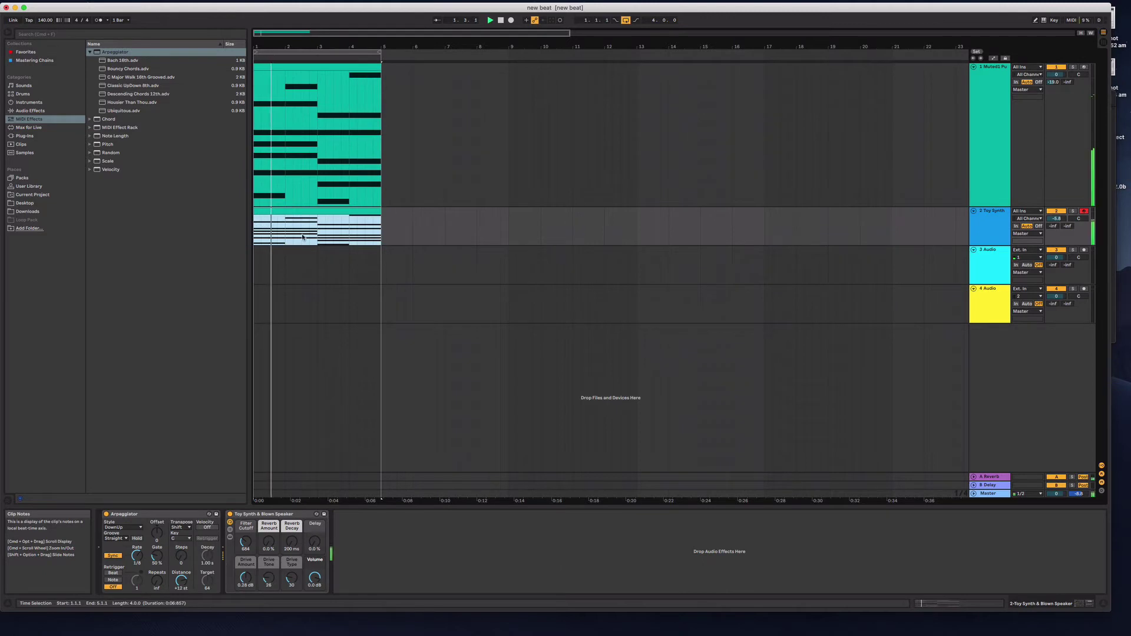
Step: Try several Arpeggiator styles, choose Up & Down, and add a Pitch effect set to +12 st before the Arpeggiator
left_click(122, 527)
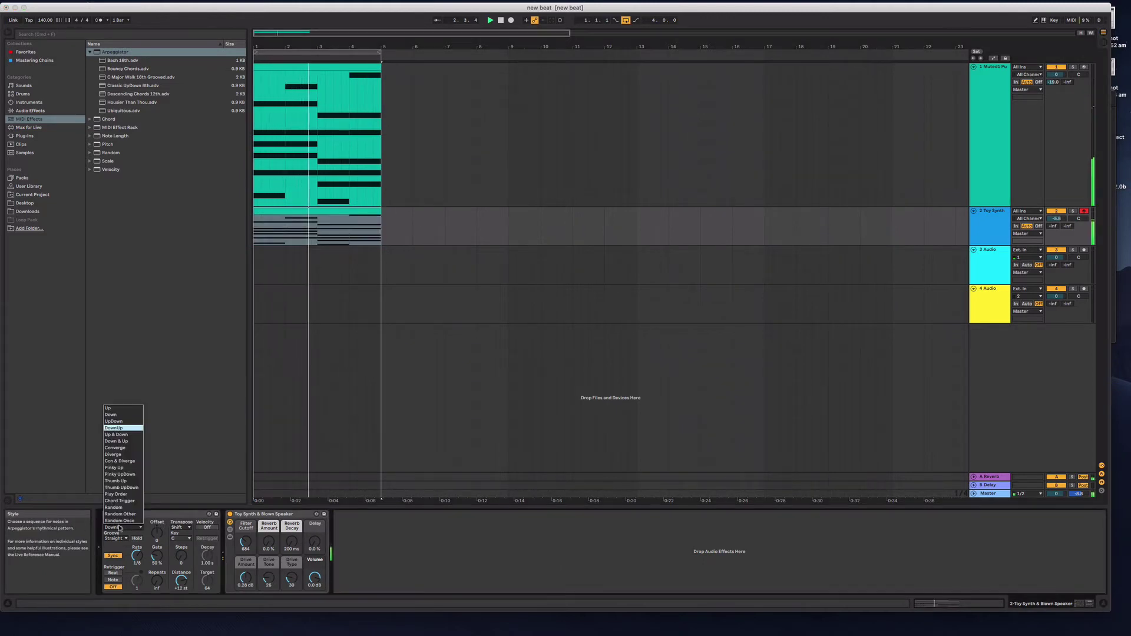
left_click(124, 414)
left_click(122, 527)
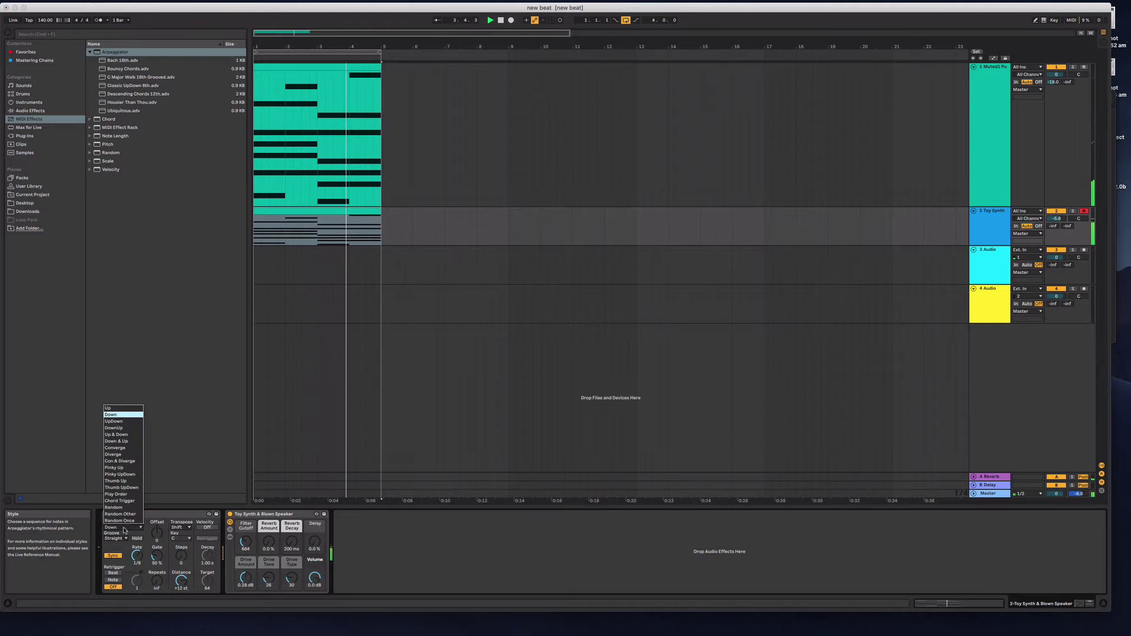
left_click(135, 441)
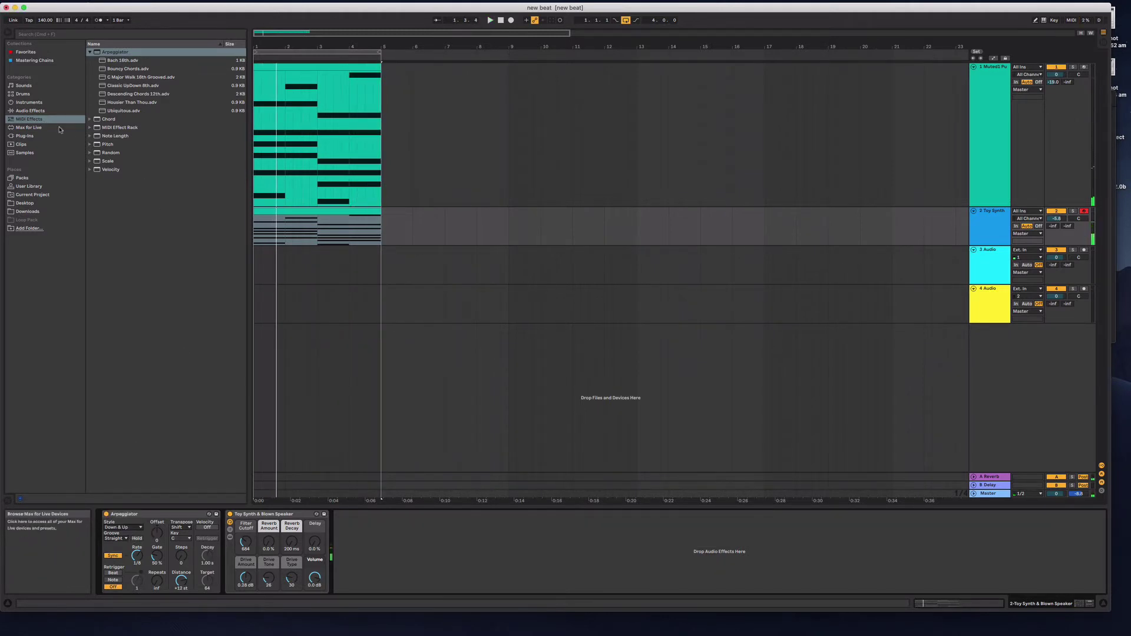
left_click_drag(105, 146, 105, 532)
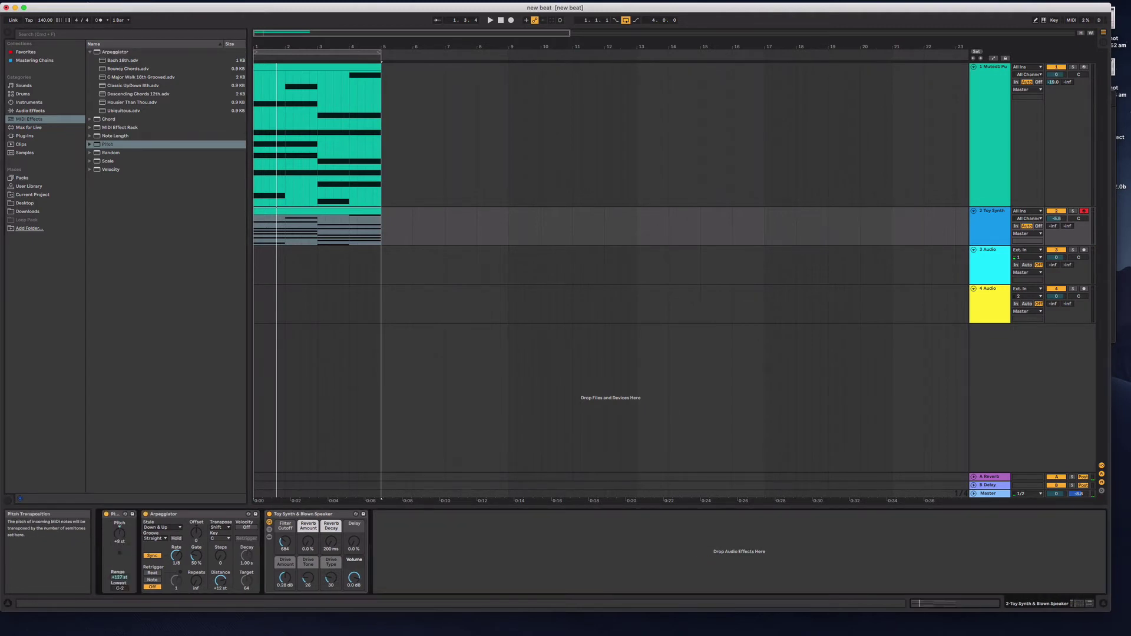
key("space")
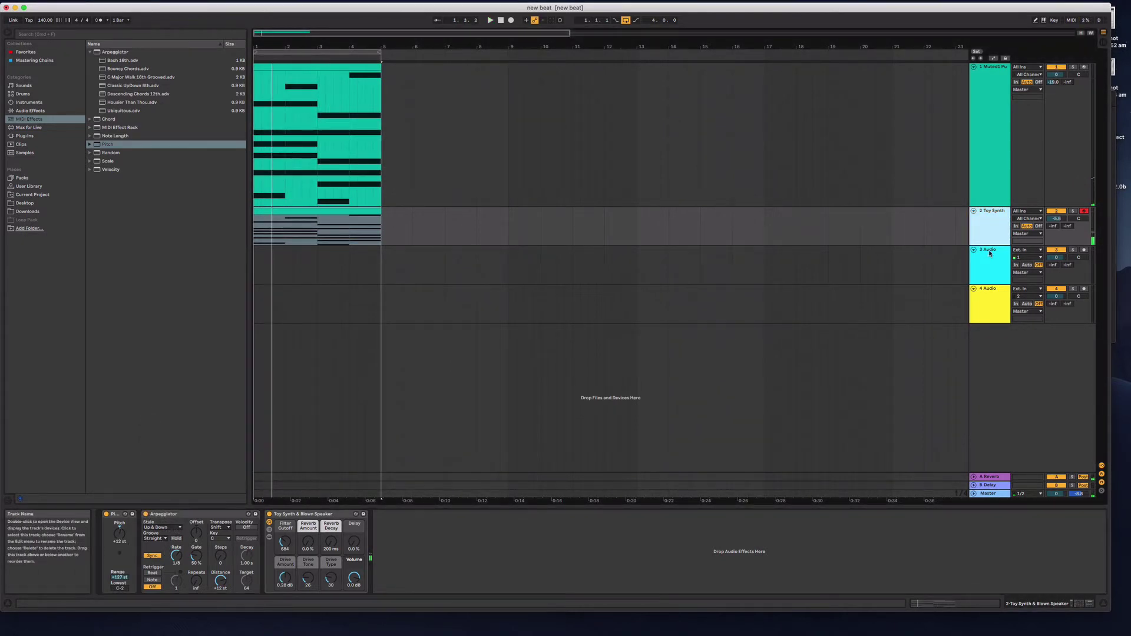
Step: Make the Toy Synth track taller and raise its Delay send to about -13.4 dB
left_click_drag(990, 246, 985, 312)
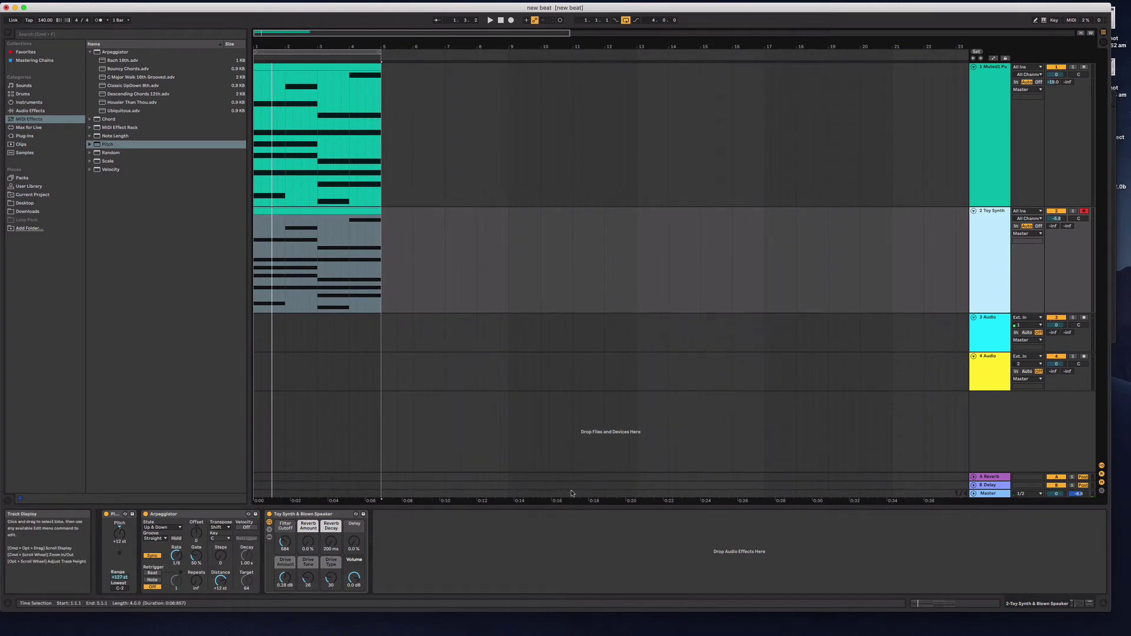
left_click_drag(1067, 230, 1067, 217)
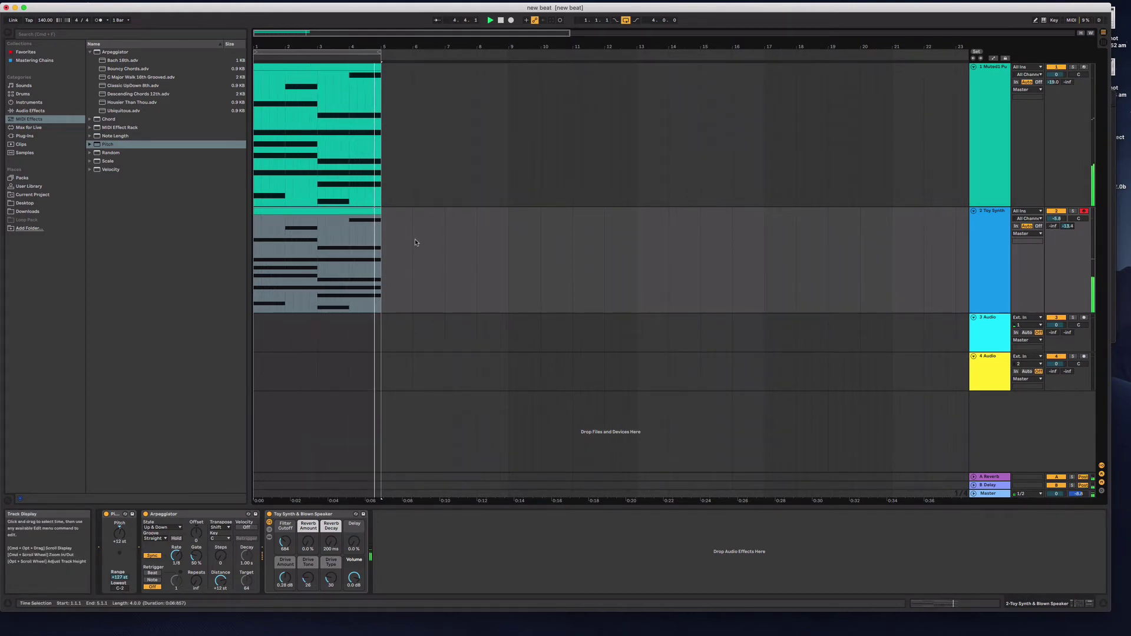
Step: Duplicate the chord and Toy Synth clips until they reach bar 17, with the Toy Synth part starting at bar 5
key("super+d")
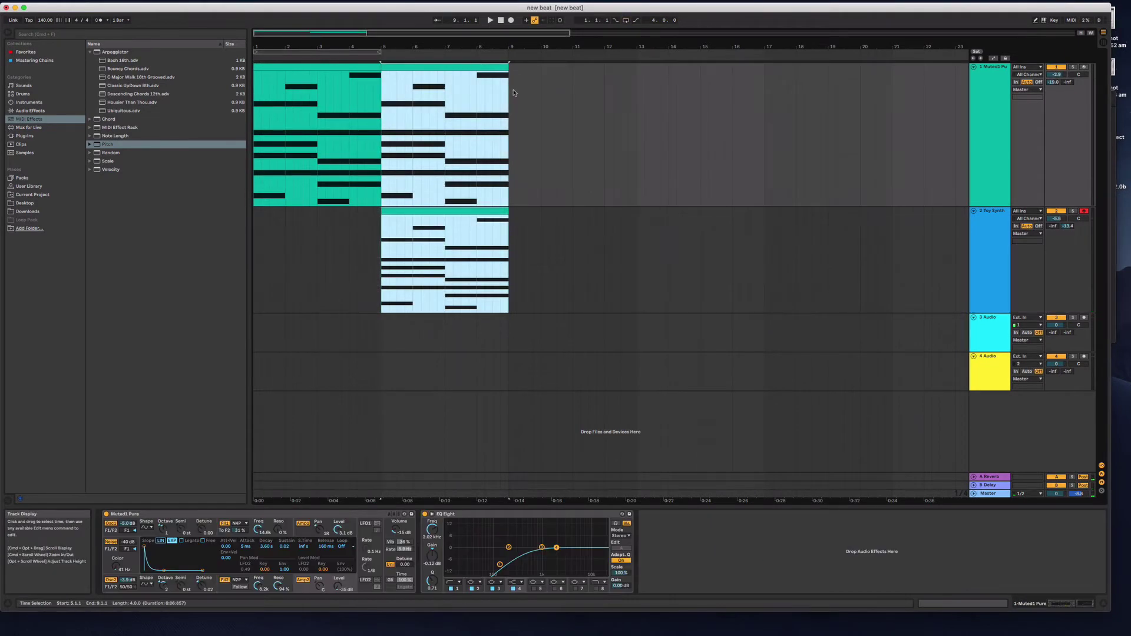
key("super+d")
key("super+d")
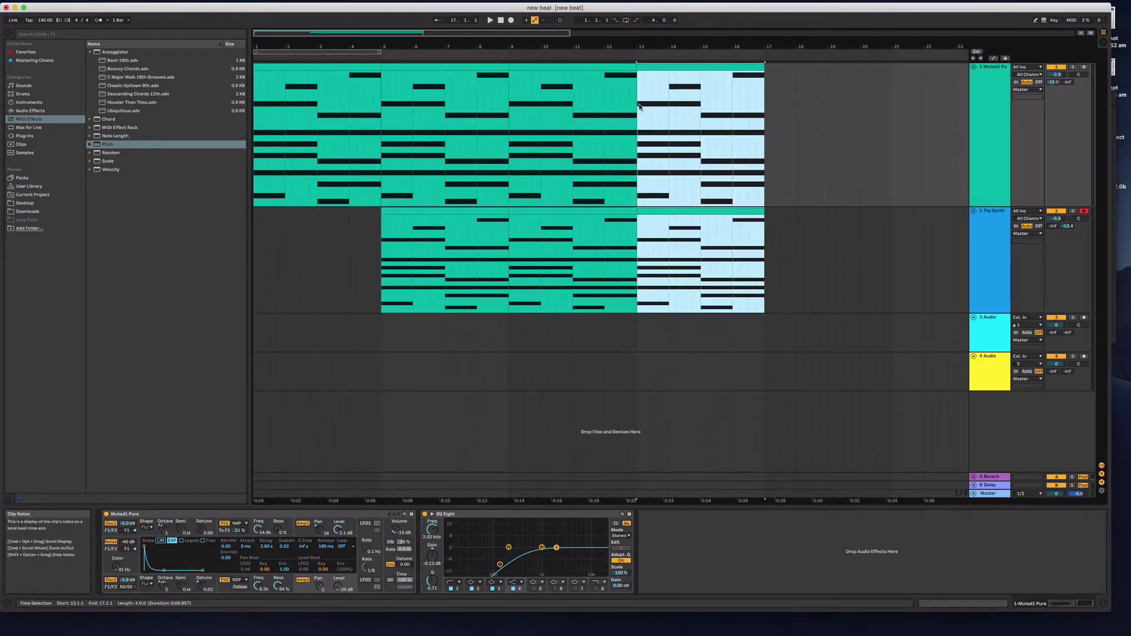
left_click(380, 342)
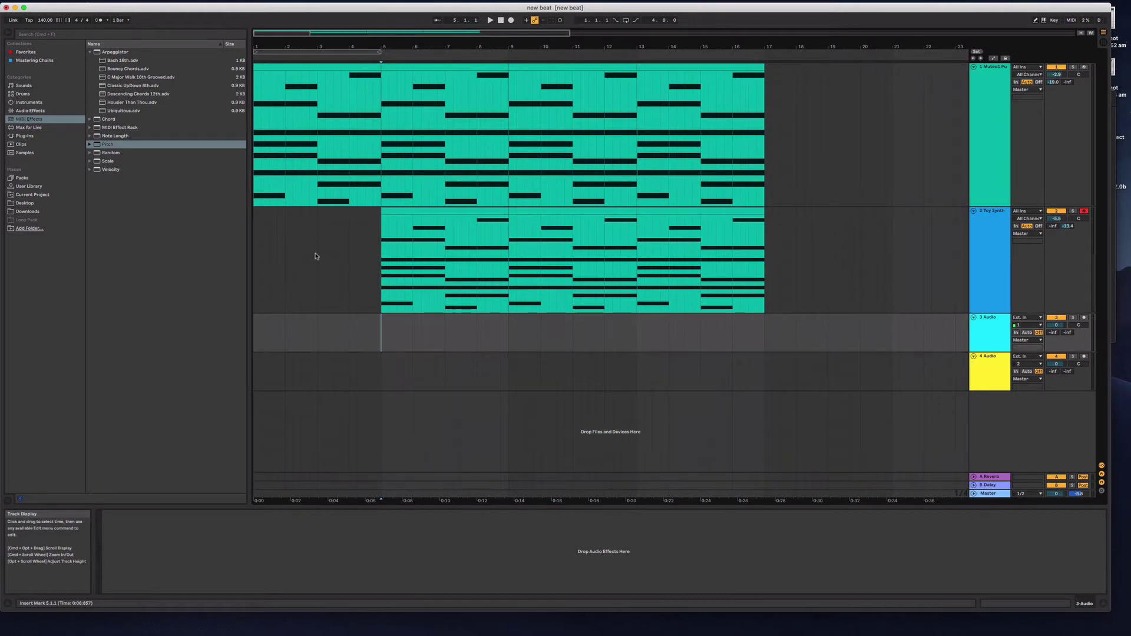
Step: Switch to the Splice website in the web browser
mouse_move(321, 630)
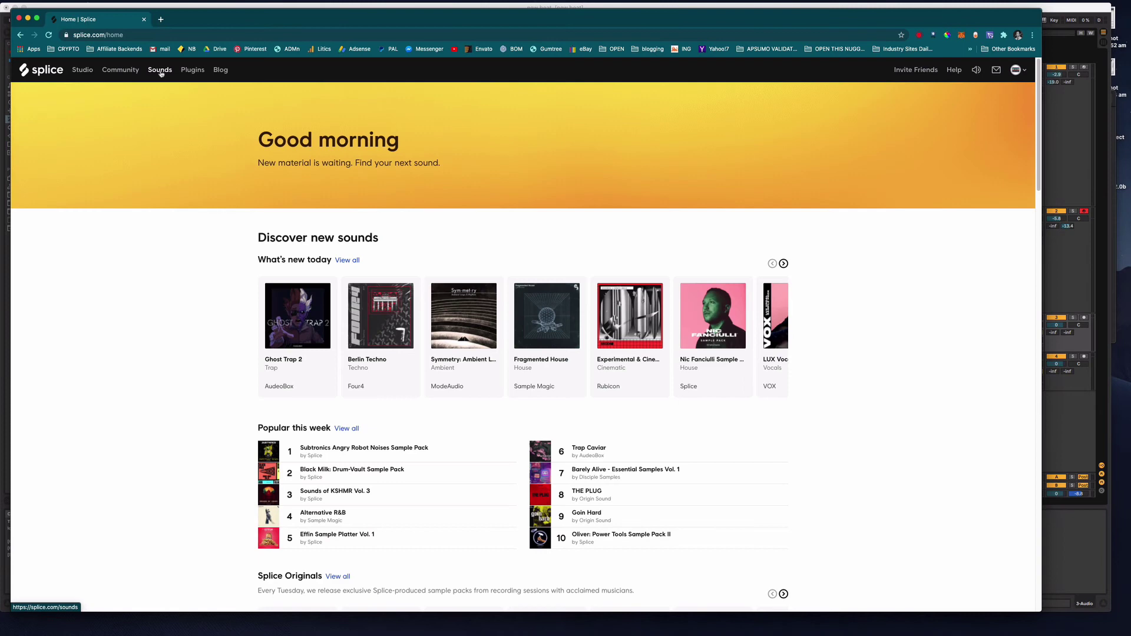
Step: Open the Sounds section of the Splice website and activate its sample search
left_click(159, 71)
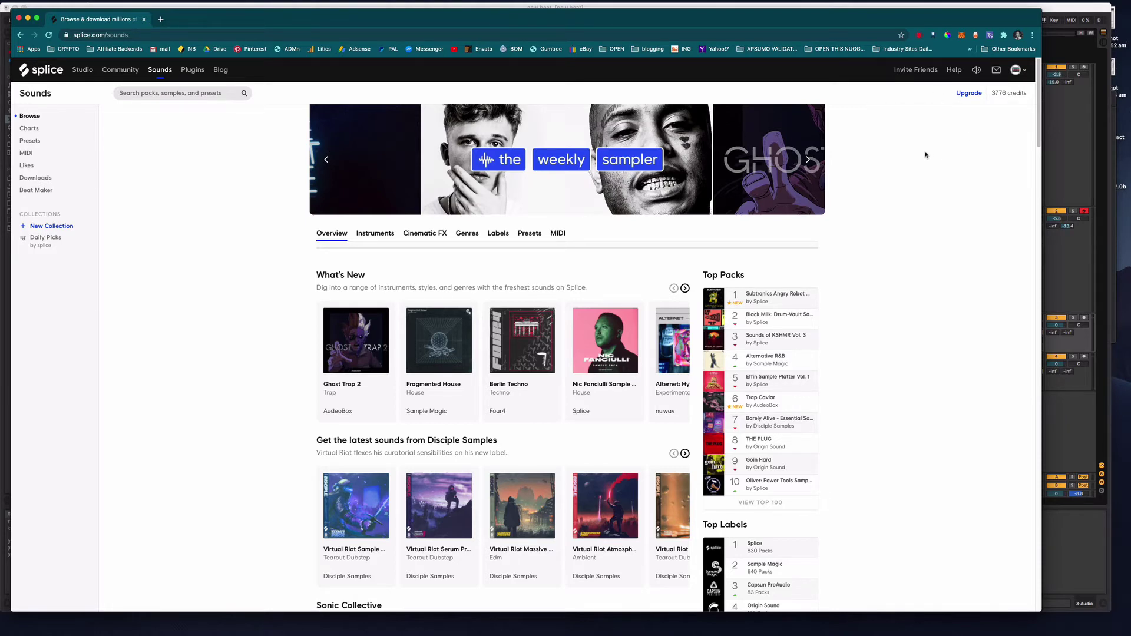
left_click(167, 93)
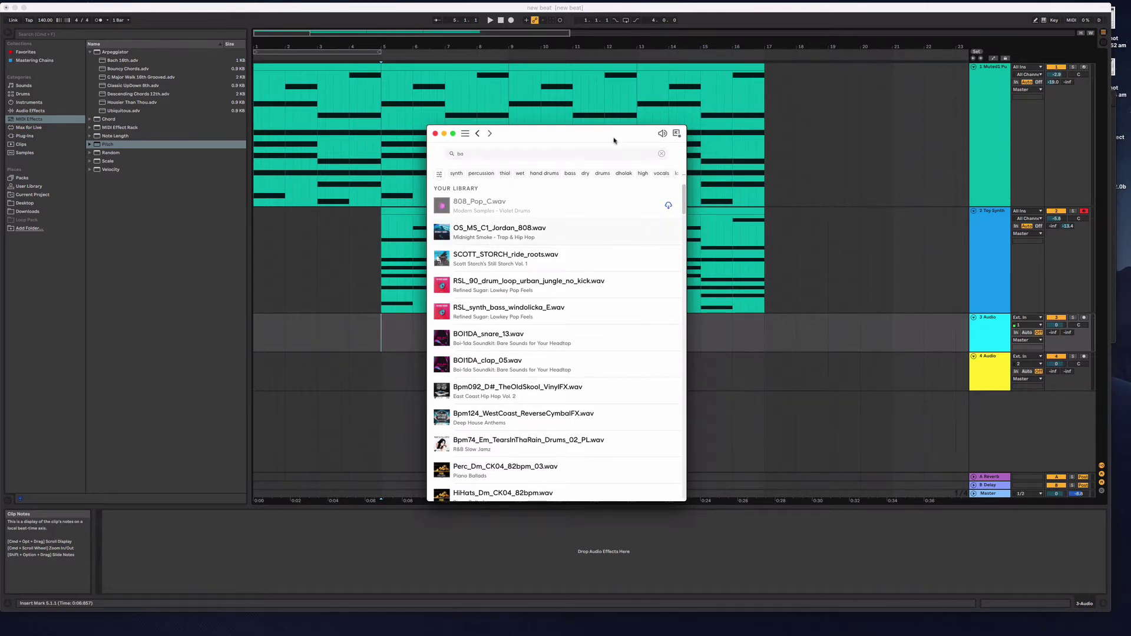
Step: Switch to the Splice desktop app and arrange its sample library window beside a narrowed Ableton Live window
left_click_drag(636, 167, 537, 111)
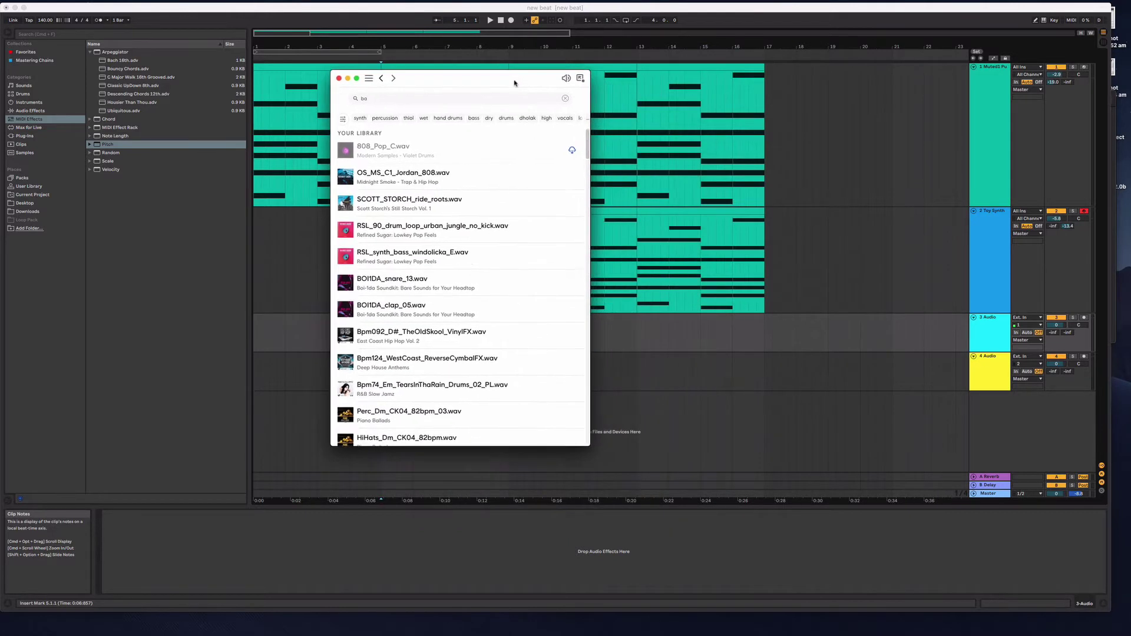
left_click(3, 5)
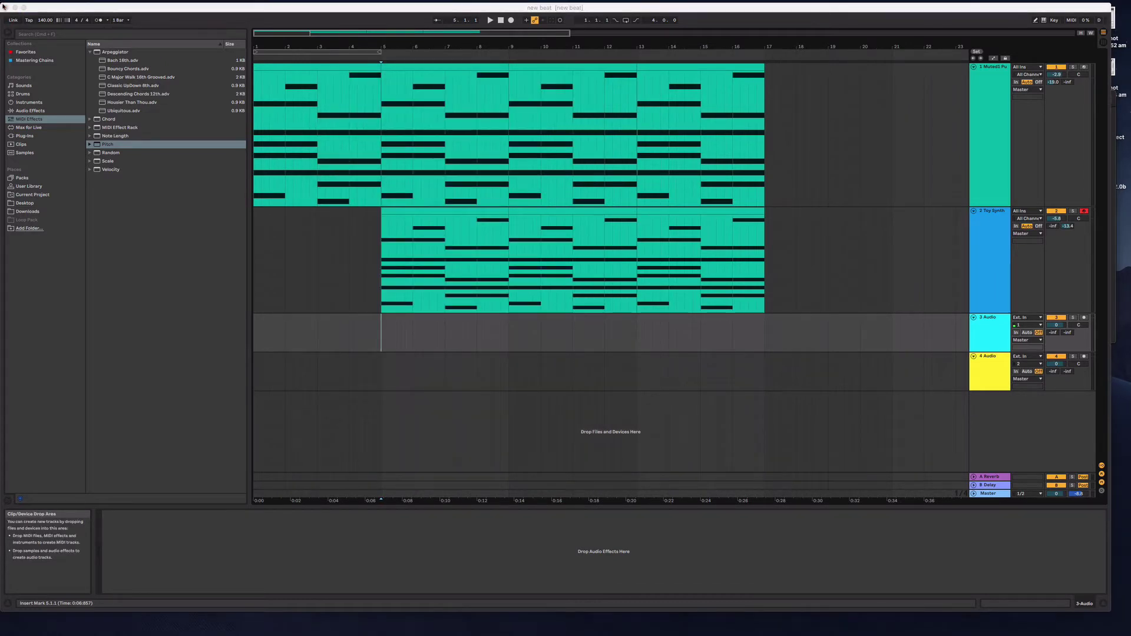
left_click_drag(1, 5, 318, 5)
key("ctrl+Up")
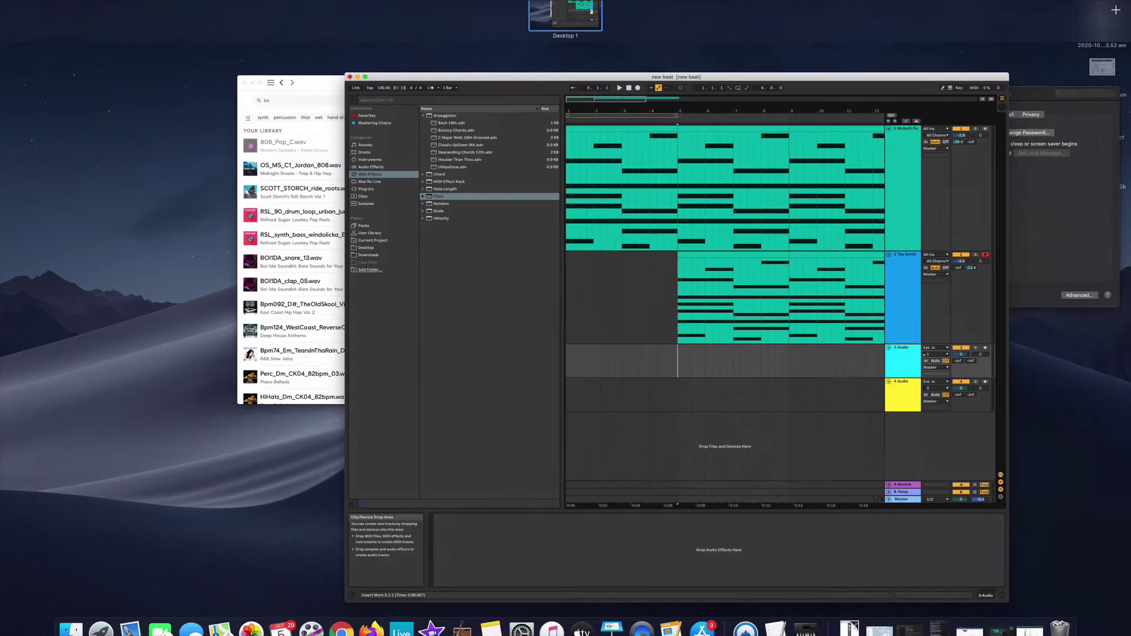
left_click(277, 133)
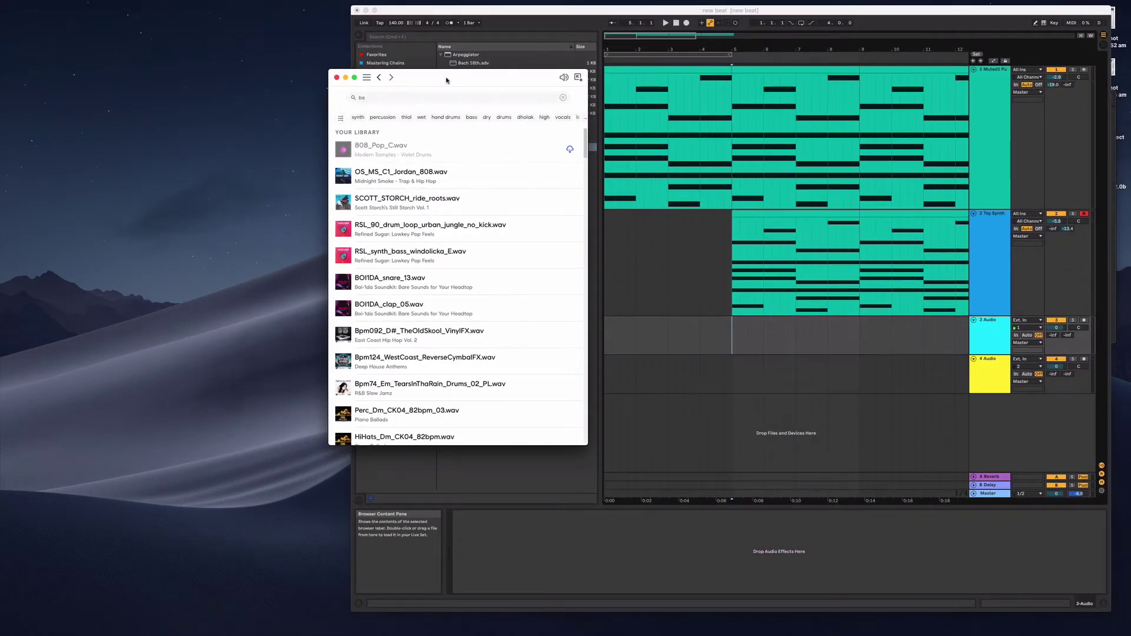
left_click_drag(446, 78, 185, 50)
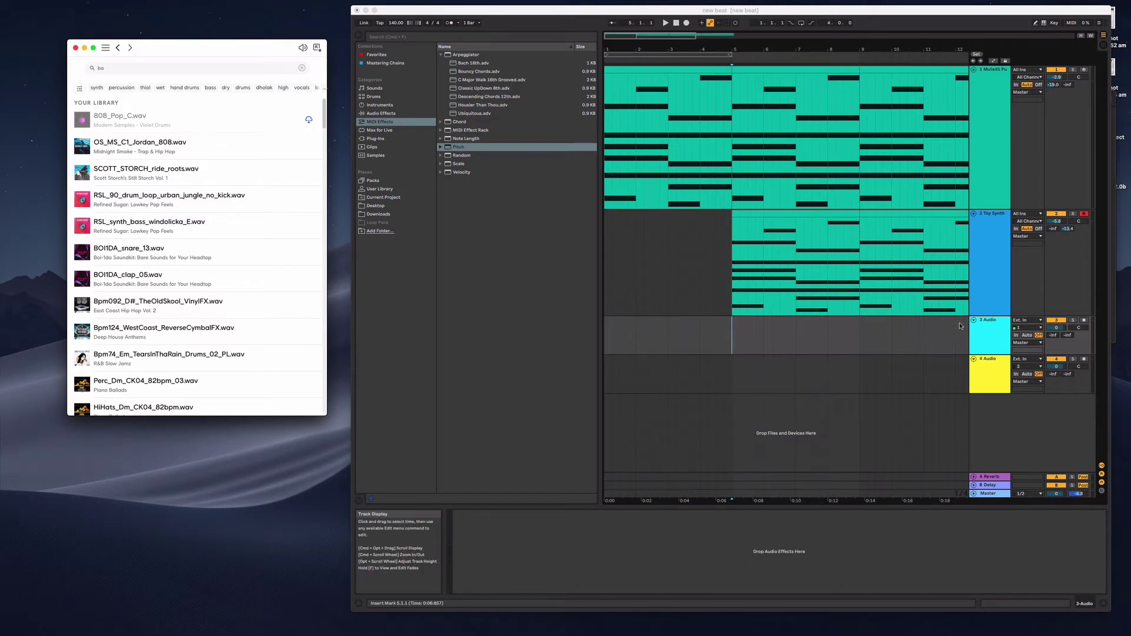
Step: Delete the two empty audio tracks below the Toy Synth track
left_click(990, 335)
right_click(988, 334)
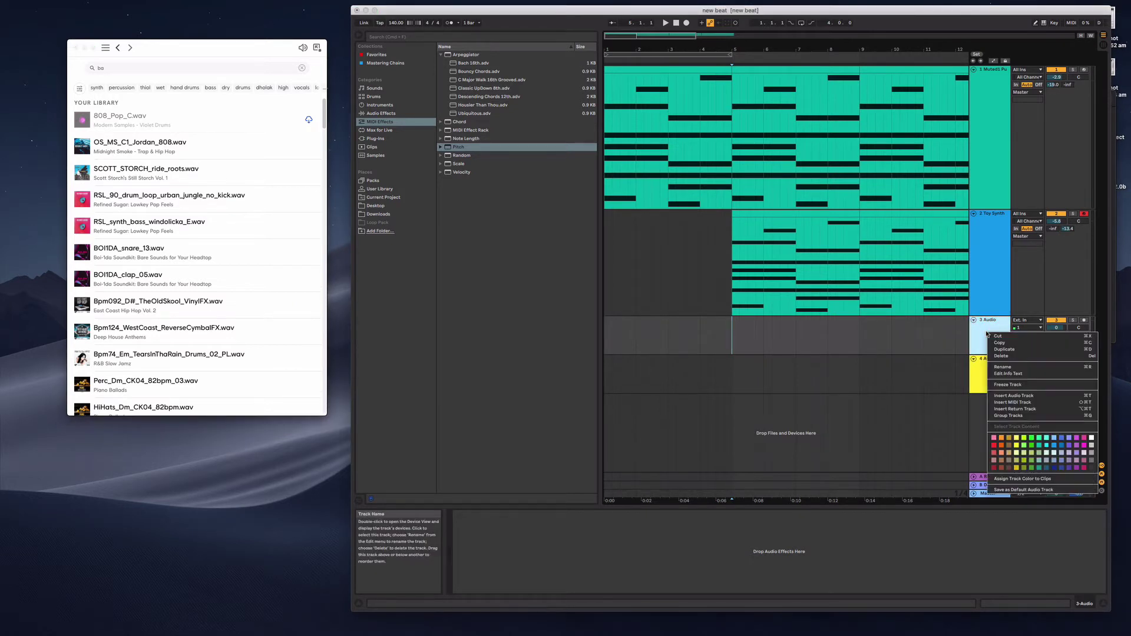
left_click(1005, 355)
right_click(995, 338)
left_click(1003, 342)
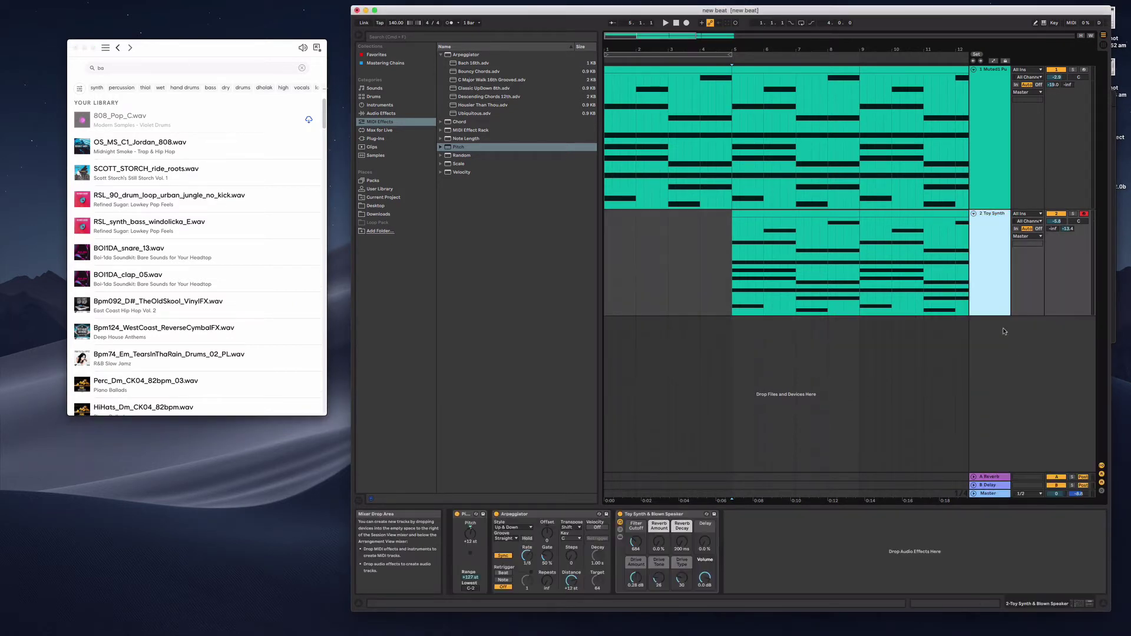
Step: Undo the last track deletion and replace the restored audio track with a new, empty MIDI track
key("super+z")
left_click(991, 339)
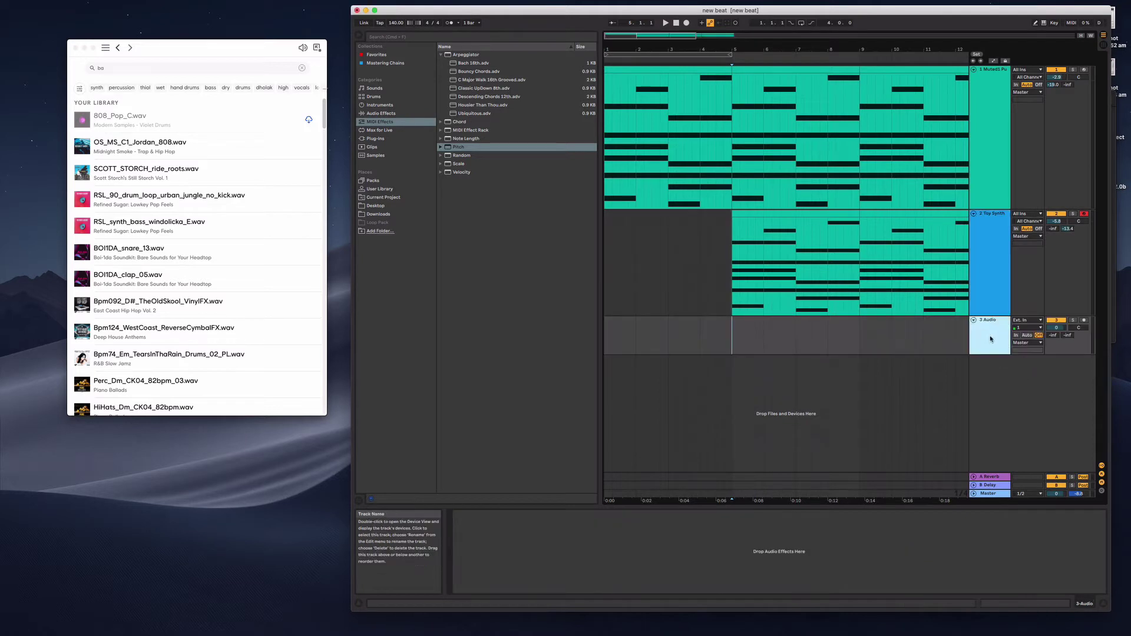
key("Delete")
right_click(987, 338)
left_click(1005, 355)
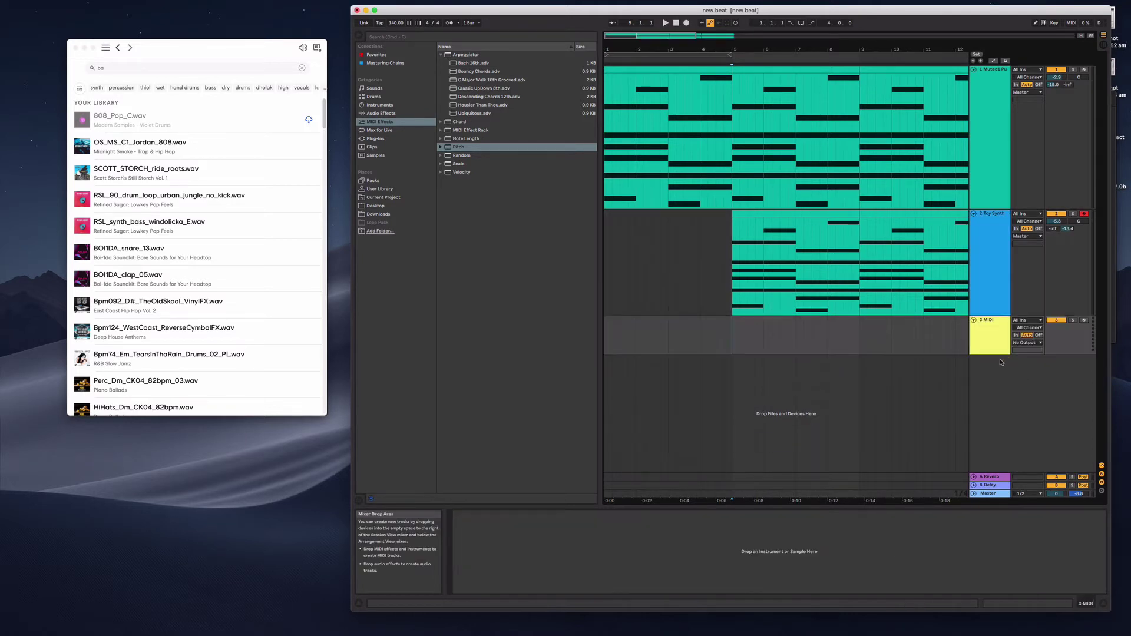
left_click(985, 343)
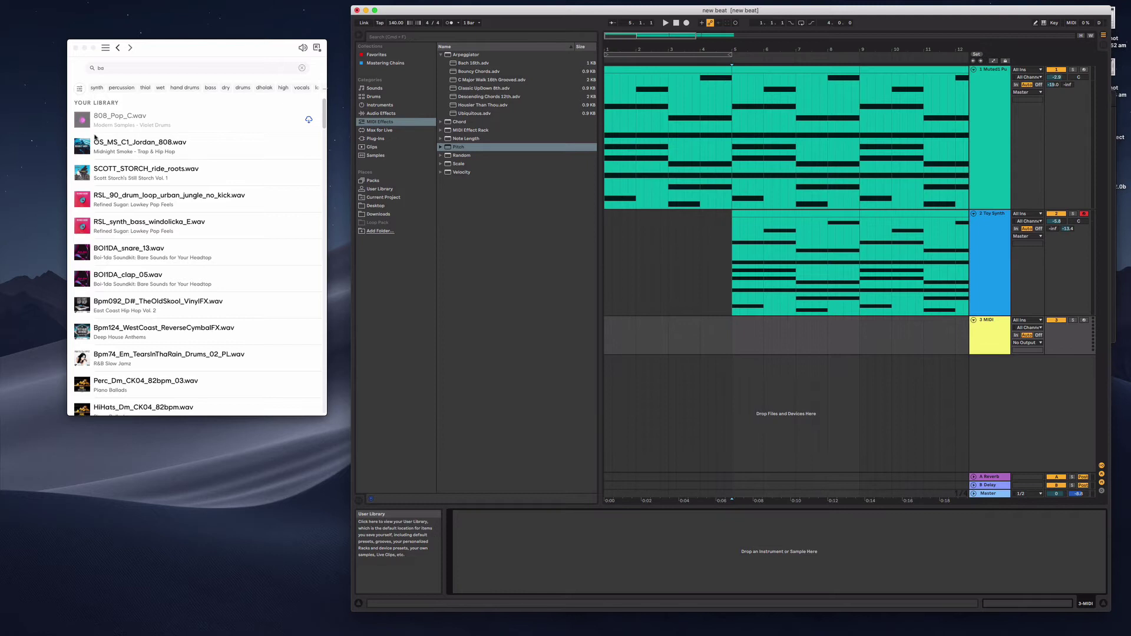
Step: Load OS_MS_C1_Jordan_808.wav from Splice onto the new MIDI track and insert an empty MIDI clip from bar 5 to bar 9
left_click_drag(91, 142, 789, 556)
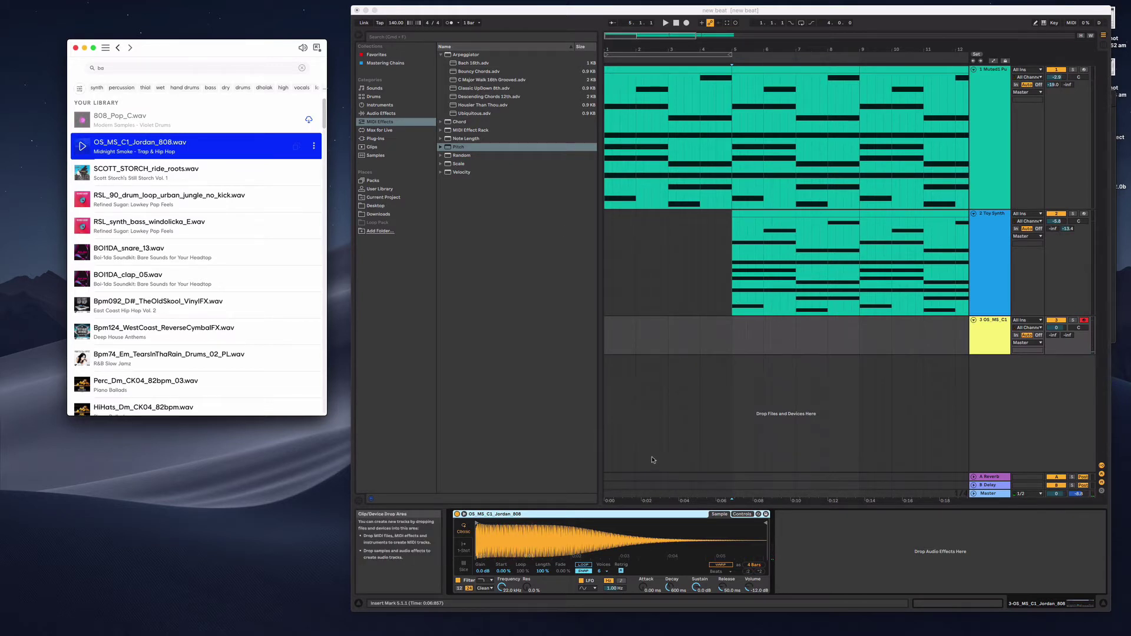
left_click(760, 214)
left_click(746, 344)
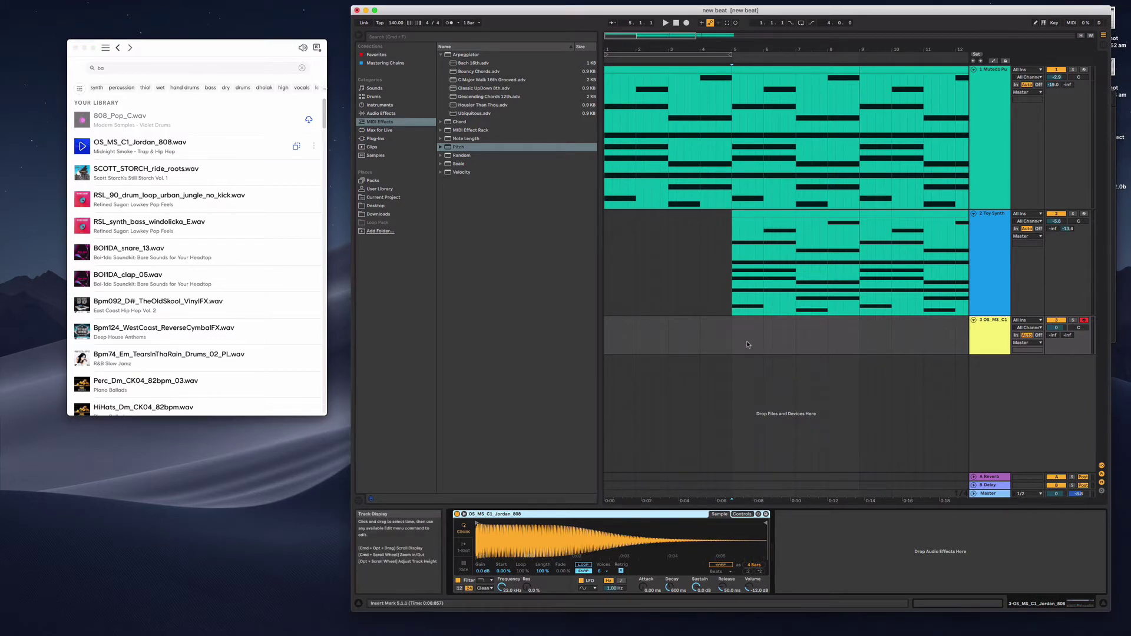
left_click_drag(735, 338, 858, 339)
right_click(777, 338)
left_click(824, 409)
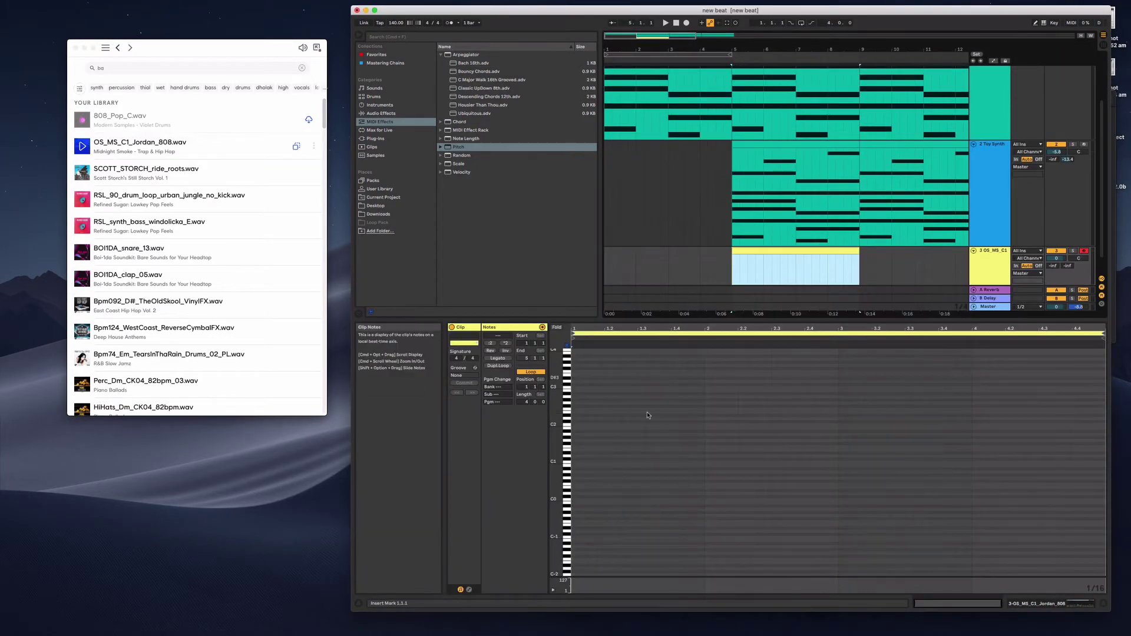
Step: Audition the 808 at C1, C2 and C3, and add a one-bar C3 note at the start of the clip
left_click(569, 462)
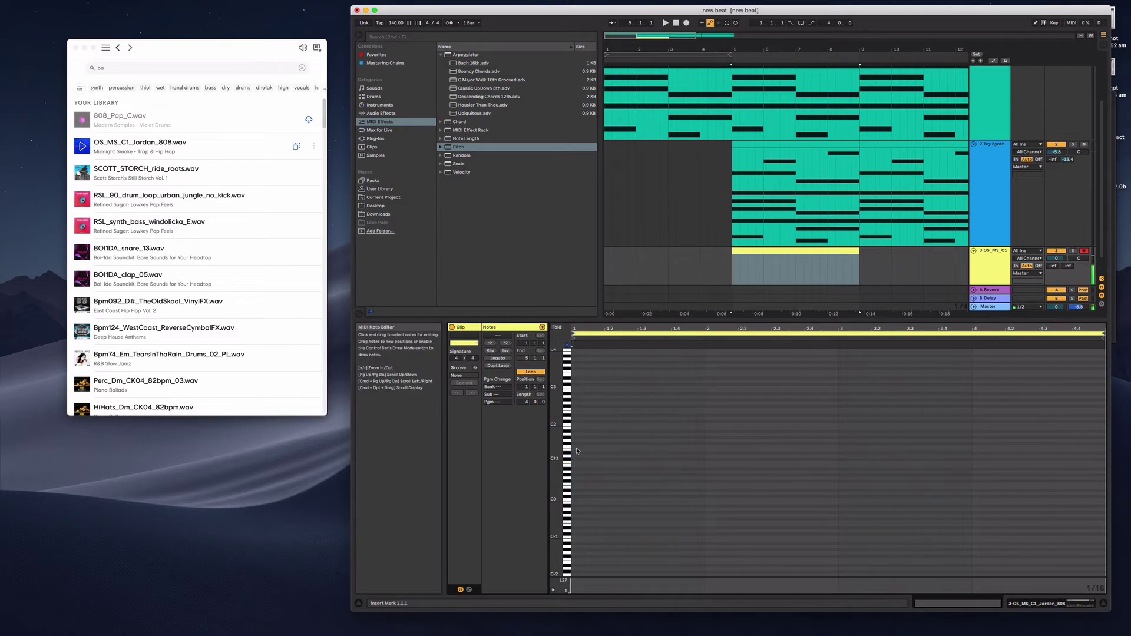
left_click(569, 424)
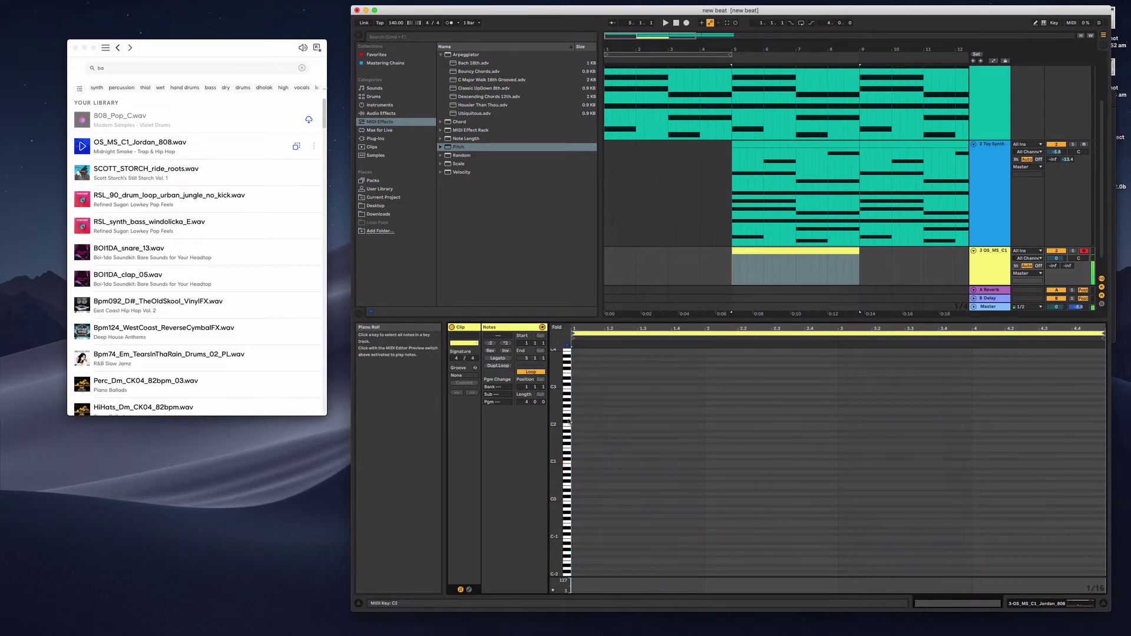
left_click(569, 389)
double_click(576, 387)
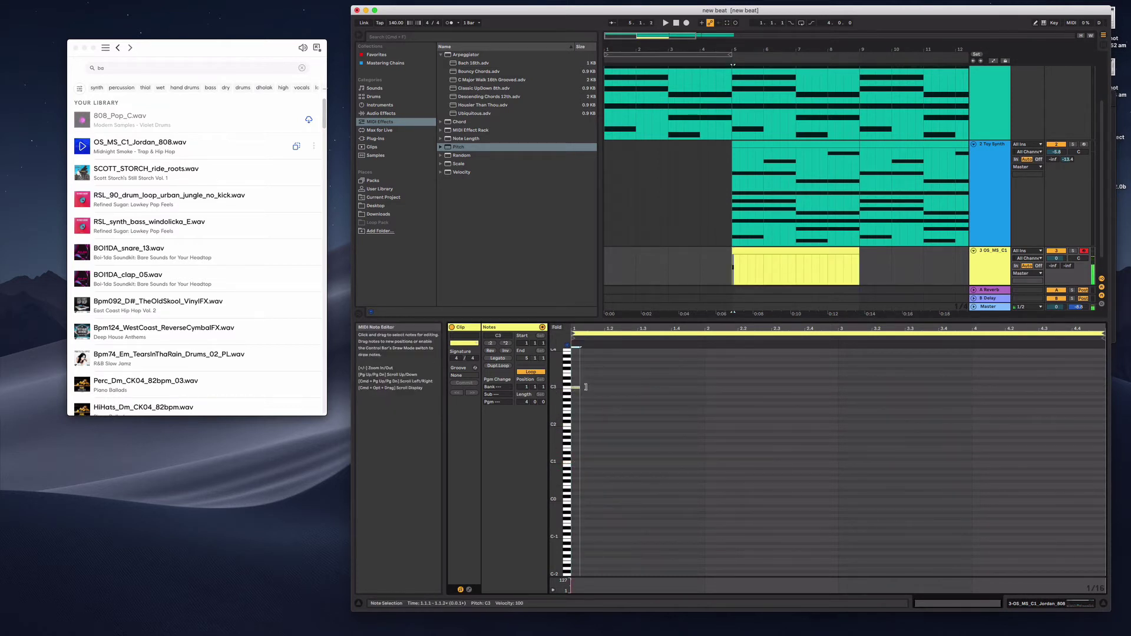
left_click_drag(585, 386, 704, 387)
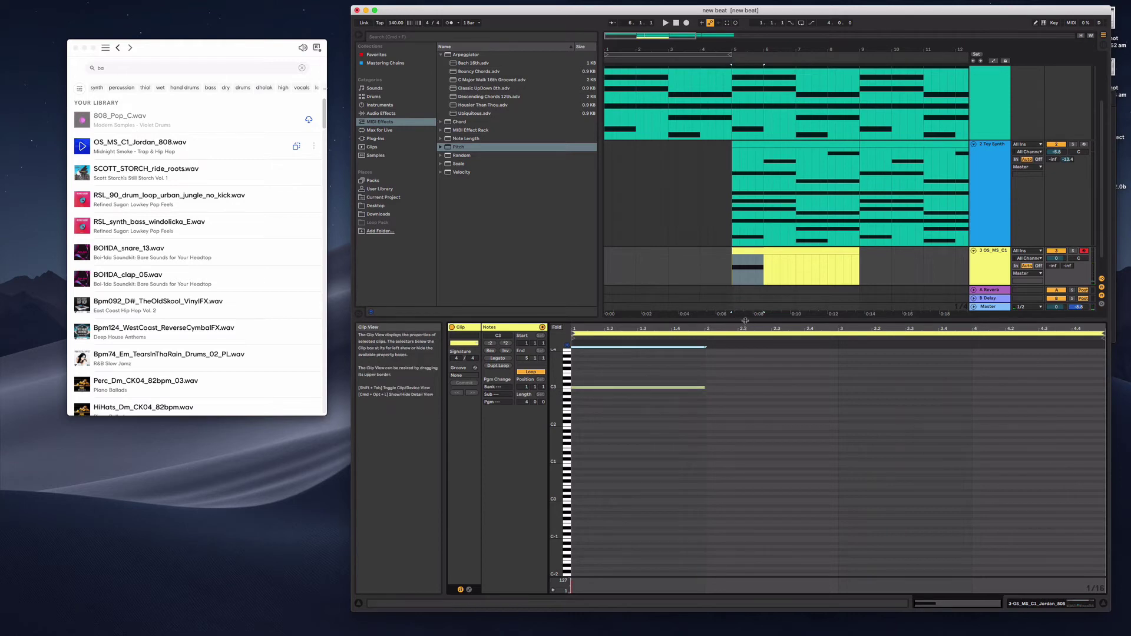
Step: Add a Tuner effect after the 808 instrument and play the C3 note to check its tuning
left_click_drag(745, 320, 745, 484)
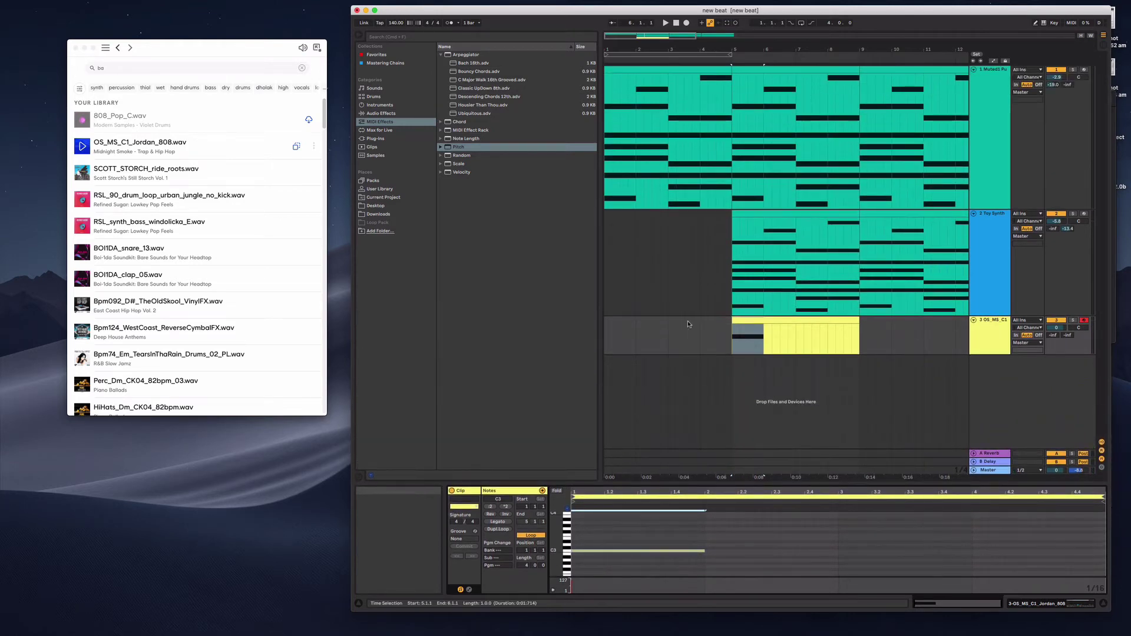
double_click(991, 327)
left_click(376, 113)
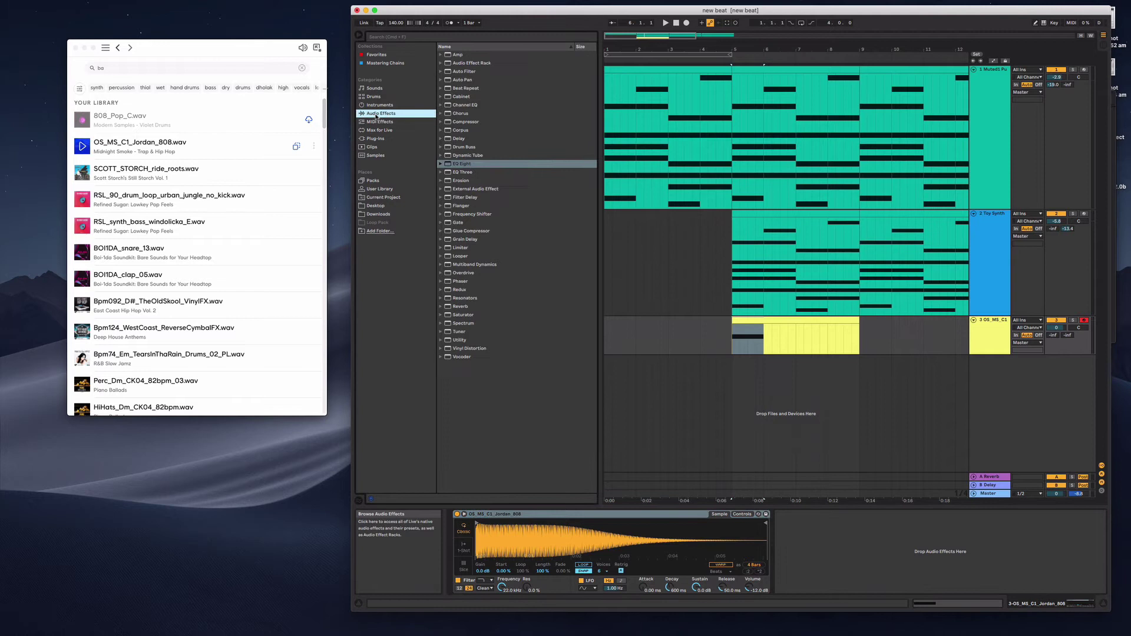
left_click_drag(495, 331, 508, 343)
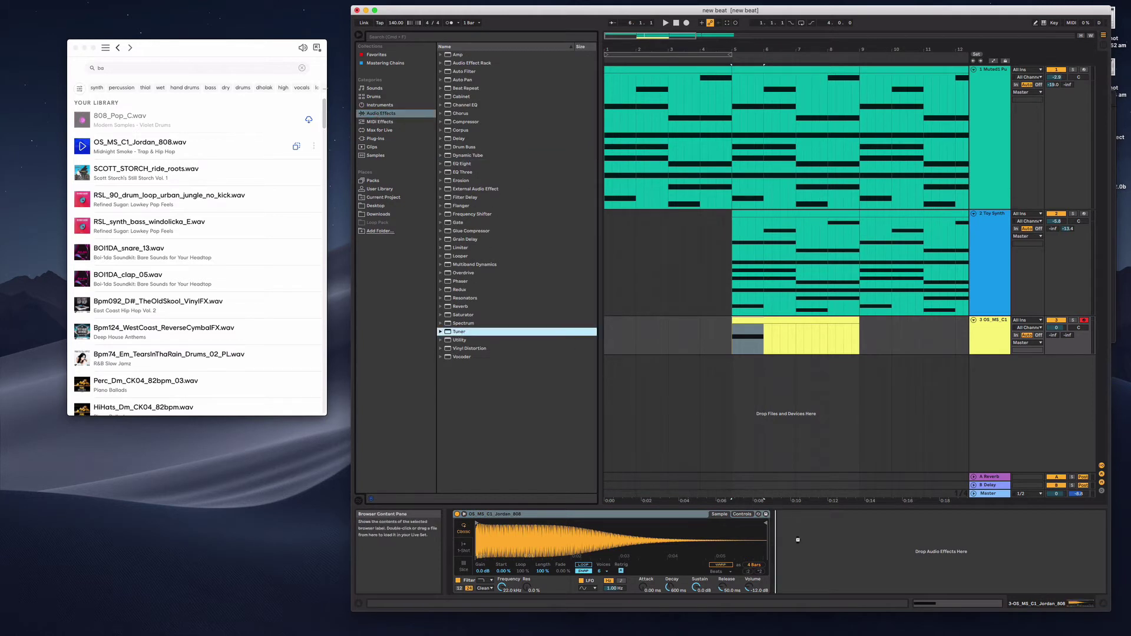
left_click_drag(797, 539, 799, 541)
key("space")
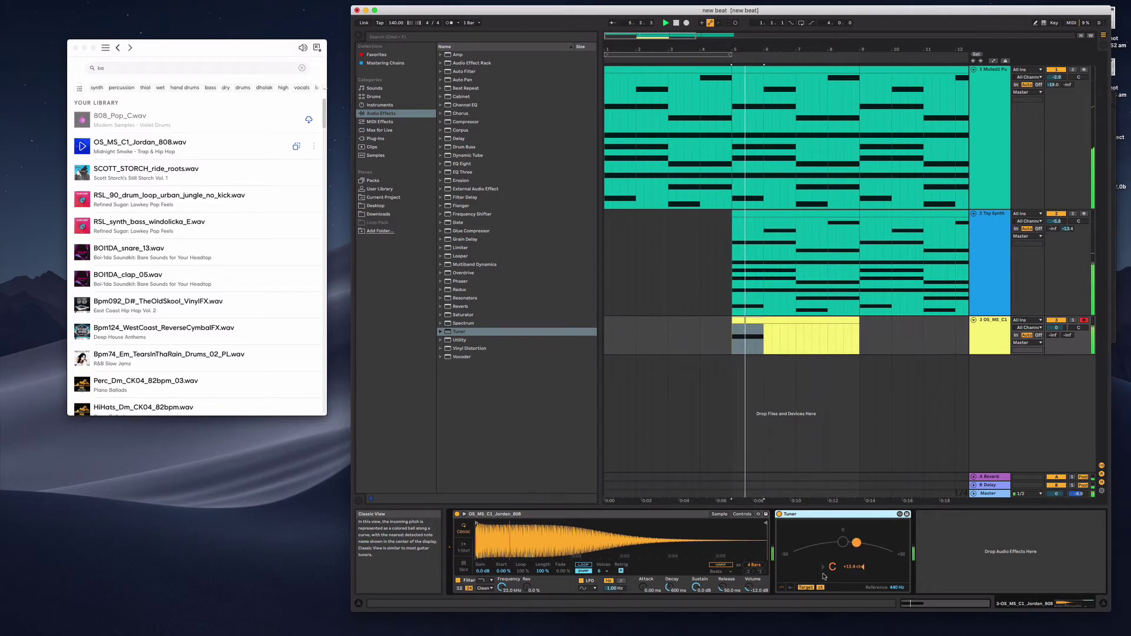
key("space")
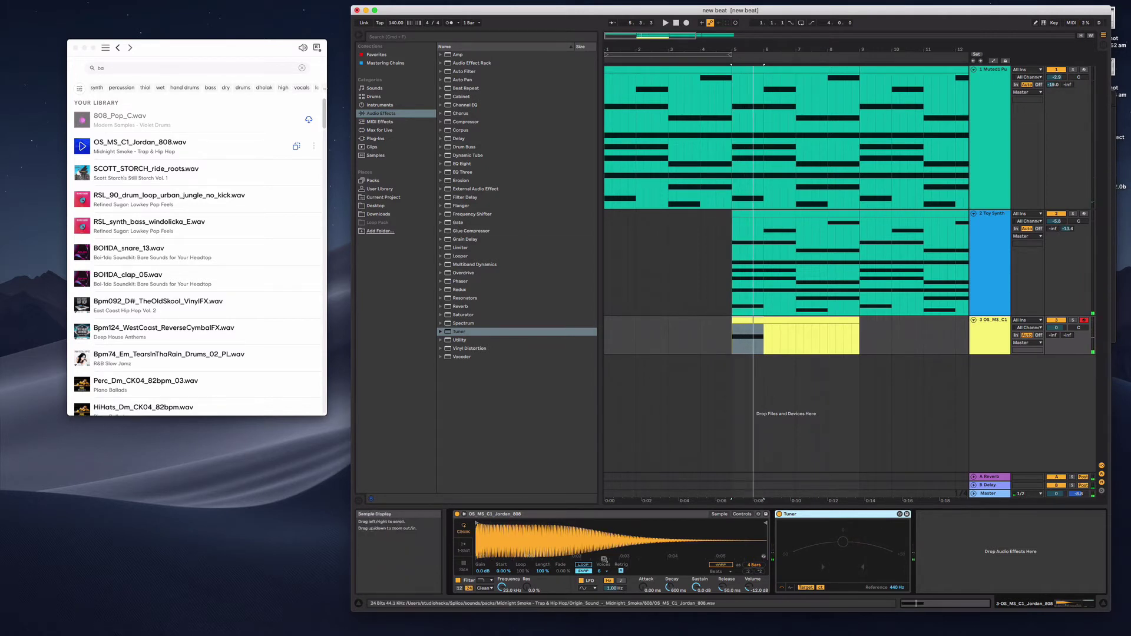
Step: Convert the 808's Simpler to Sampler and set its sample detune to -13 ct while checking the pitch on the Tuner
right_click(586, 533)
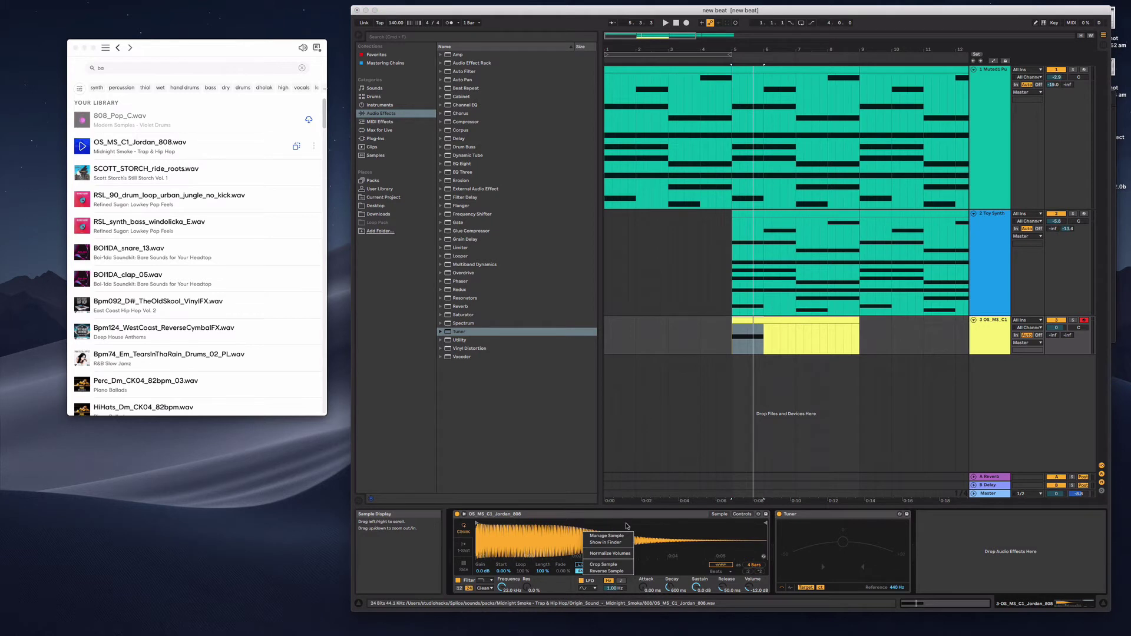
right_click(629, 517)
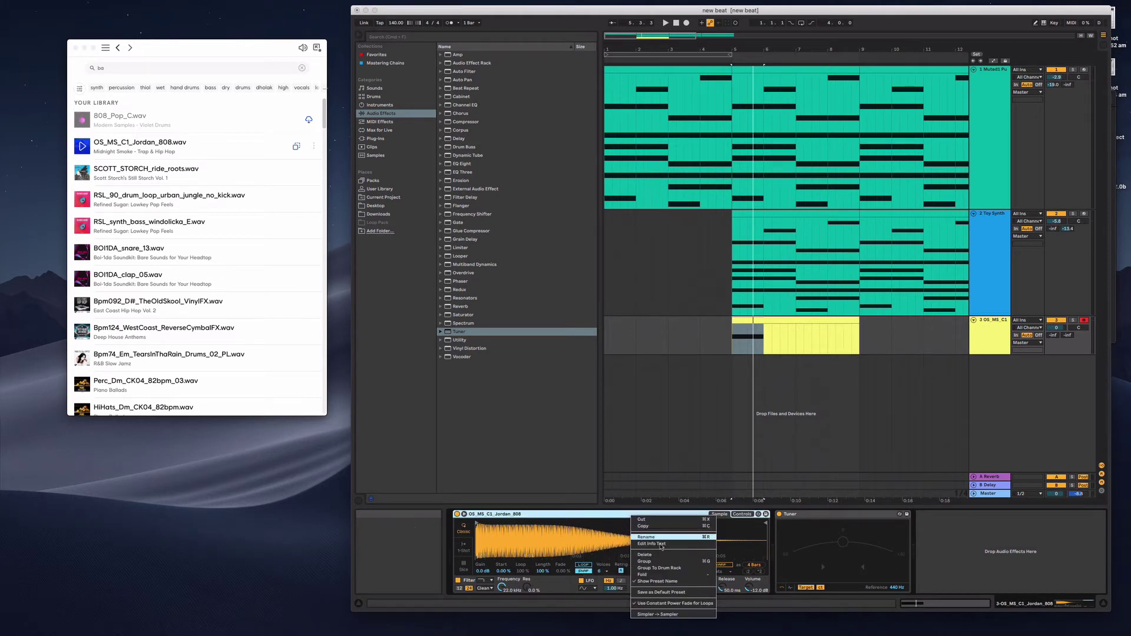
left_click(654, 614)
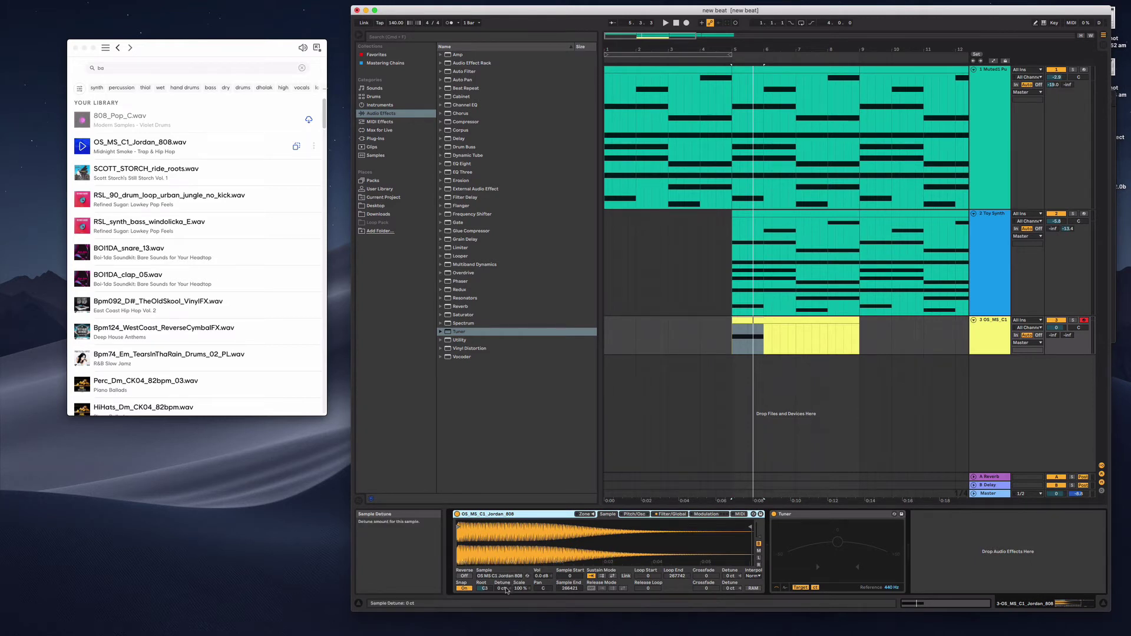
left_click_drag(502, 588, 502, 592)
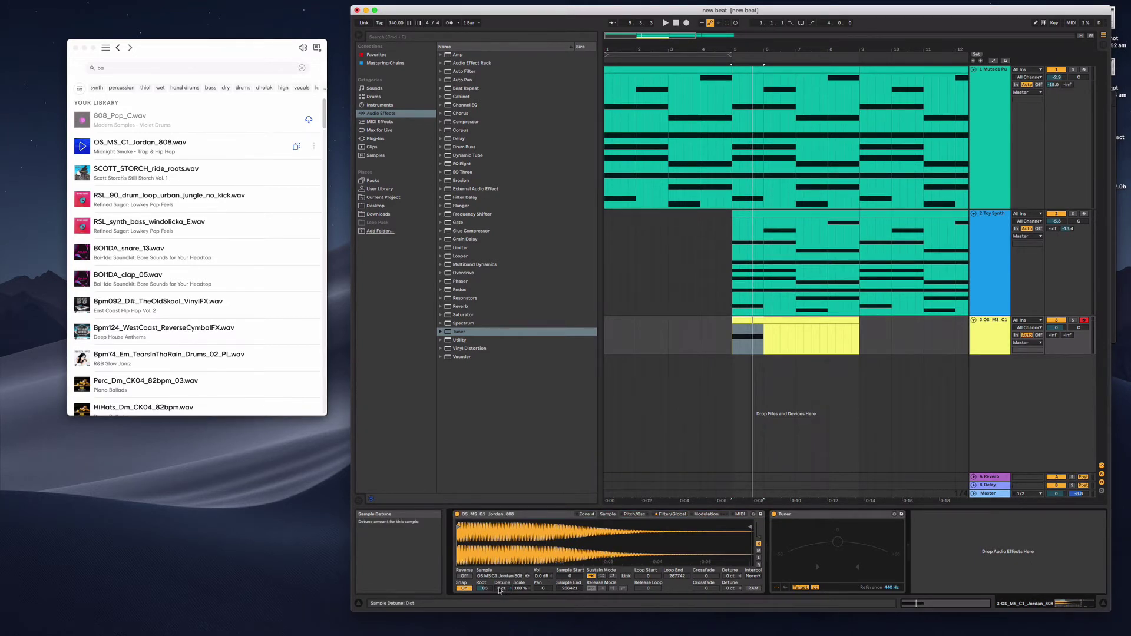
key("space")
left_click_drag(502, 588, 502, 601)
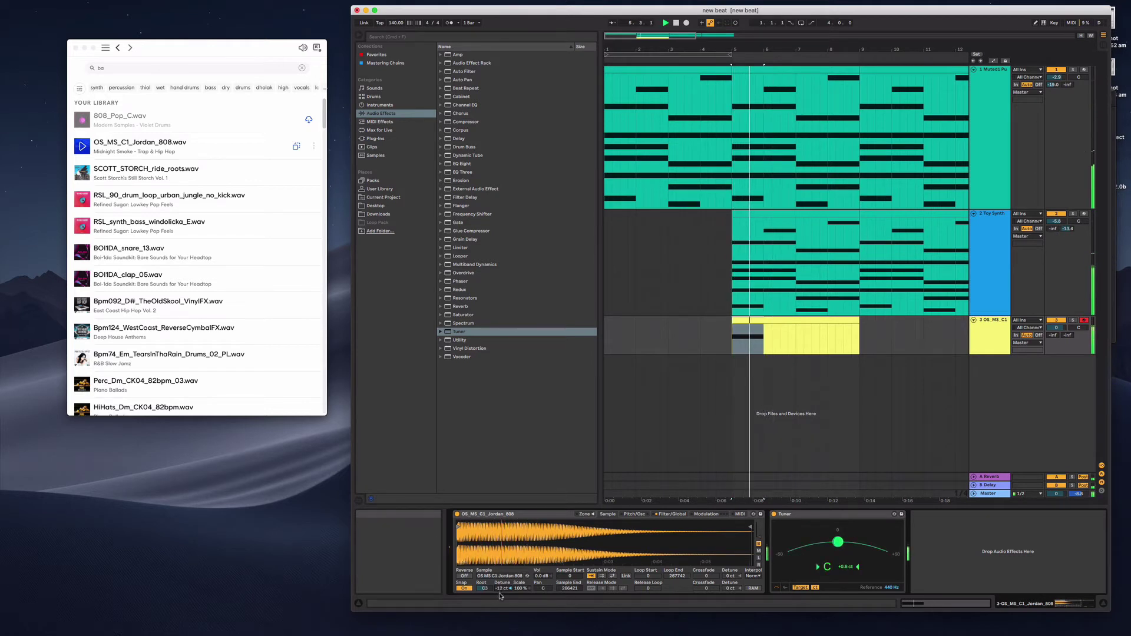
key("space")
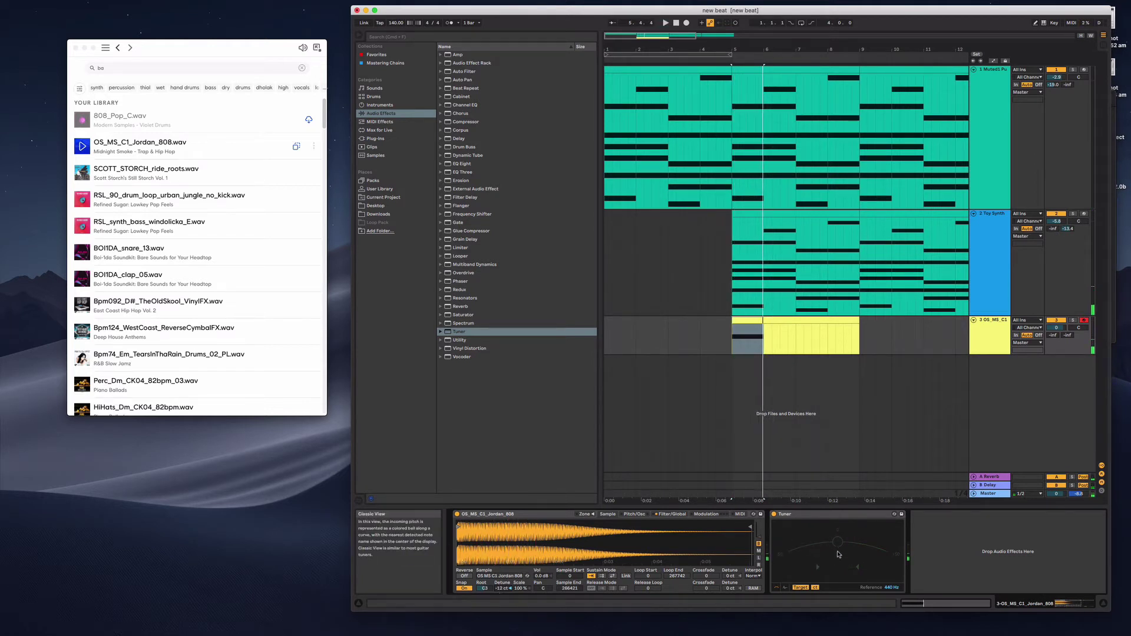
key("space")
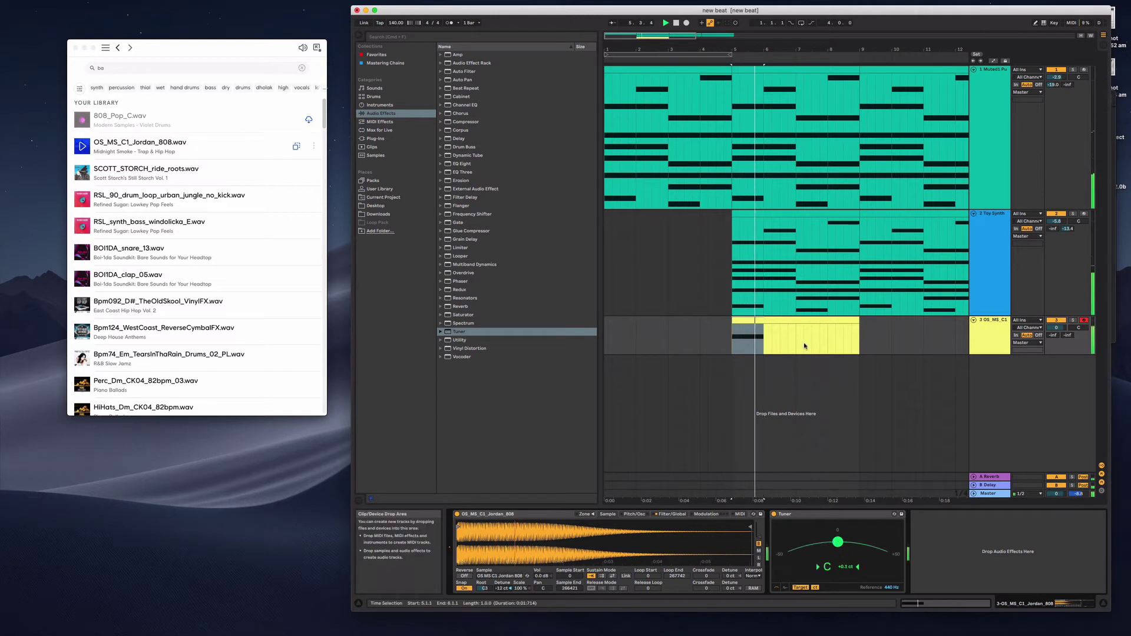
Step: Open the 808 clip in an enlarged note editor and play back its C3 note with the other tracks
left_click(751, 321)
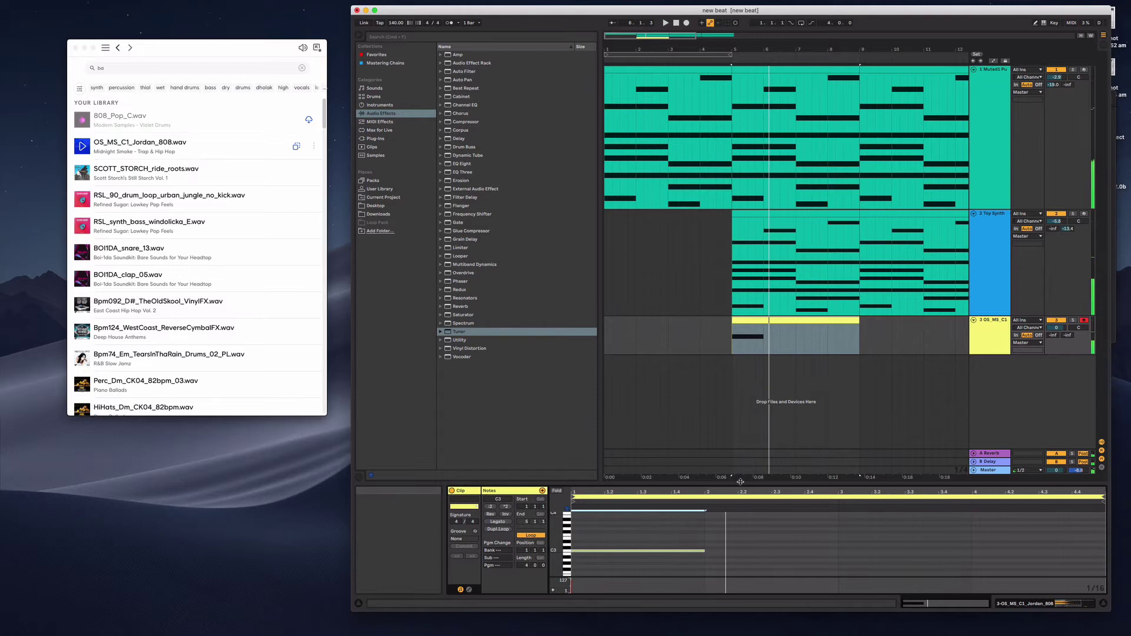
left_click_drag(740, 482, 740, 292)
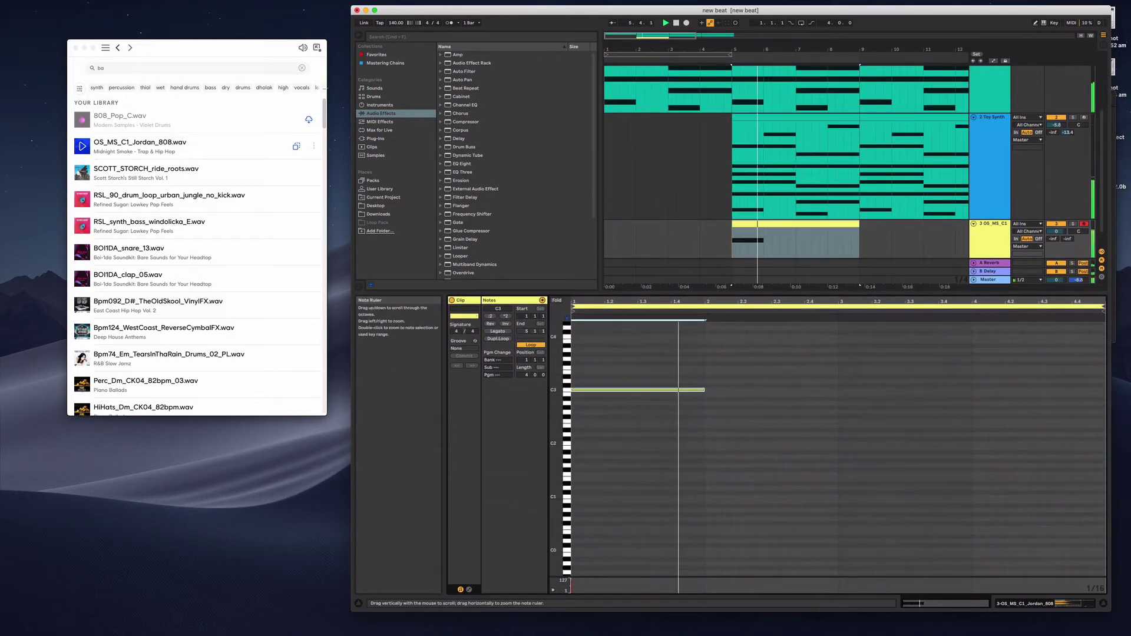
key("space")
left_click_drag(554, 385, 586, 385)
key("space")
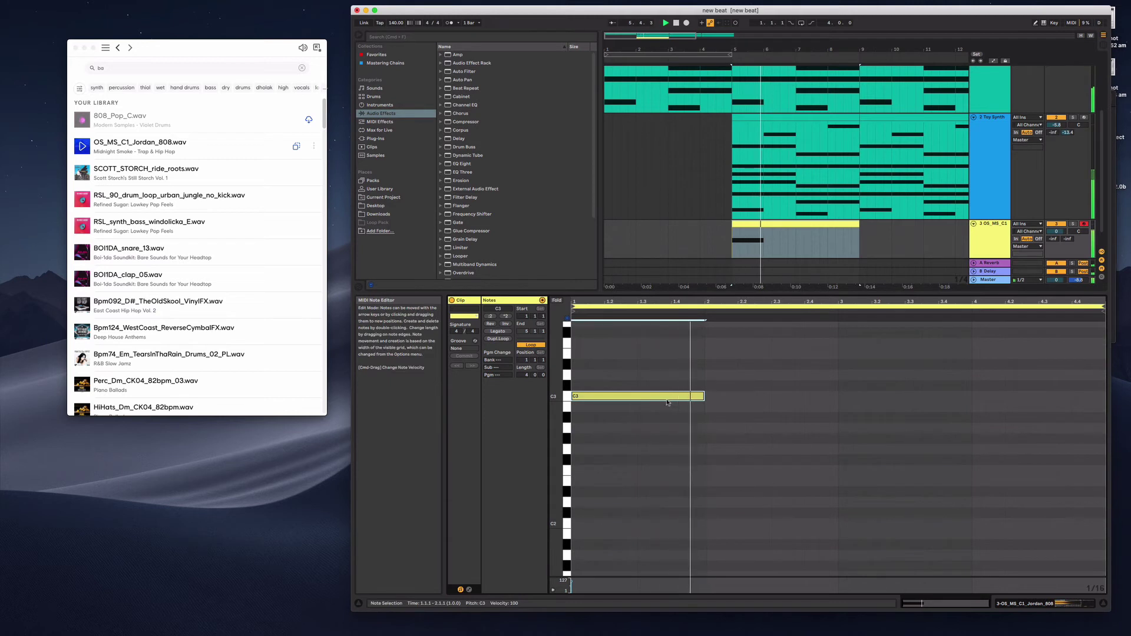
mouse_move(652, 398)
left_mouse_down()
mouse_move(653, 380)
mouse_move(654, 398)
left_mouse_up()
key("space")
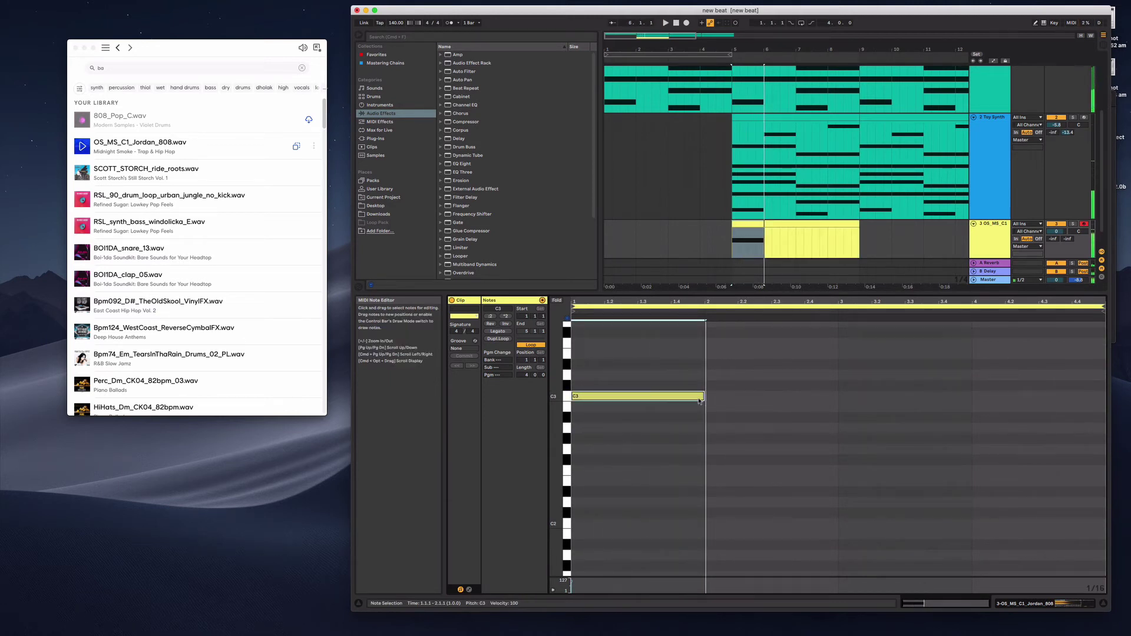
Step: Build the 808 bass line from C3, F3, a short C3, B2 and two D#3 notes across the four-bar clip
scroll(707, 412, "up", 3)
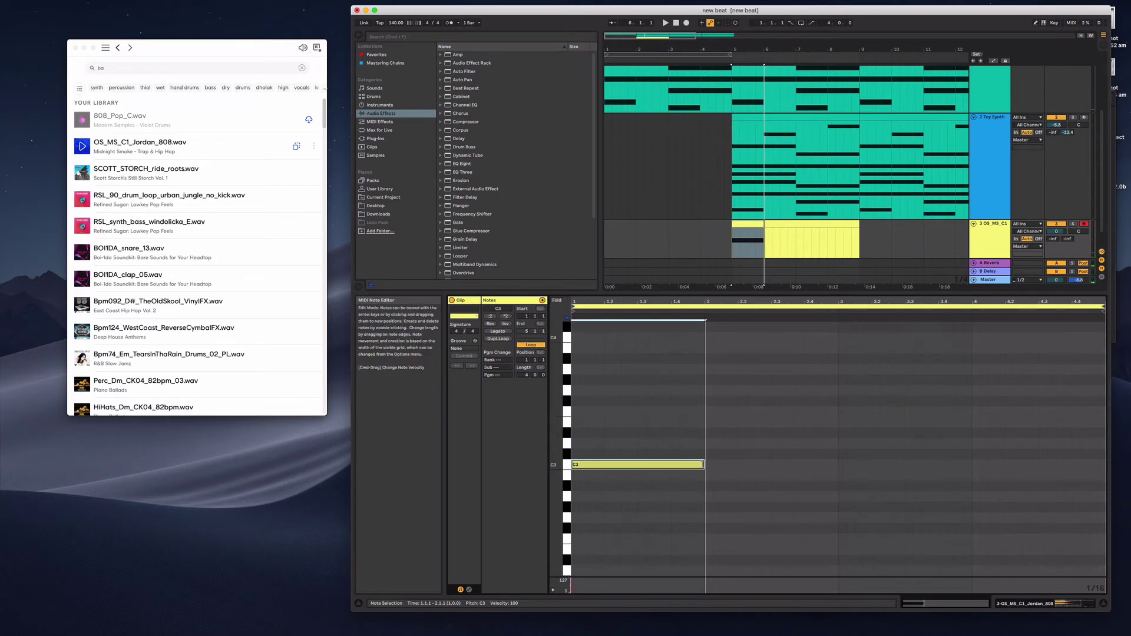
left_click_drag(704, 465, 671, 464)
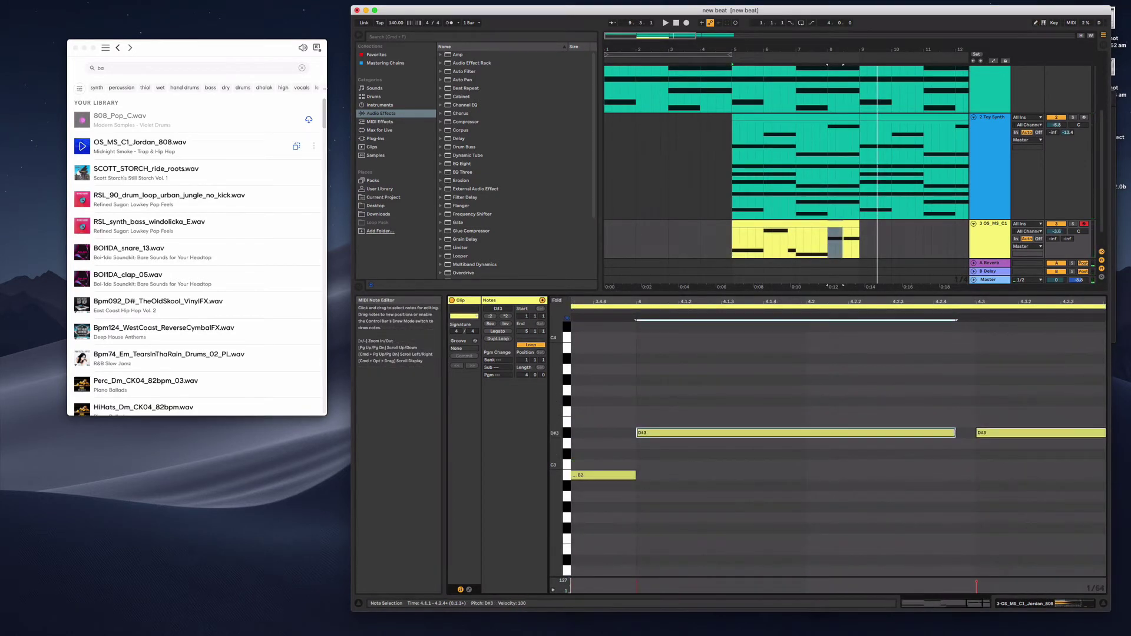
left_click_drag(955, 432, 970, 433)
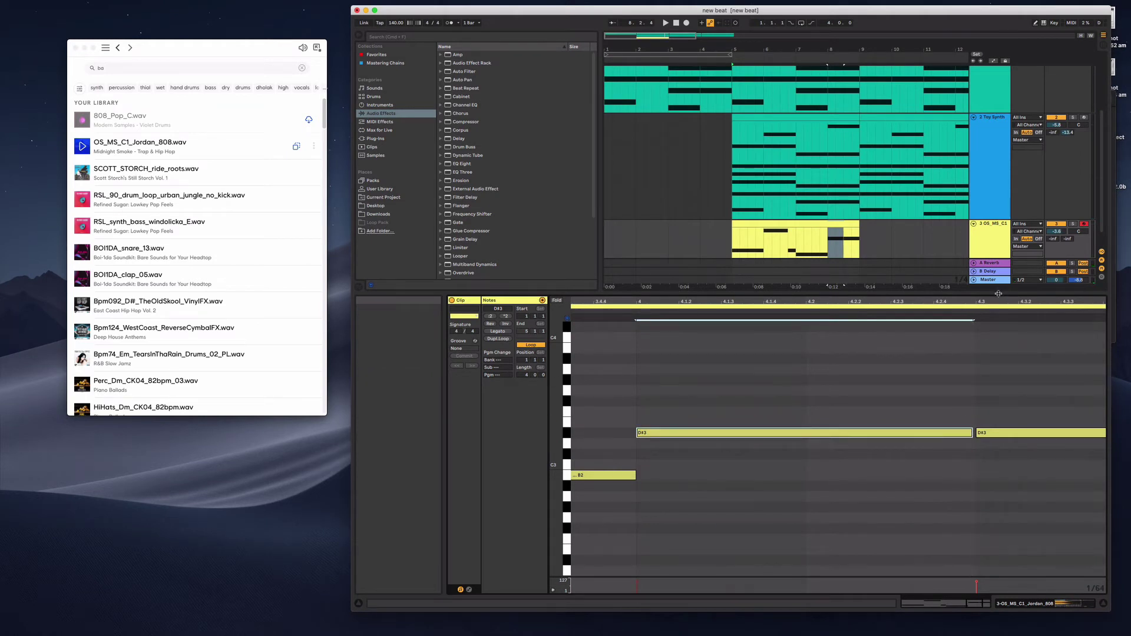
Step: Shrink the note editor, make the 808 track taller and the two synth tracks shorter, and widen the Live window
left_click_drag(1001, 293, 1001, 498)
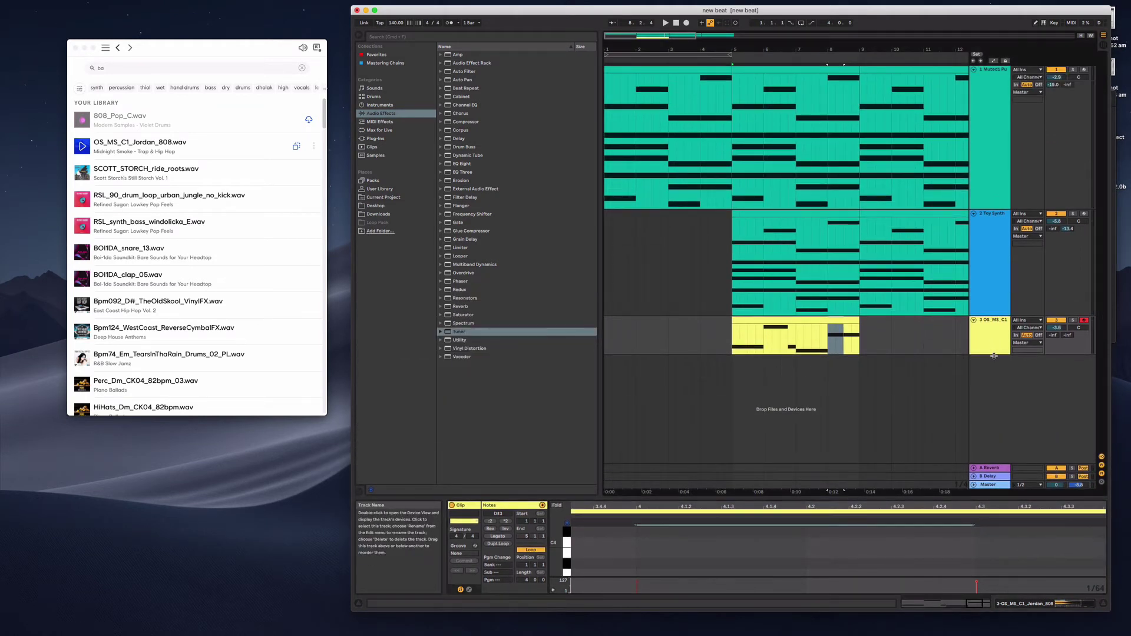
left_click_drag(995, 354, 995, 388)
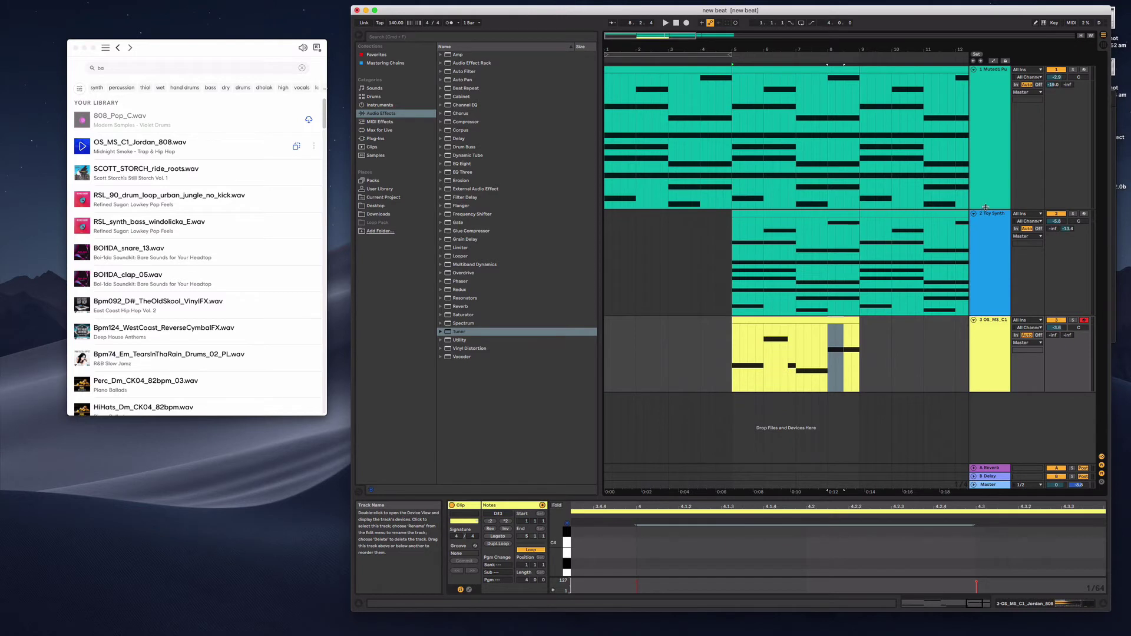
left_click(985, 208)
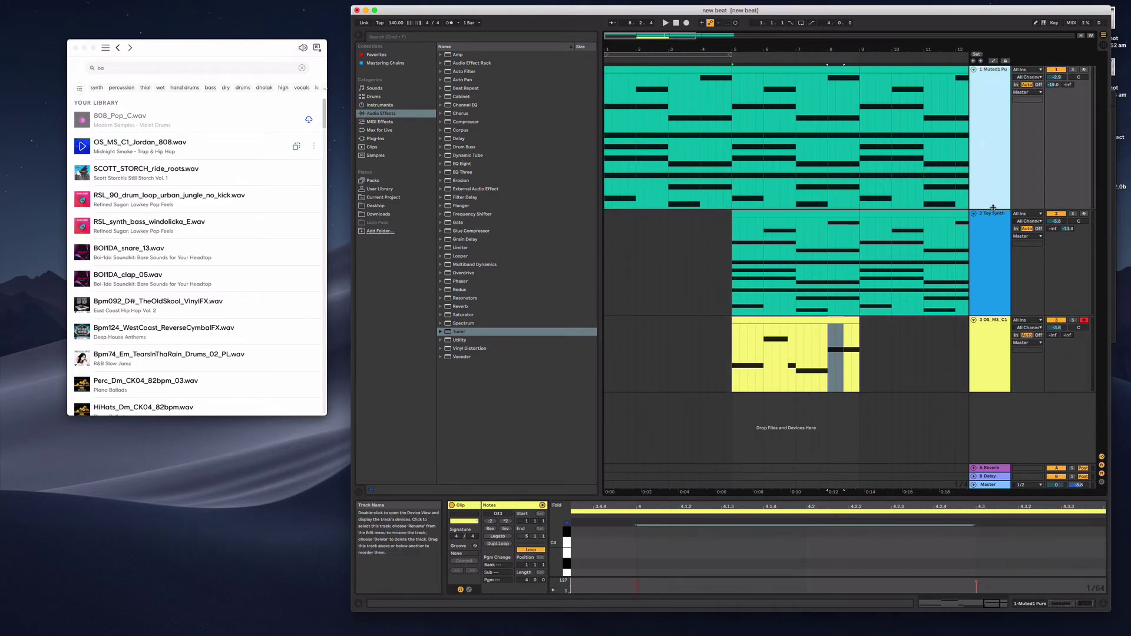
left_click_drag(992, 207, 992, 165)
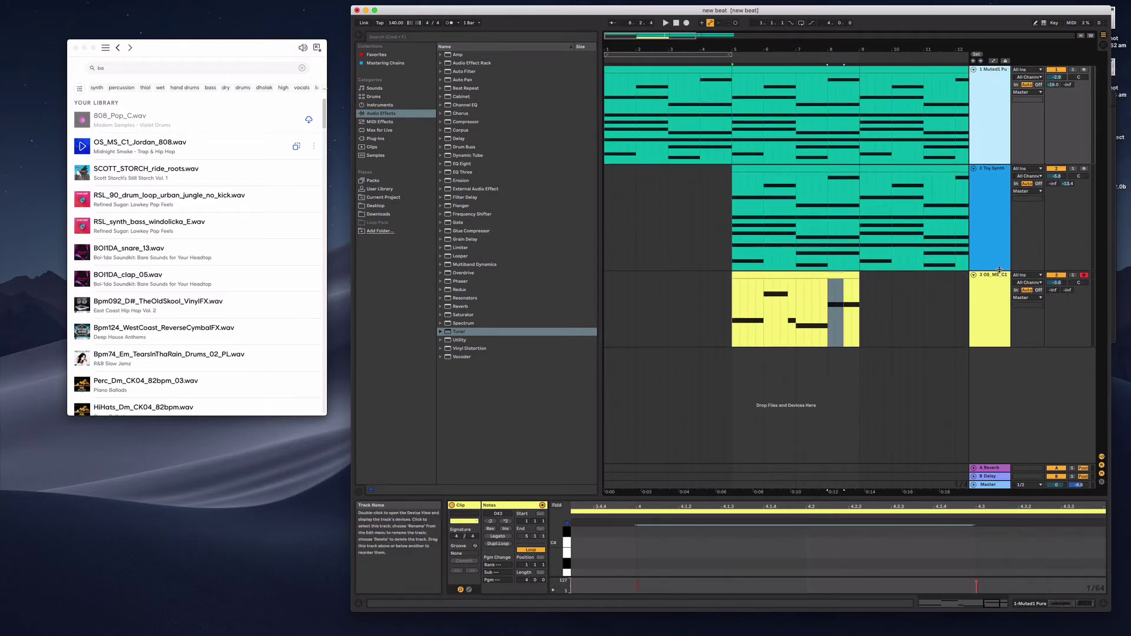
left_click_drag(999, 270, 999, 256)
left_click_drag(352, 5, 231, 6)
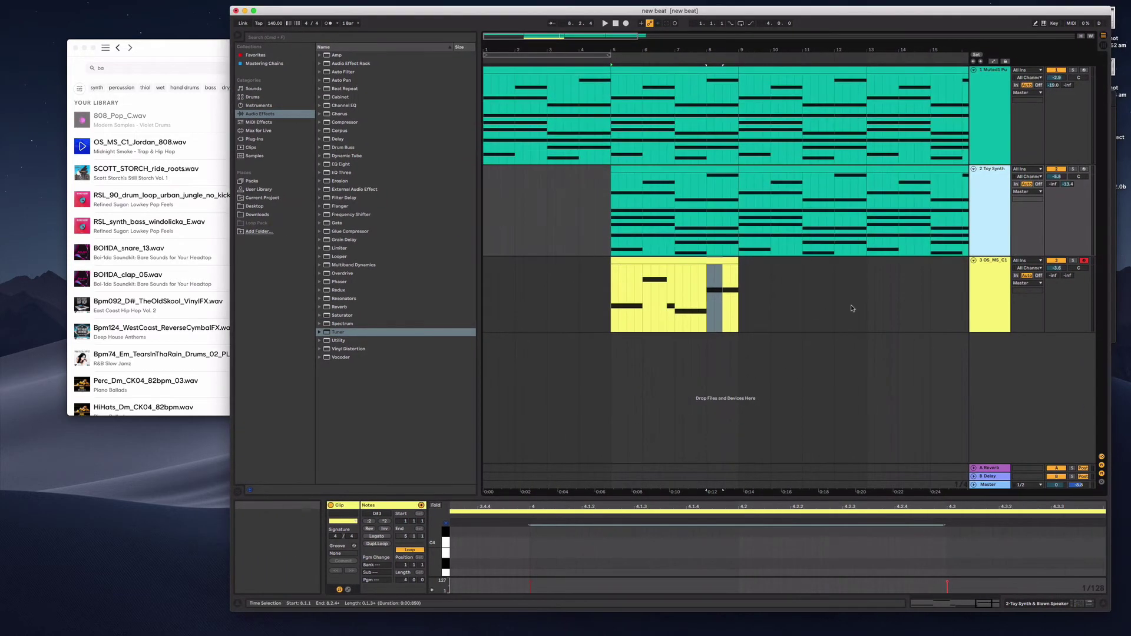
Step: Insert a new MIDI track below the 808, make it taller, and show its empty device chain
left_click(1014, 385)
right_click(1015, 385)
left_click(1040, 394)
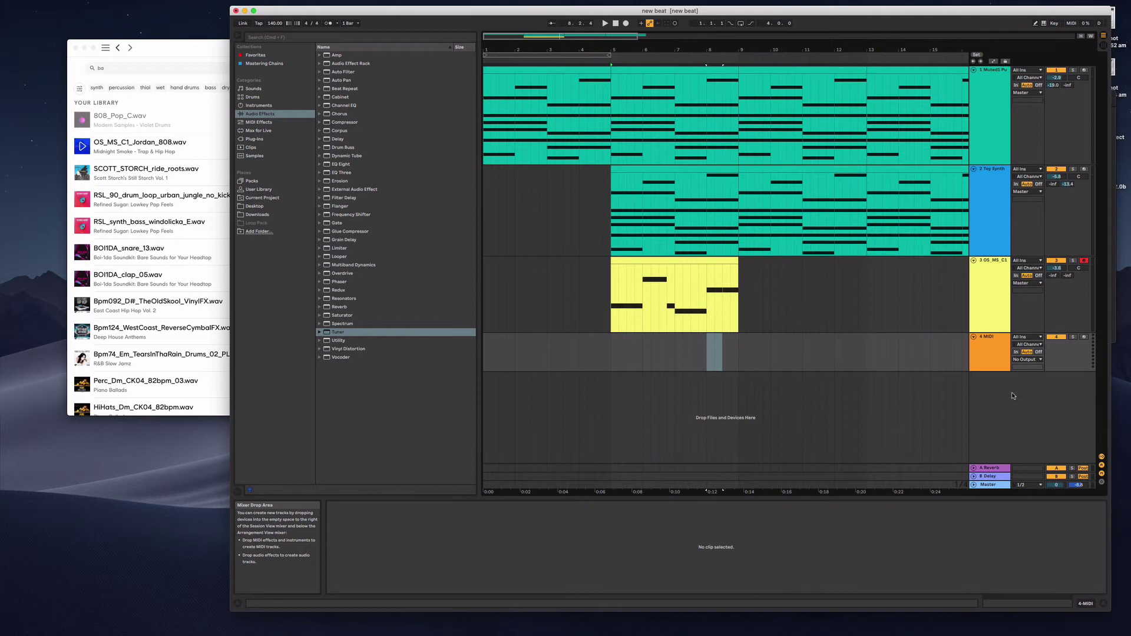
left_click(989, 369)
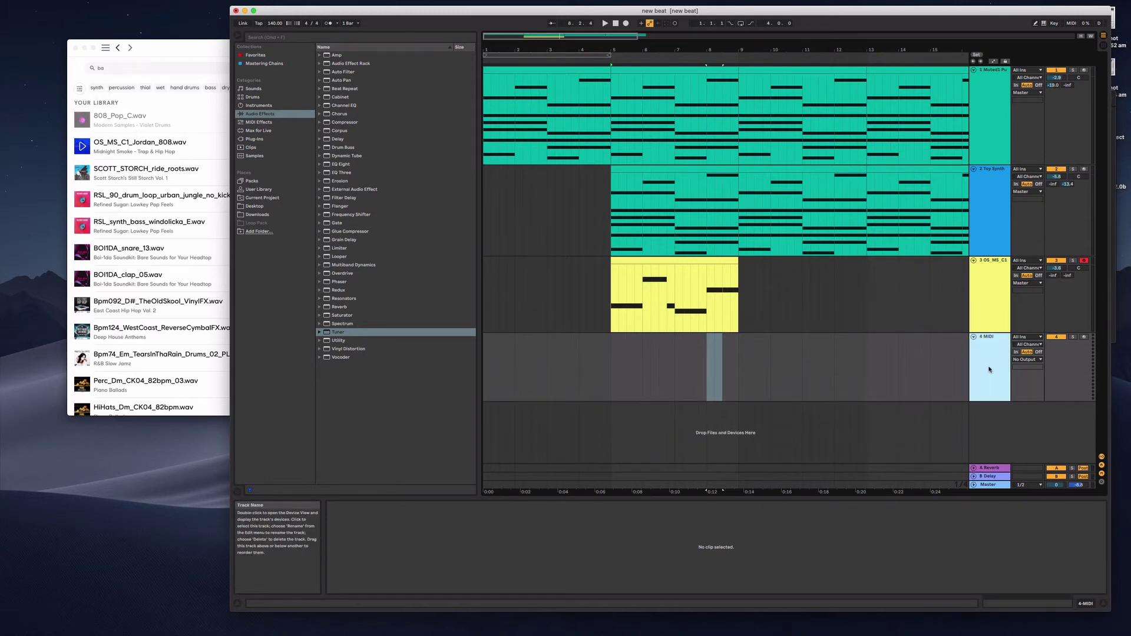
double_click(989, 368)
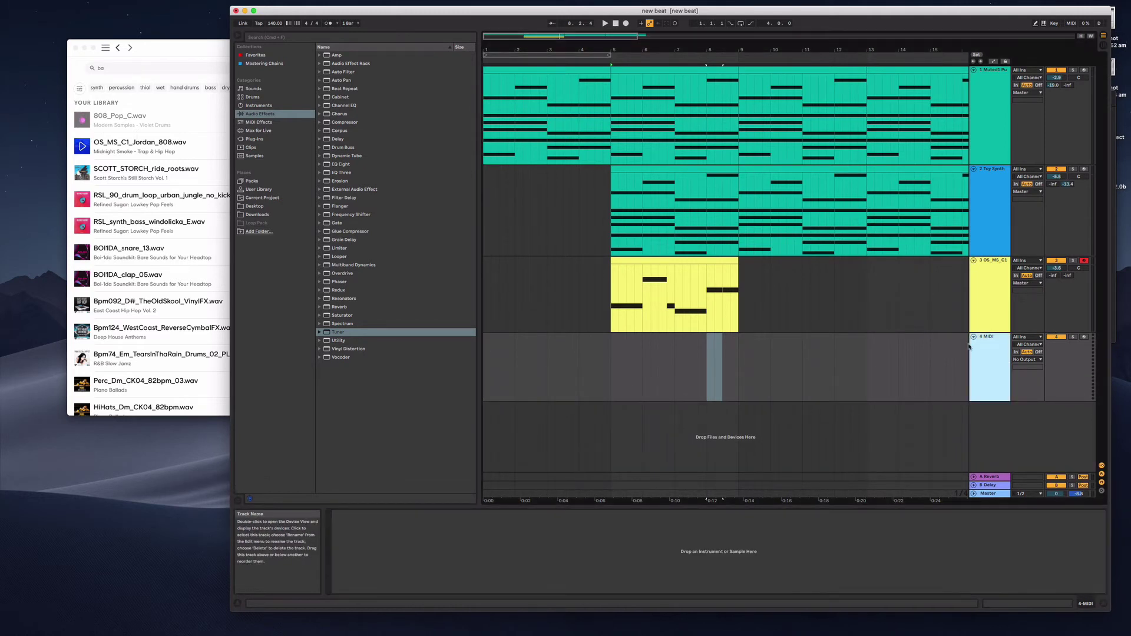
Step: Insert an empty four-bar MIDI clip on the new track from bar 5 to bar 9, beneath the 808 clip
left_click(619, 367)
left_click_drag(618, 364, 740, 358)
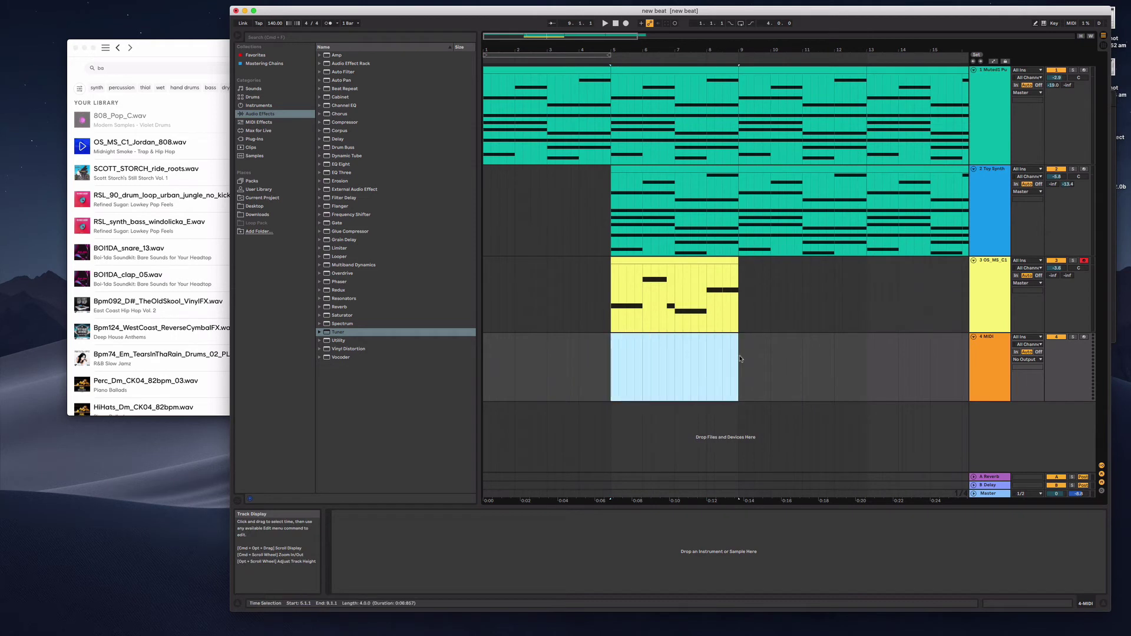
right_click(634, 352)
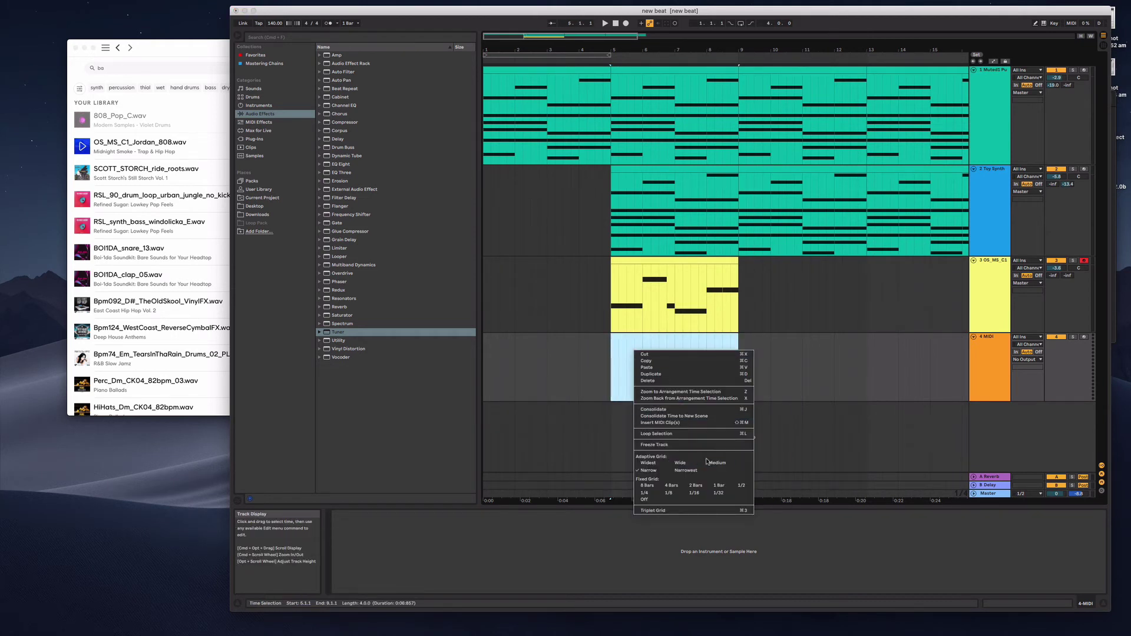
left_click(701, 422)
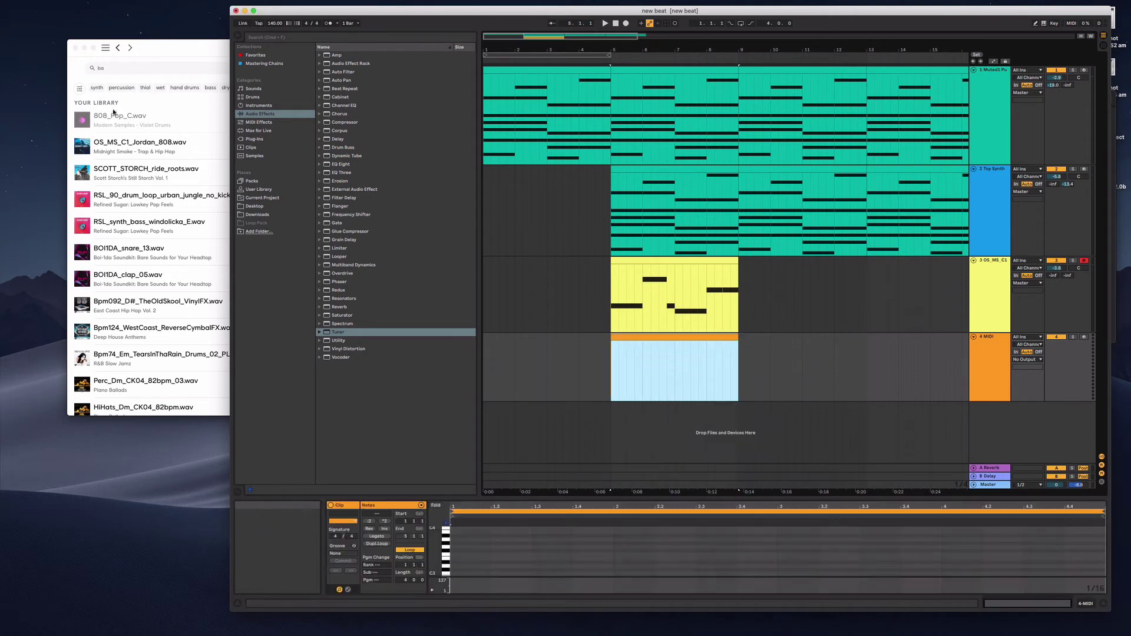
Step: Switch to Splice, search the sample library for "kick", and move its window clear of Live
left_click(172, 47)
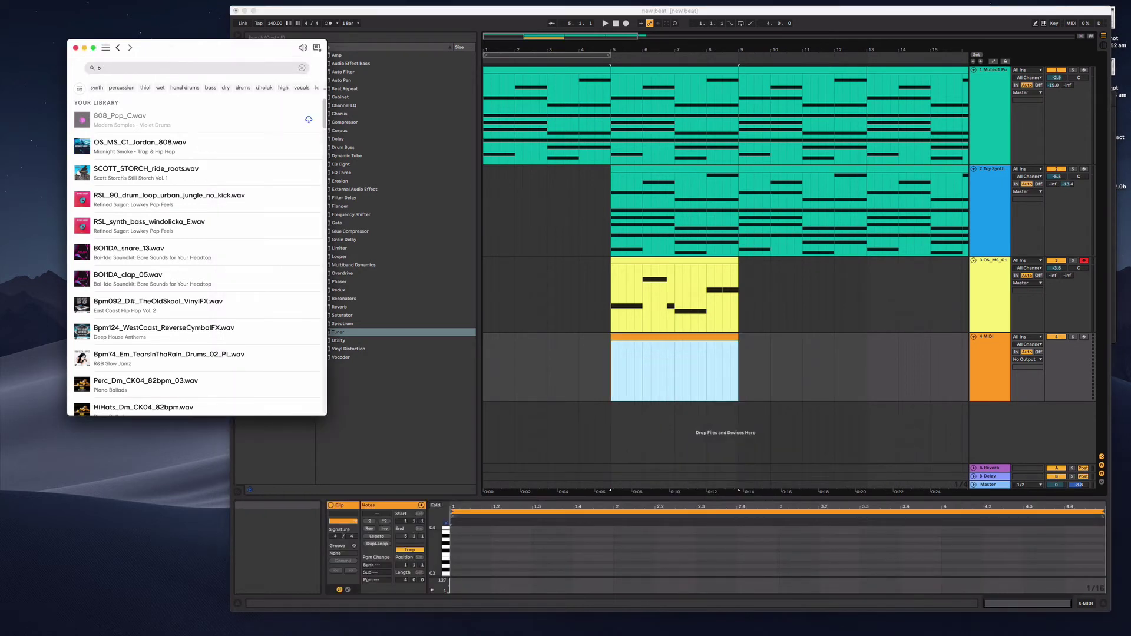
type("kick")
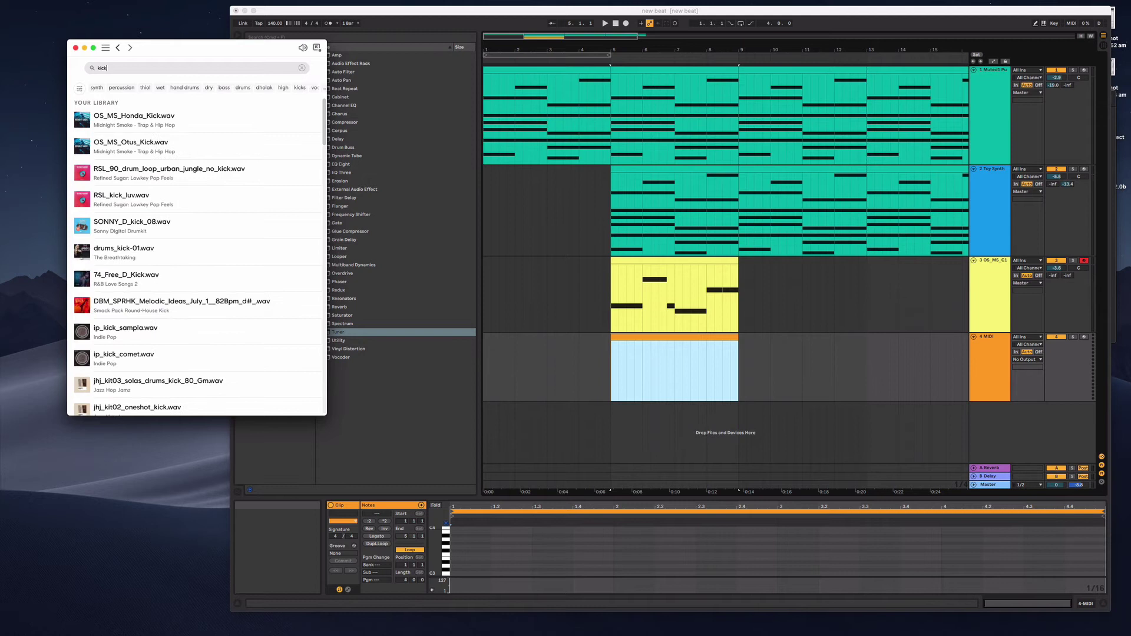
left_click_drag(221, 52, 169, 54)
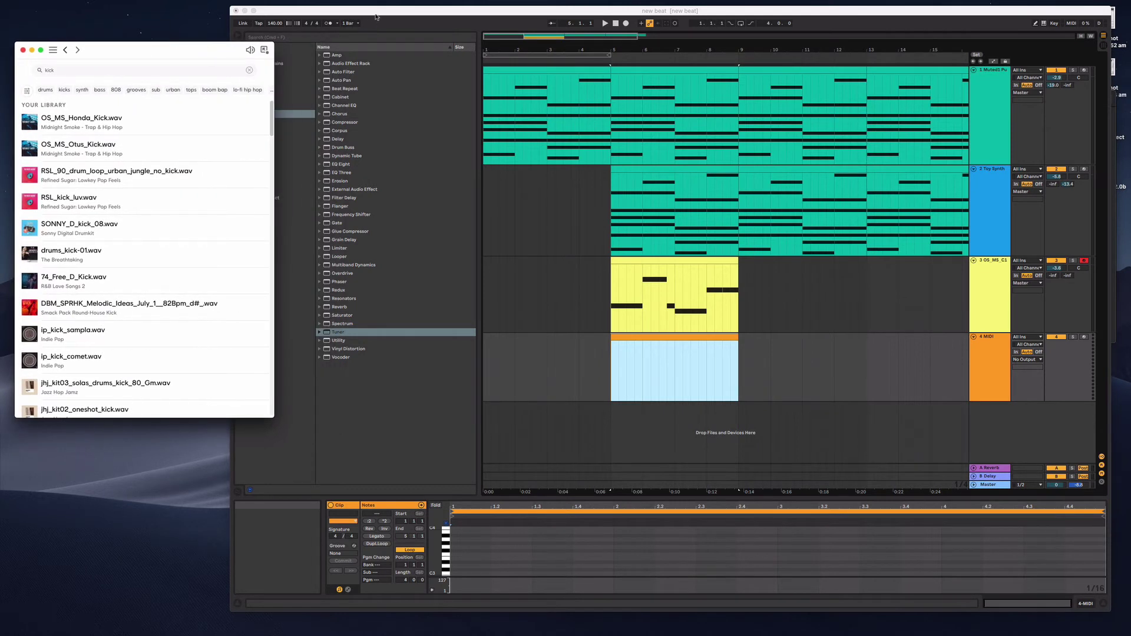
Step: Return to Live and load DS Drum Rack.adg from the drum library onto the new MIDI track
left_click(377, 11)
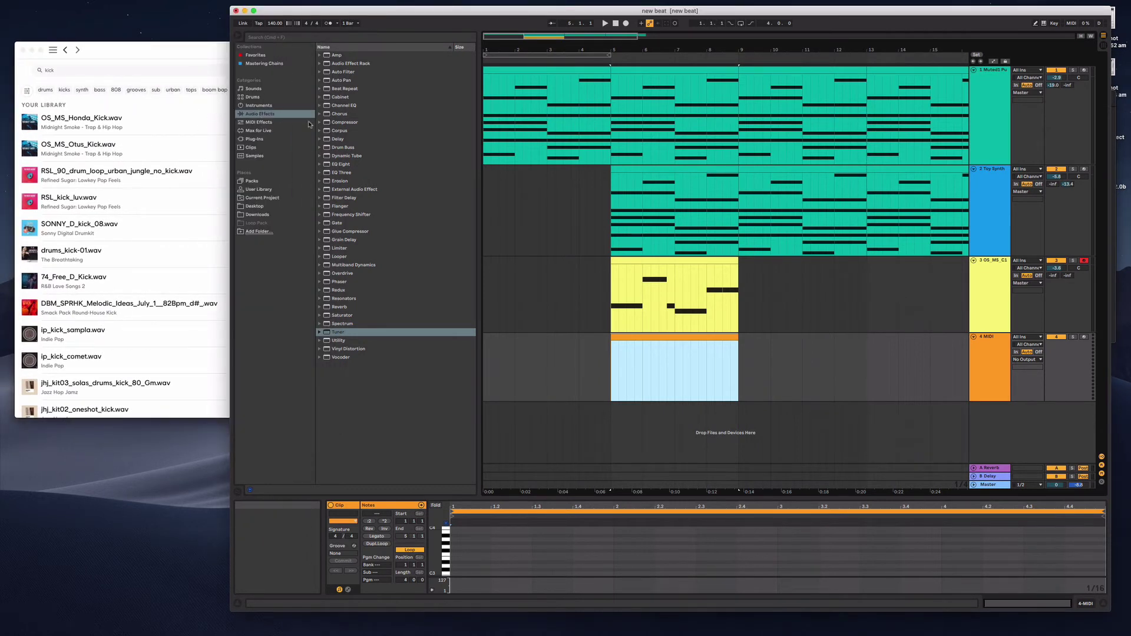
left_click(266, 89)
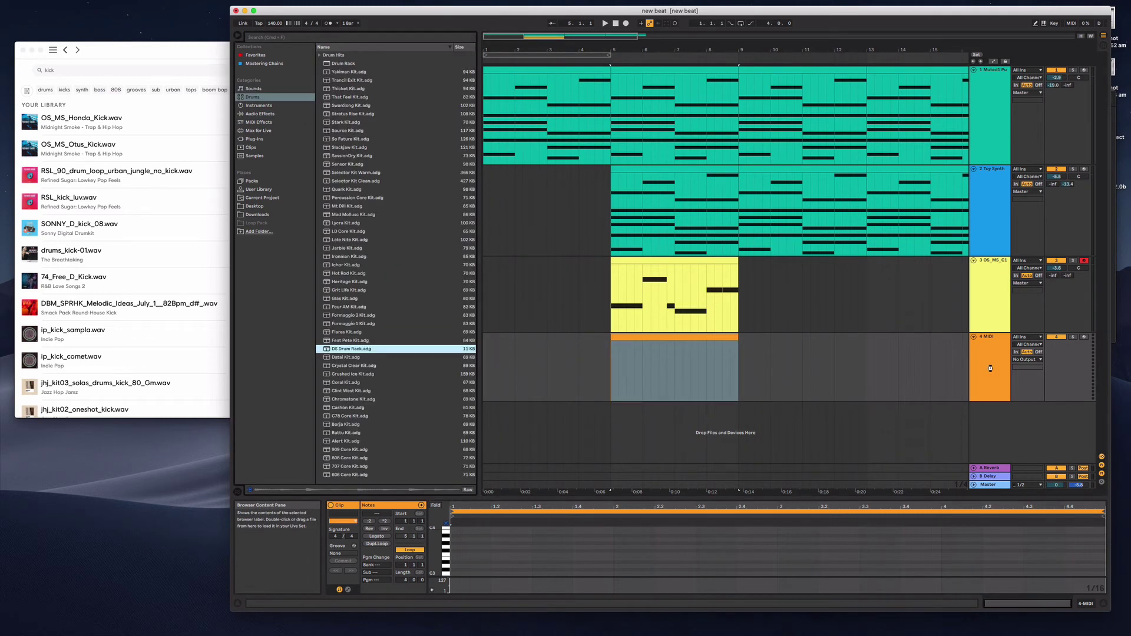
left_click_drag(989, 364, 990, 362)
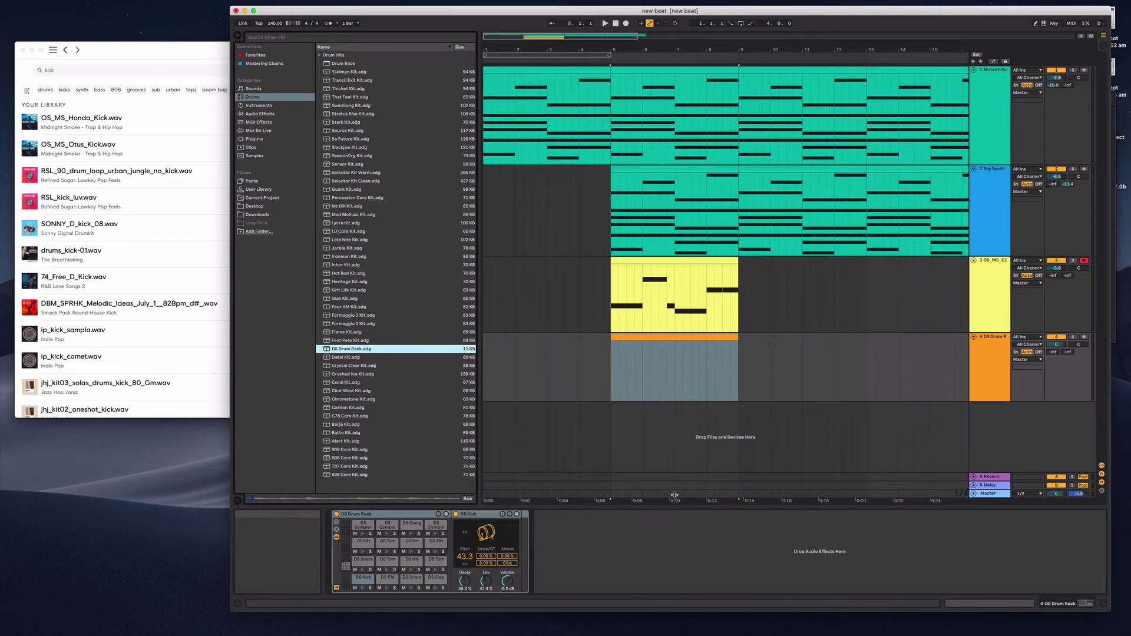
Step: Open the drum clip in an enlarged note editor, add a DS Kick hit at 1.1.1, and start playback
left_click(676, 366)
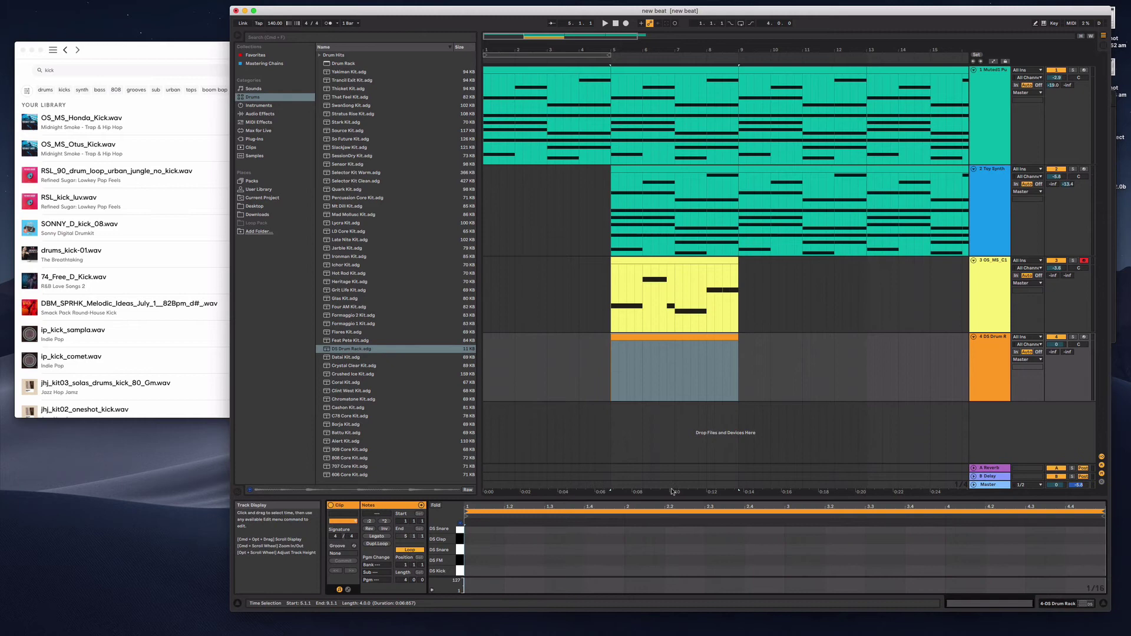
left_click_drag(672, 497, 711, 251)
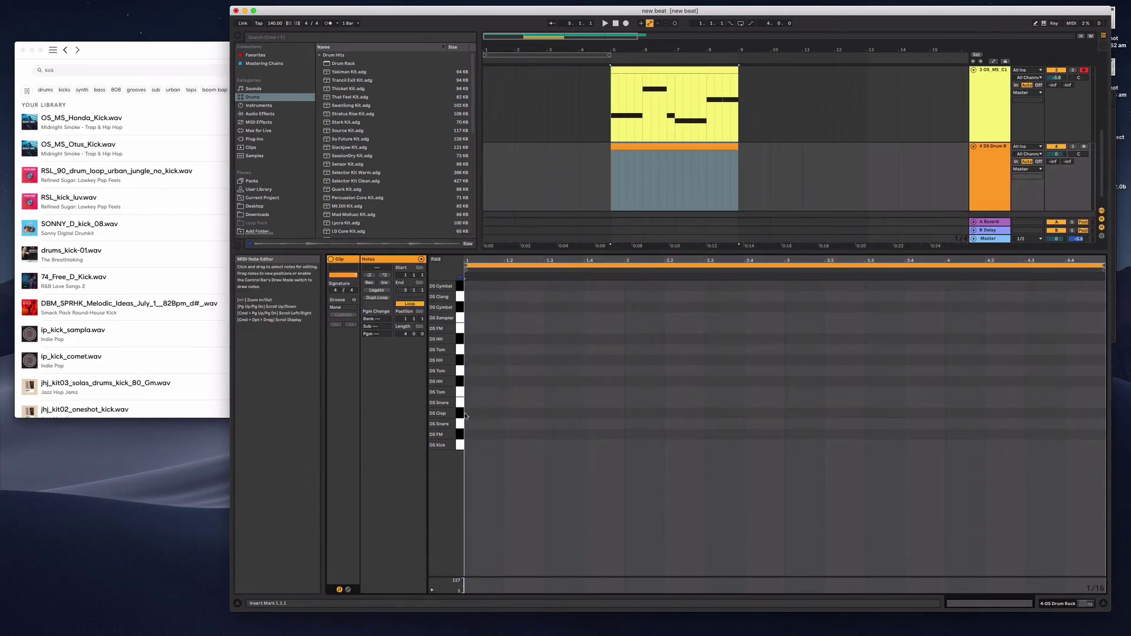
double_click(468, 446)
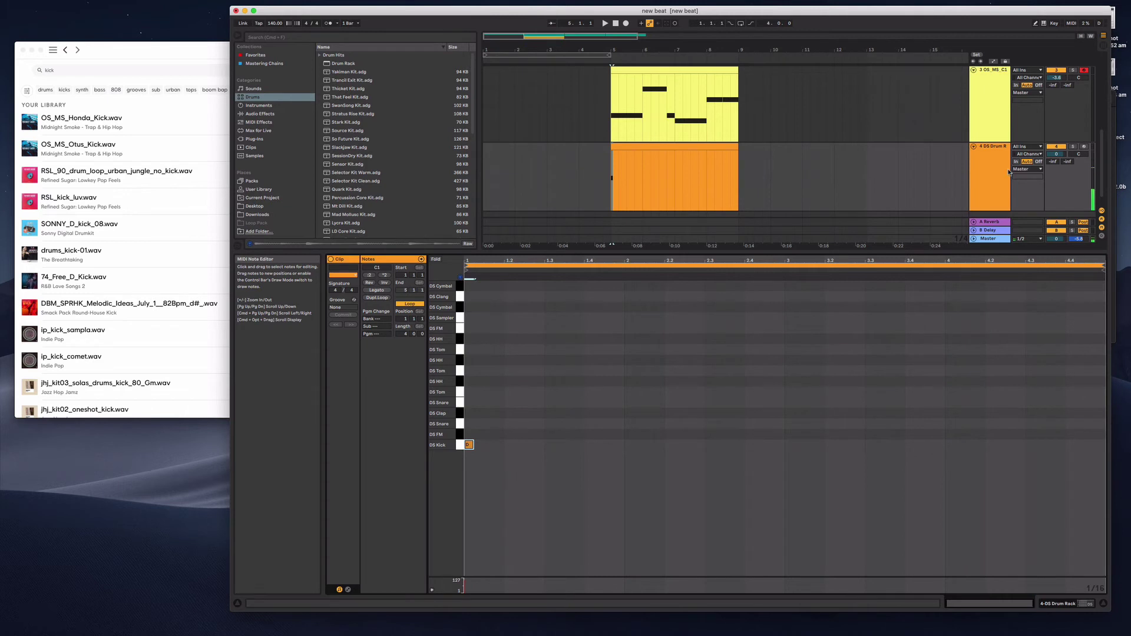
left_click_drag(649, 50, 653, 338)
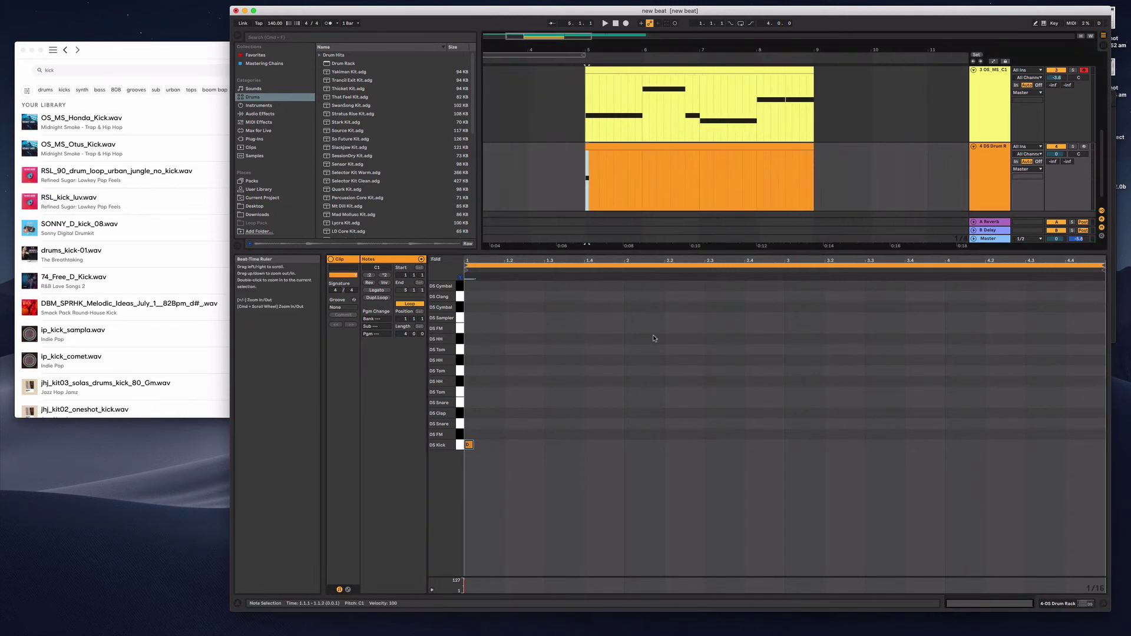
key("space")
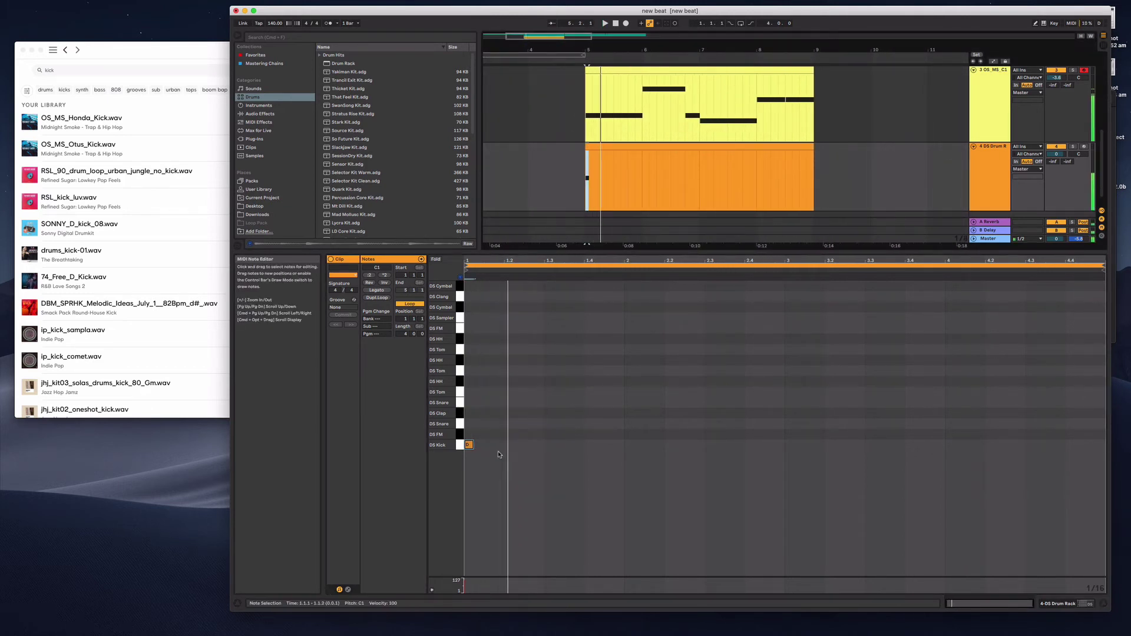
Step: Add DS Kick hits at 2.1, 2.4.4, 3.1, 3.4 and 4.3.3, plus DS Snare hits at 1.3, 2.3 and 4.2, checking by playback
double_click(625, 446)
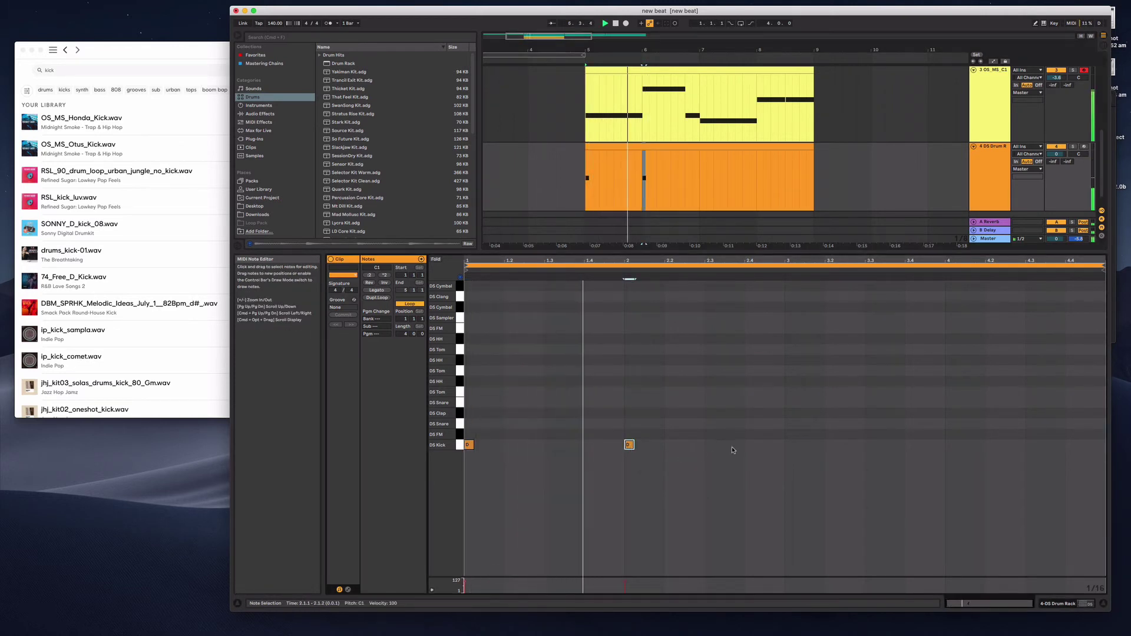
key("space")
double_click(769, 445)
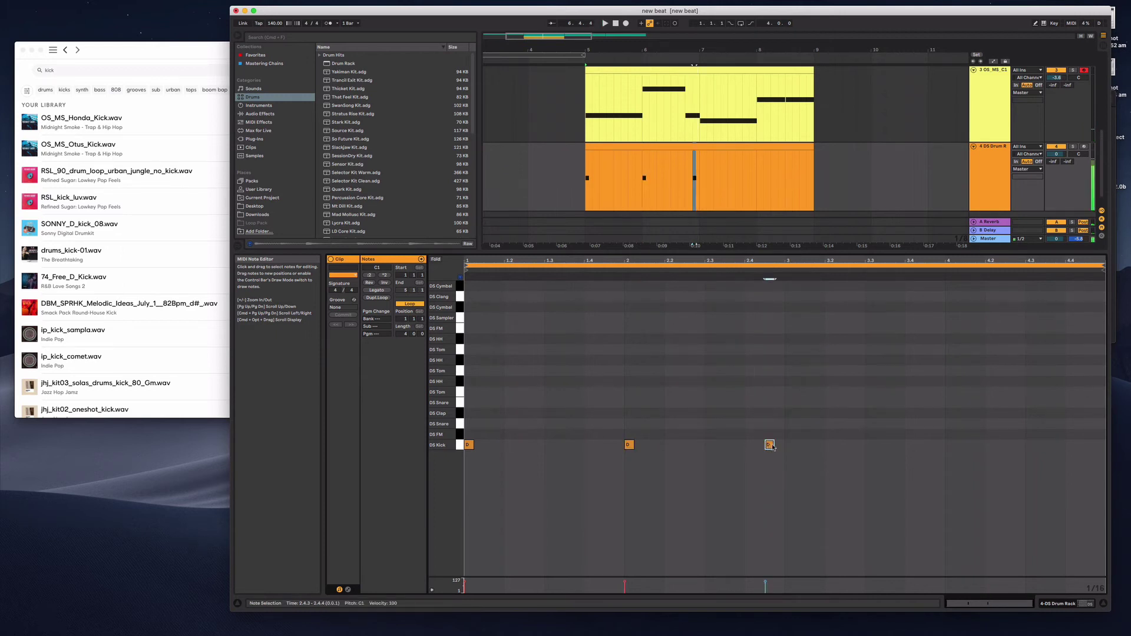
double_click(789, 445)
key("space")
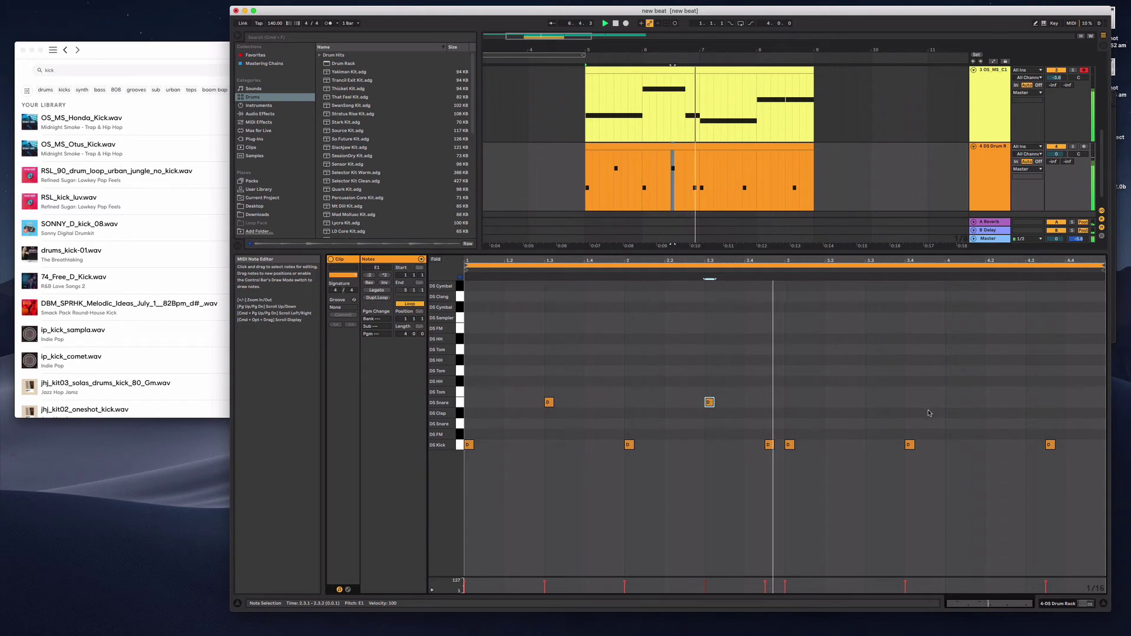
double_click(994, 402)
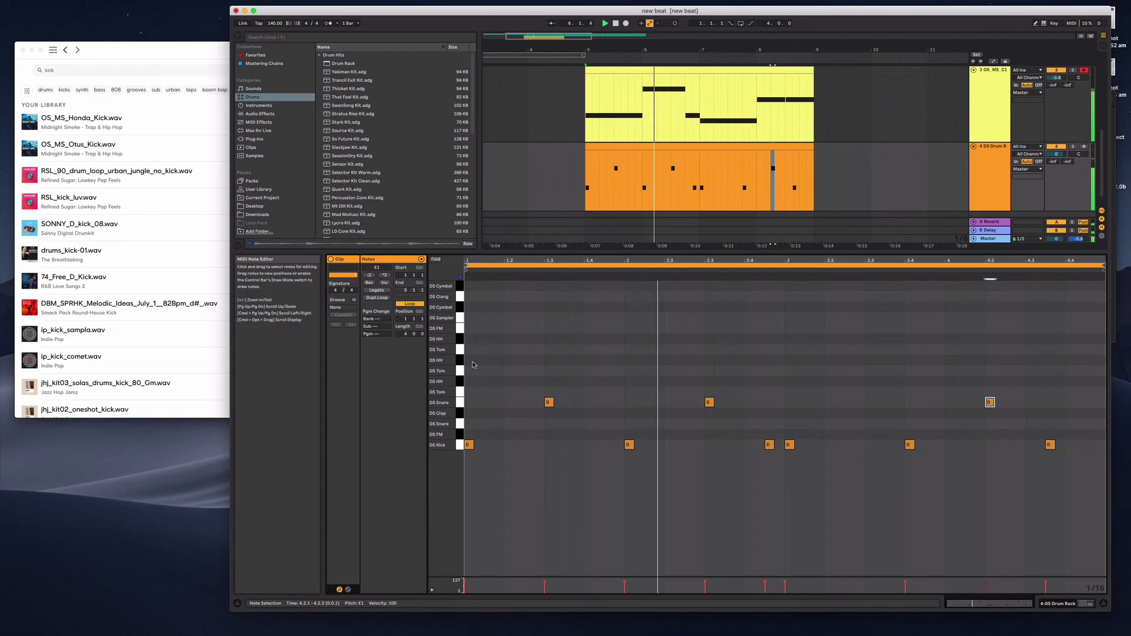
double_click(469, 339)
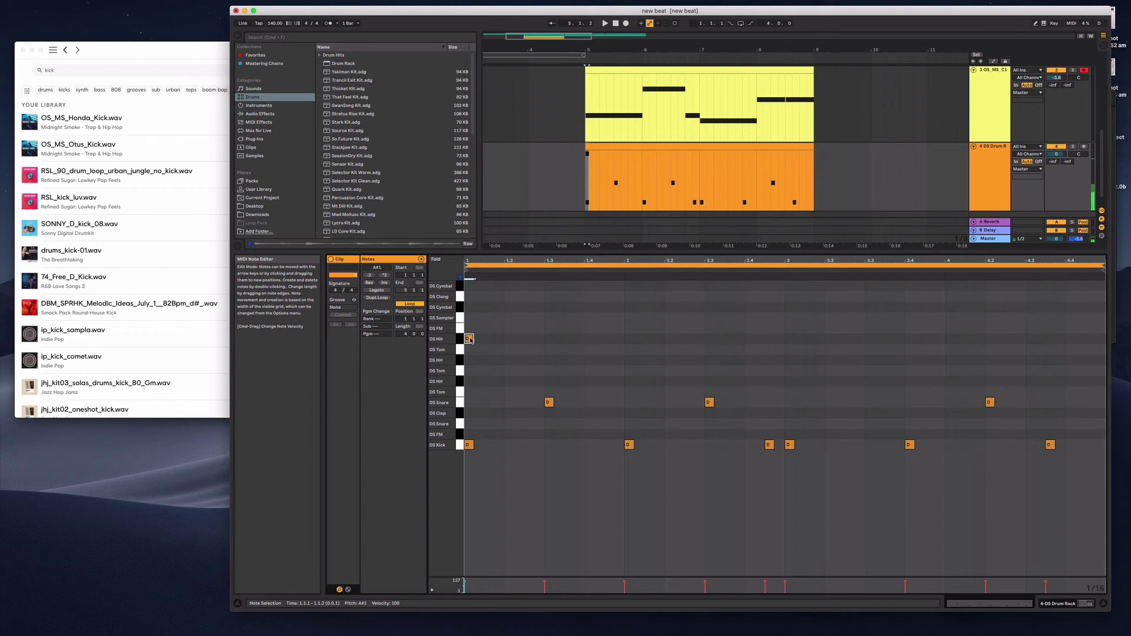
double_click(478, 339)
double_click(489, 339)
double_click(499, 339)
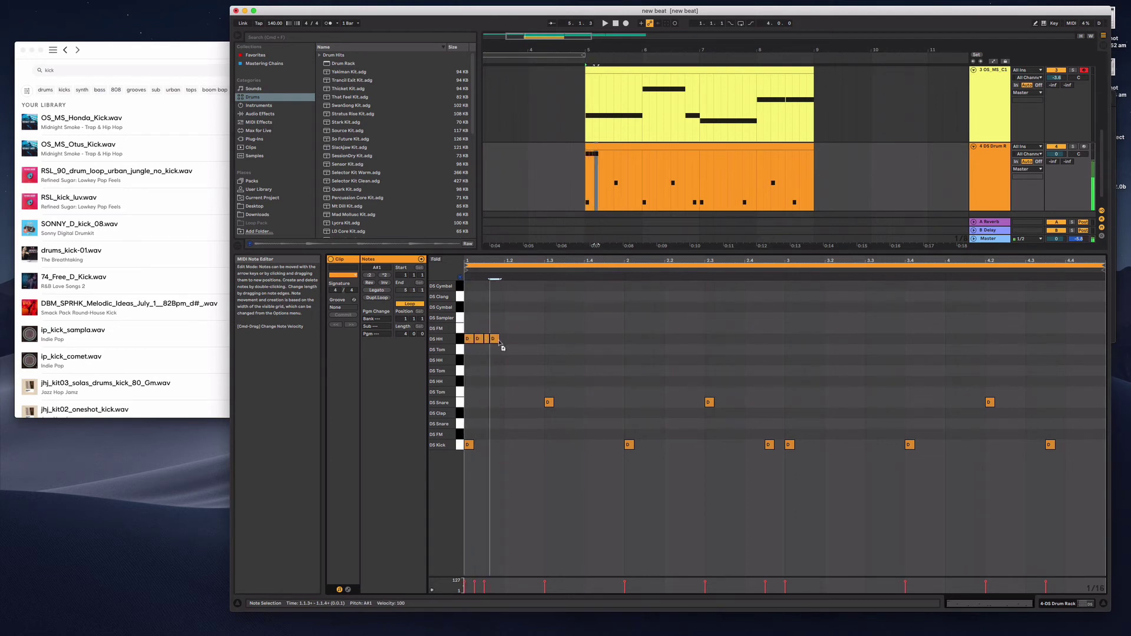
key("space")
key("space")
key("space")
key("space")
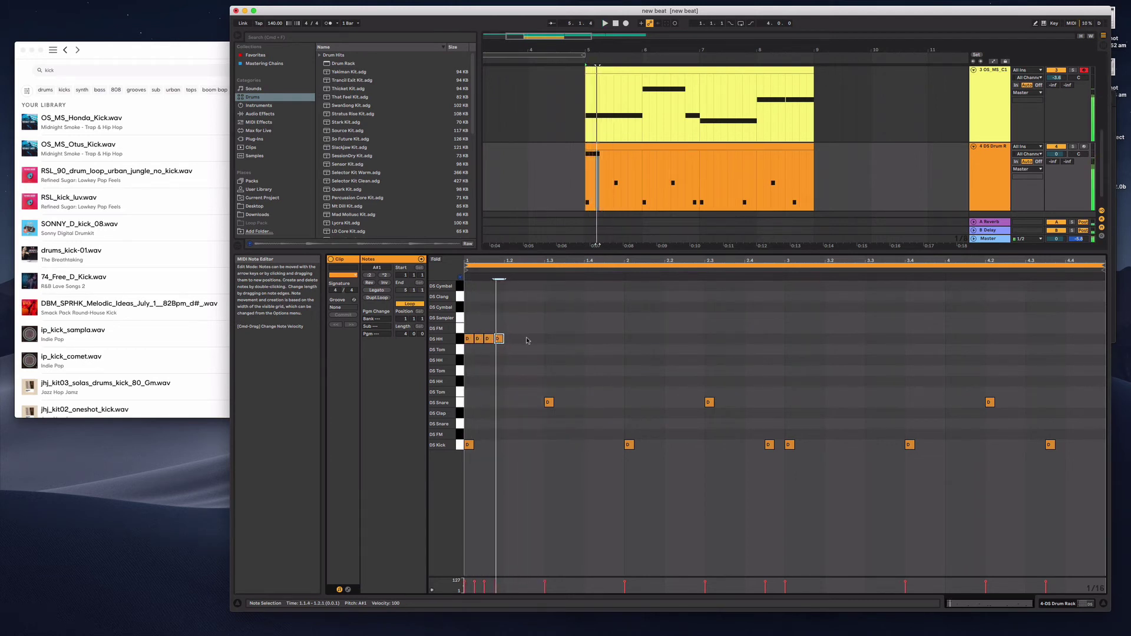
left_click_drag(526, 337, 468, 341)
key("Delete")
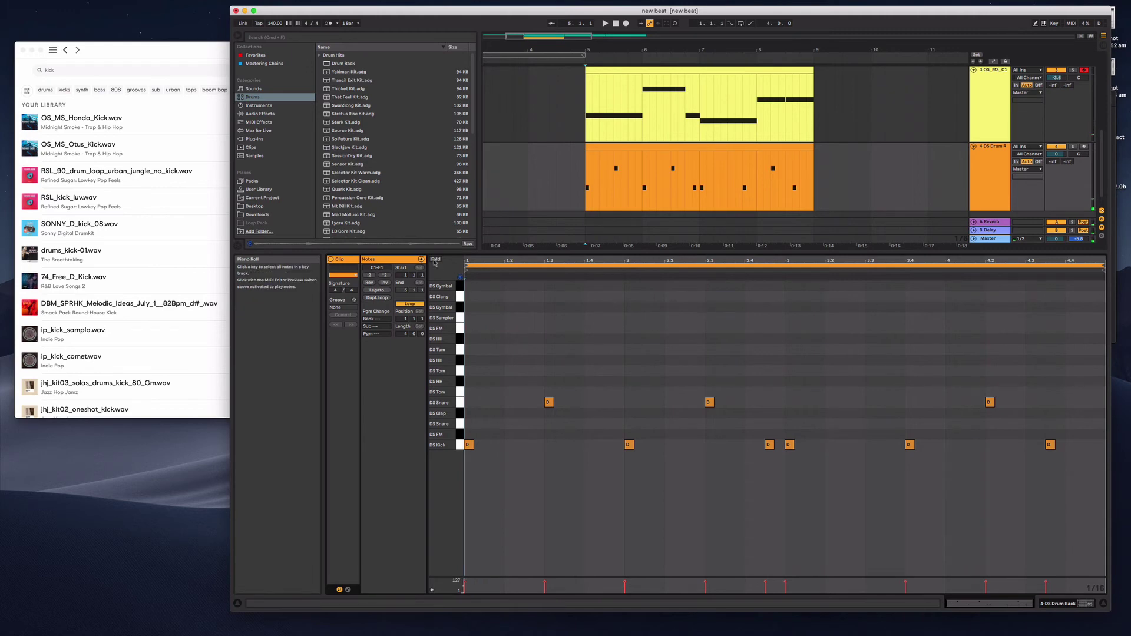
Step: Show the drum track's DS Drum Rack, audition its pads, and select the DS HH pad's instrument
double_click(987, 183)
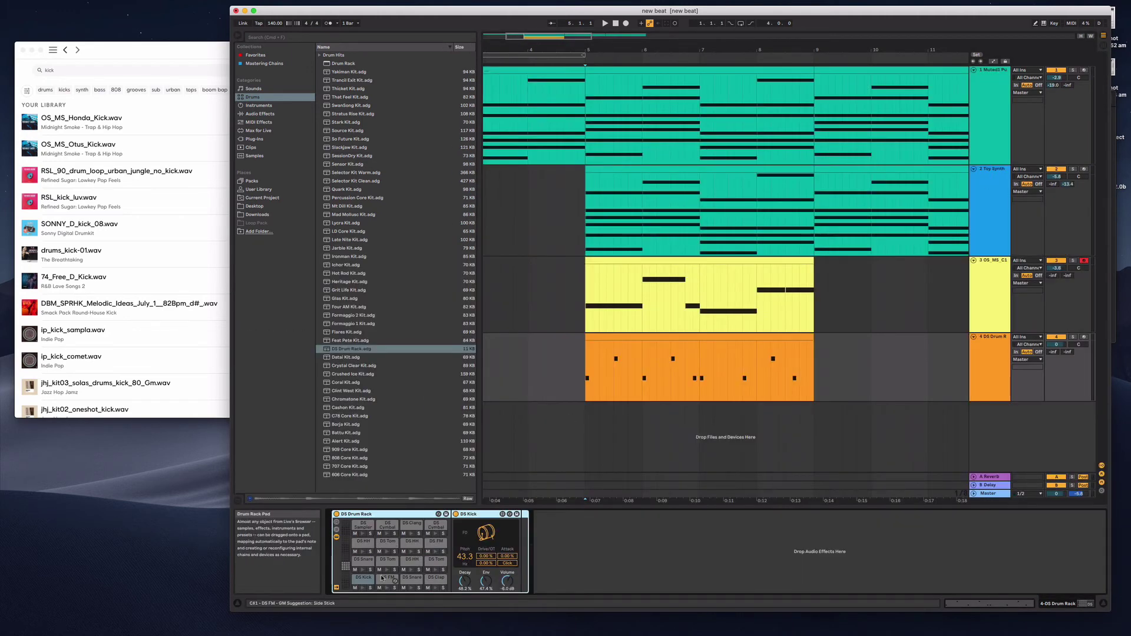
left_click(408, 545)
left_click(482, 517)
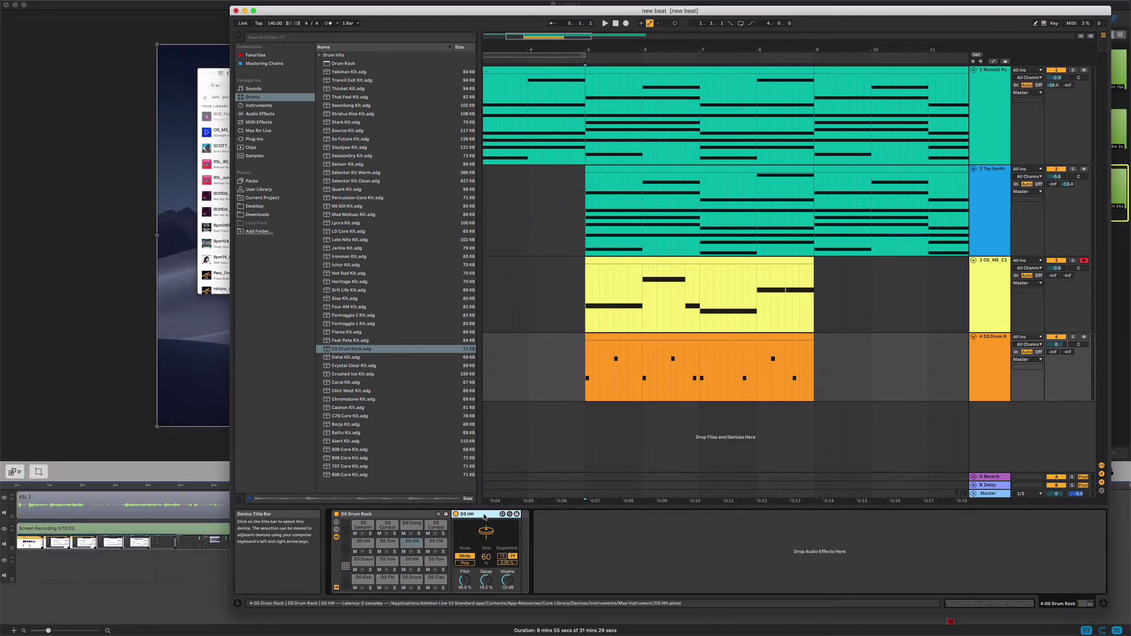
Step: Remove the DS HH instrument from its pad and replace it with OS_MS_Innocent_Hat.wav from the sample library app, found by searching "hat"
key("Delete")
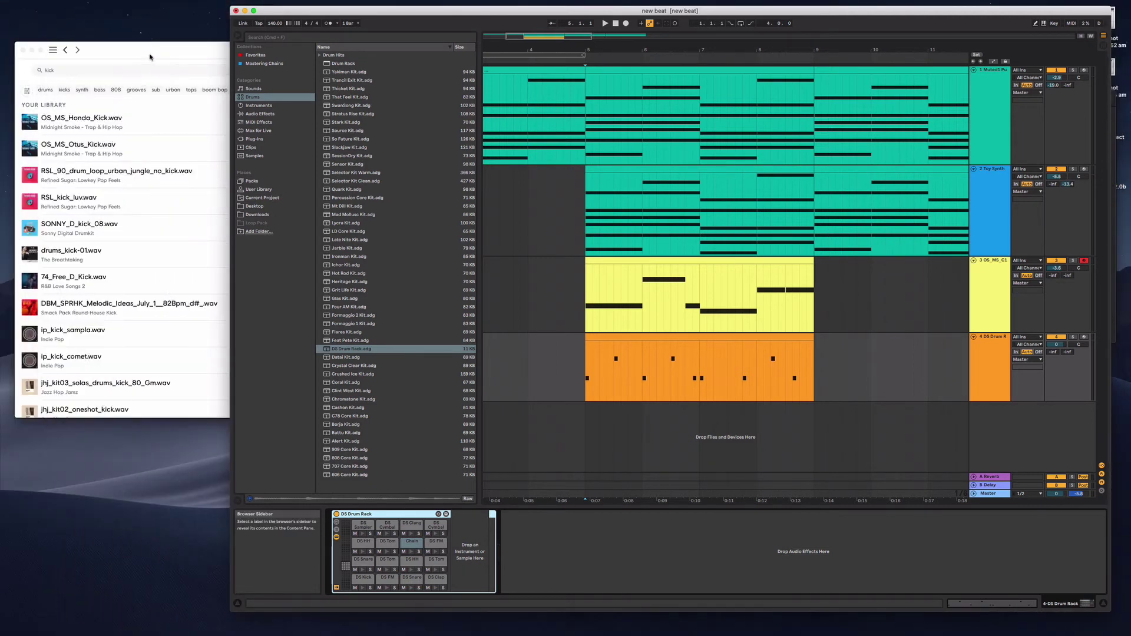
left_click(150, 58)
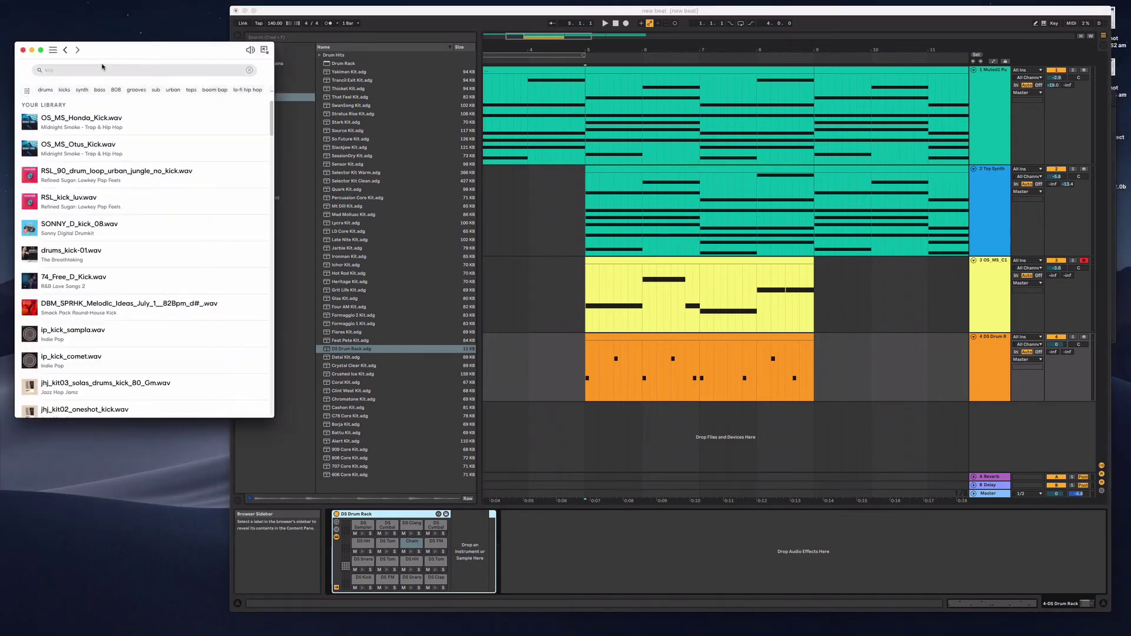
type("hat")
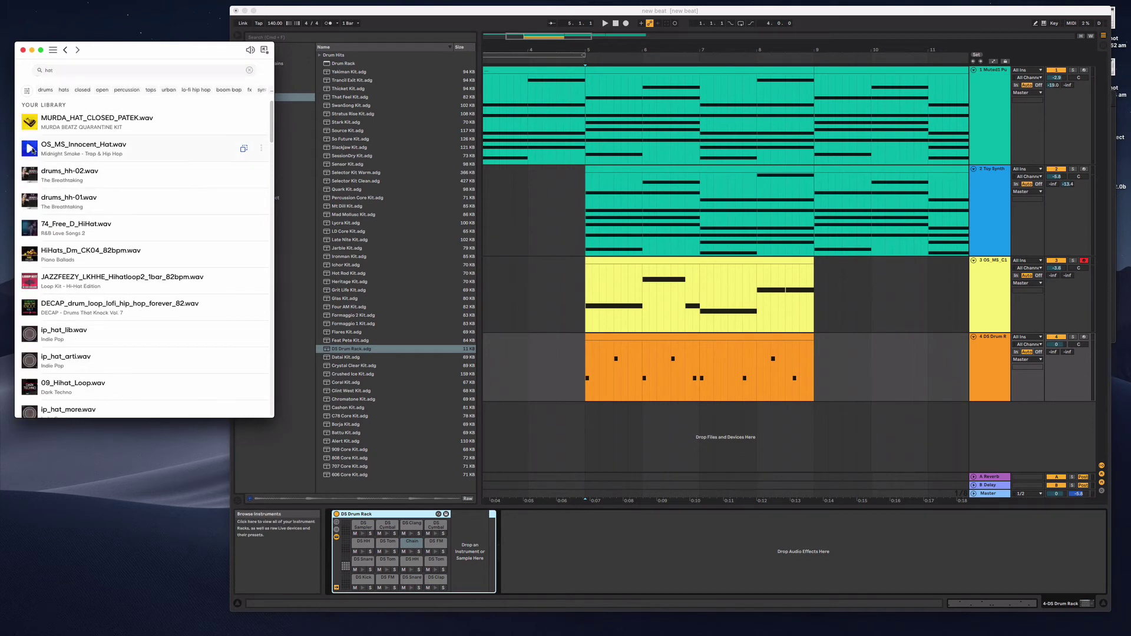
left_click_drag(145, 146, 479, 577)
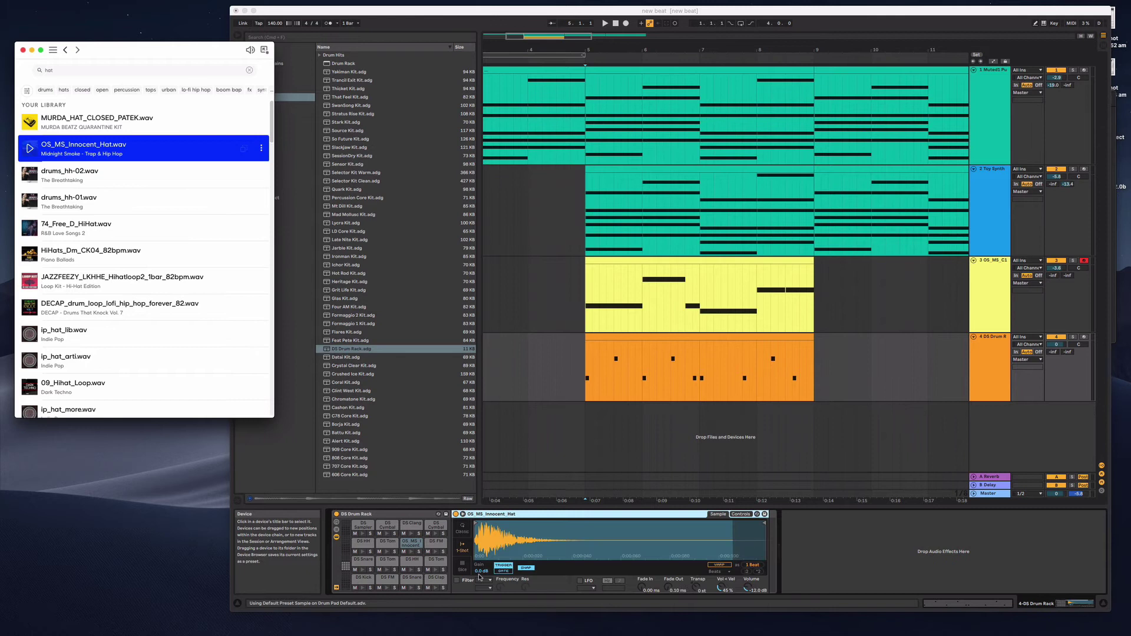
left_click(412, 546)
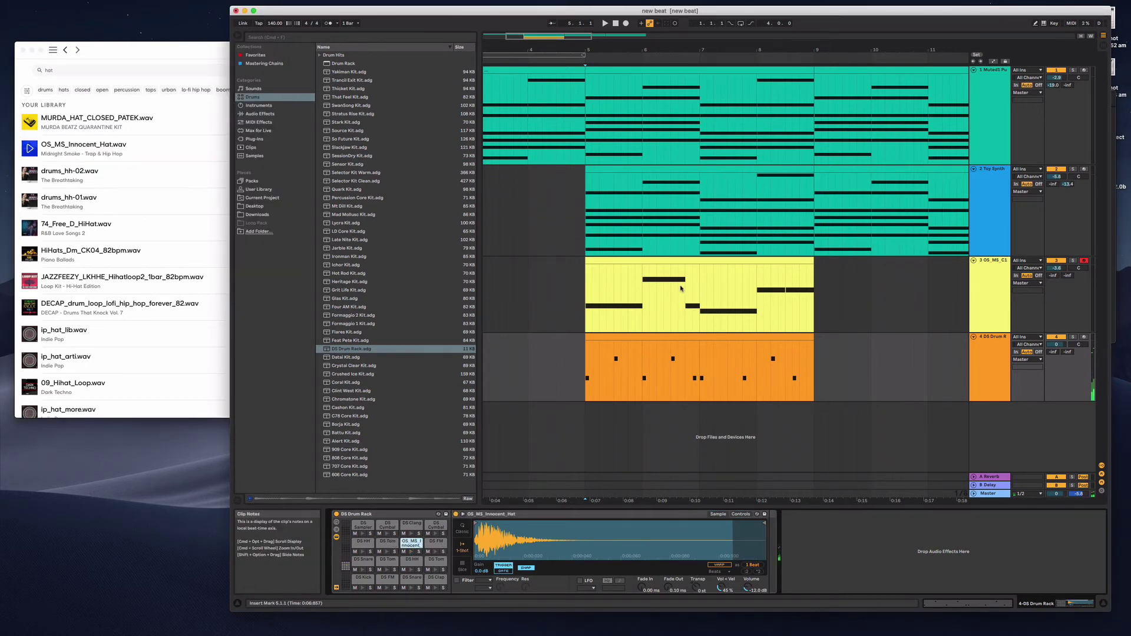
Step: Open the drum clip and add OS_MS_Innocent_Hat hits at 1.1.1, 1.2, 1.3 and 1.4, checking by playback
double_click(613, 346)
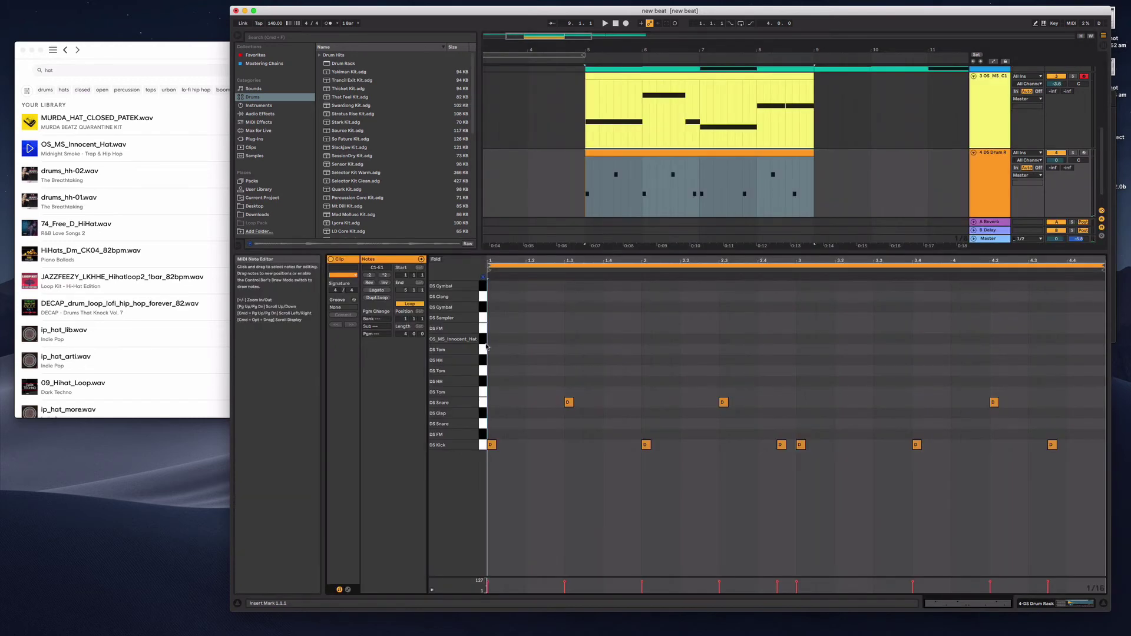
double_click(492, 340)
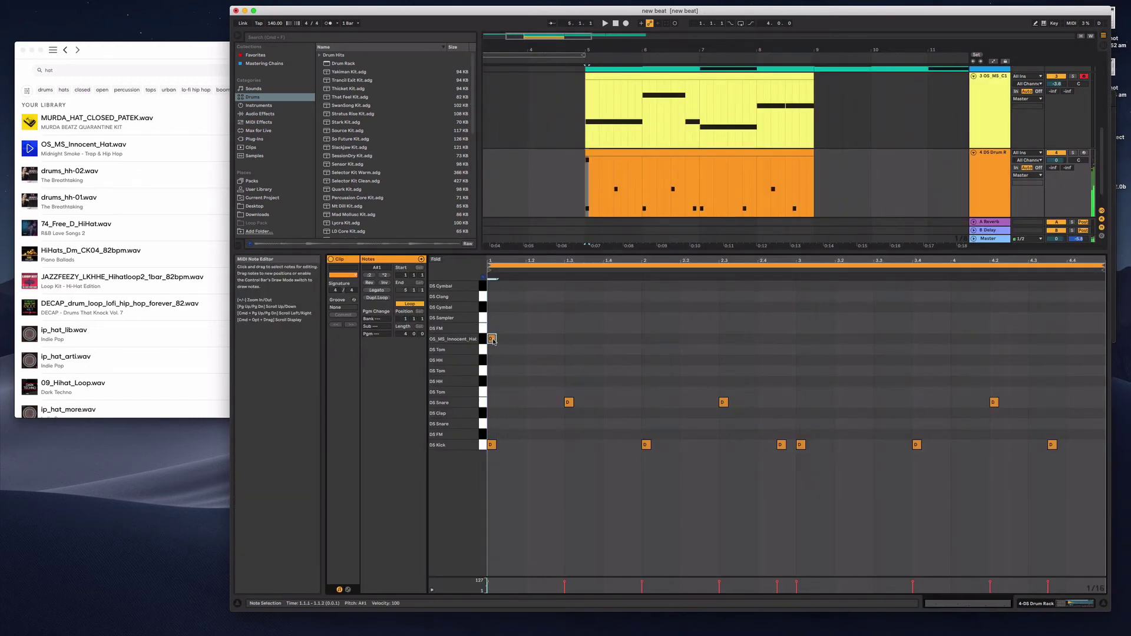
key("space")
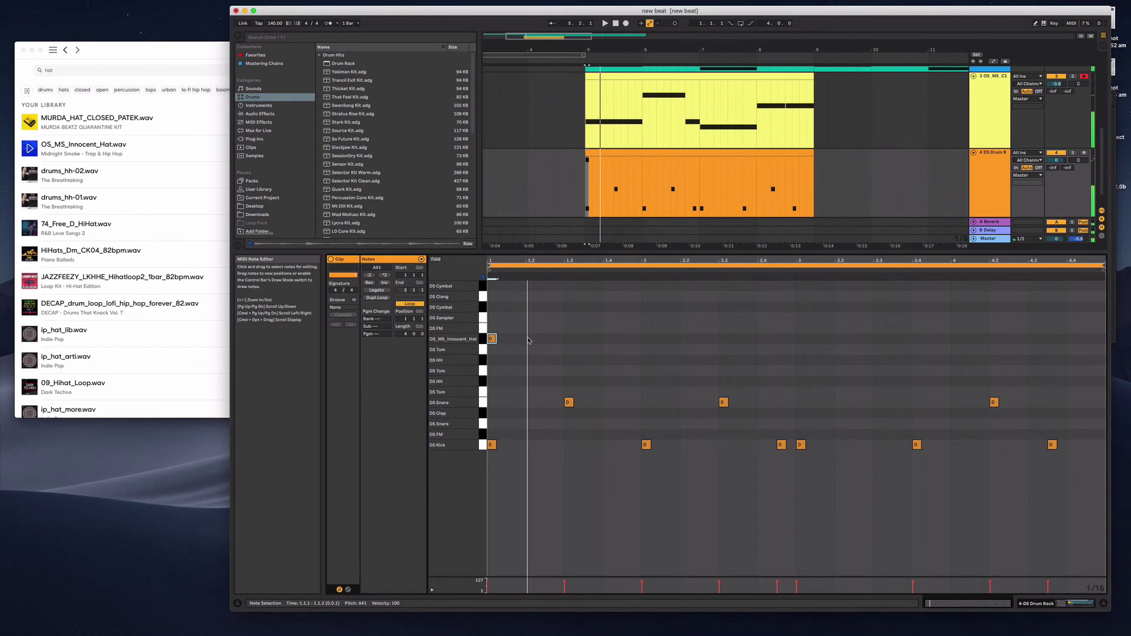
double_click(529, 340)
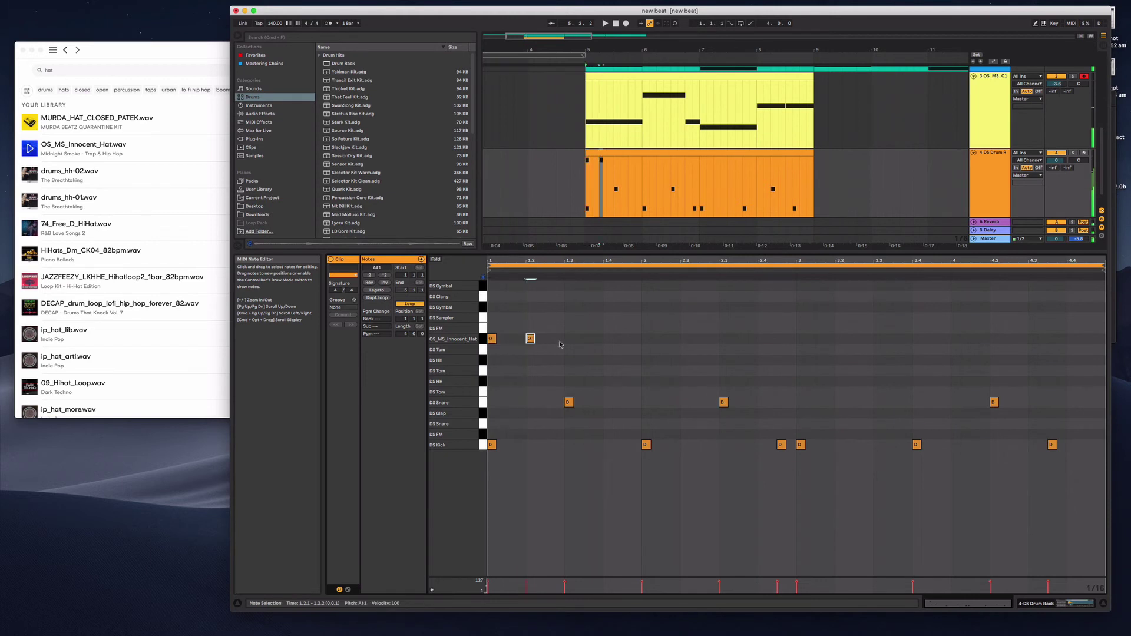
double_click(609, 341)
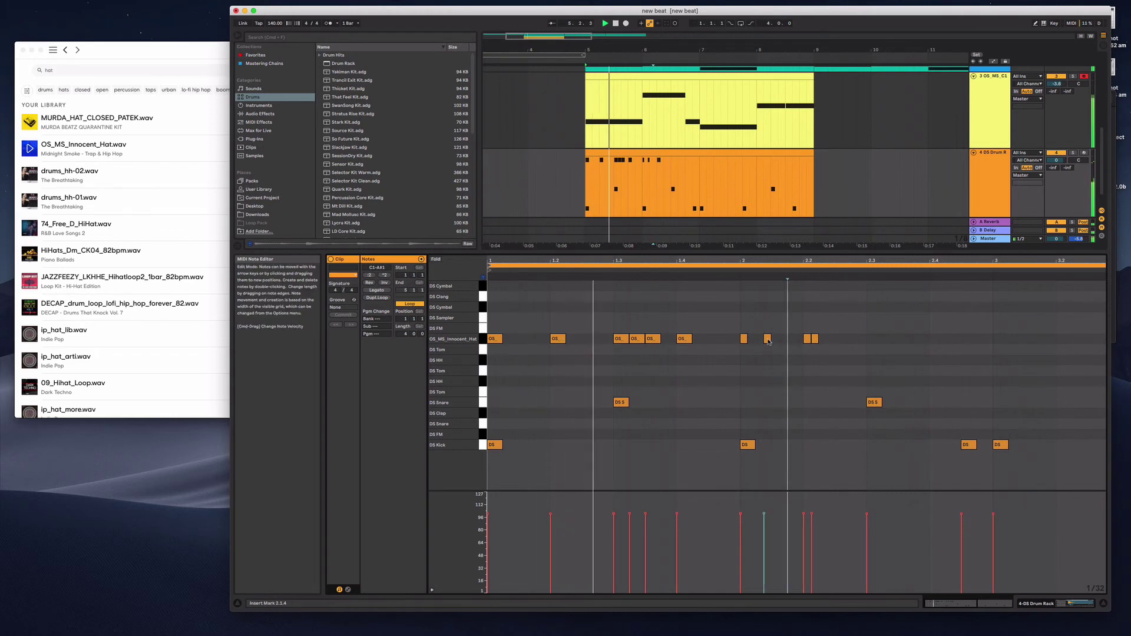
Step: Continue the OS_MS_Innocent_Hat pattern with hits at 2.1.3 and 2.3 and a 1/32-note double at 2.2.3, filling through bar 4
double_click(775, 339)
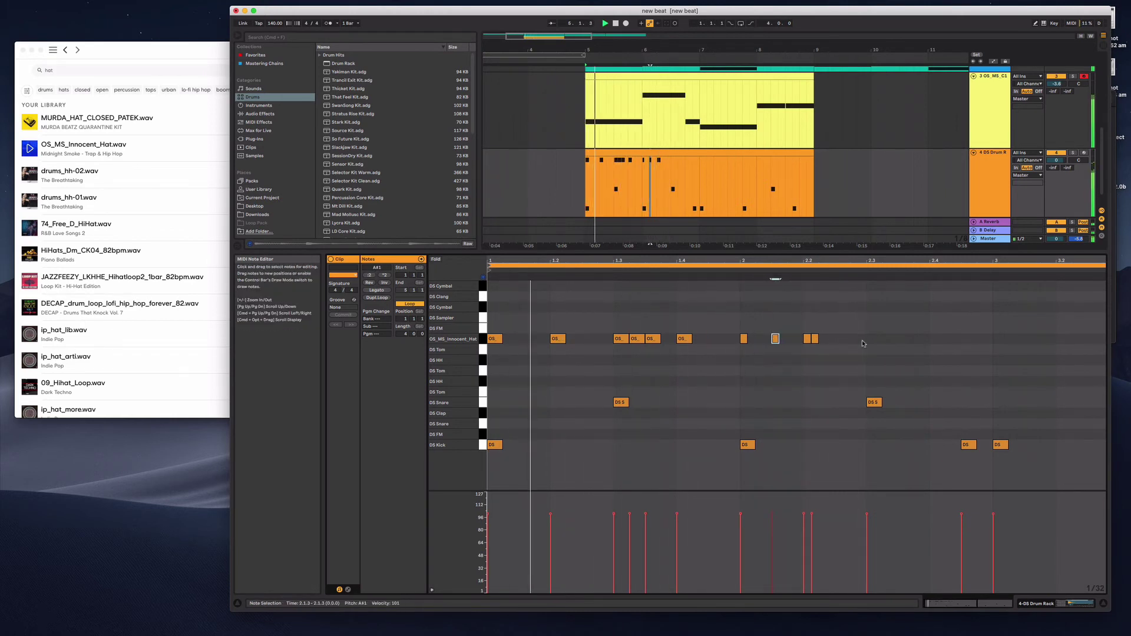
double_click(838, 340)
double_click(845, 339)
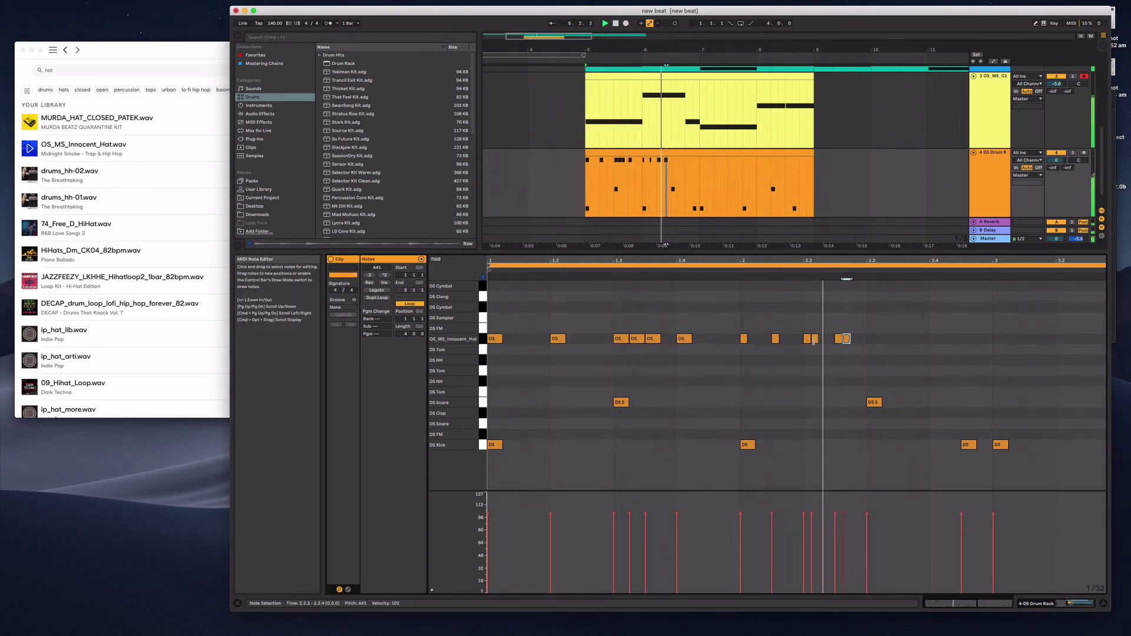
double_click(870, 339)
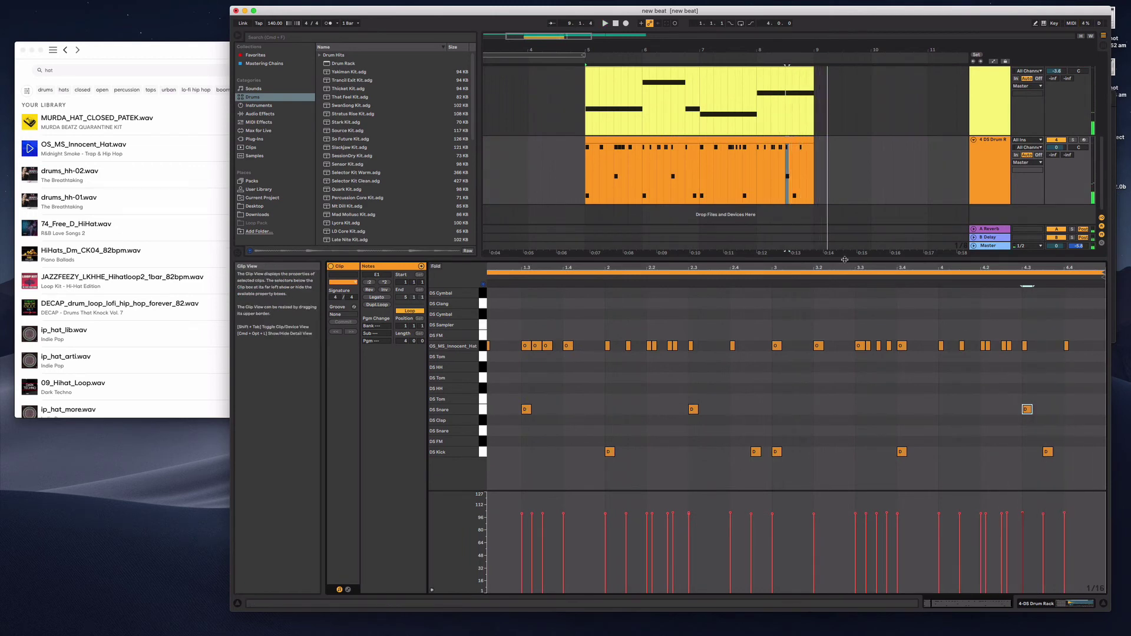
Step: Move the 808 and drum clips to start at bar 9, and duplicate the Muted1 chord track
left_click_drag(844, 259, 844, 482)
left_click_drag(748, 50, 656, 16)
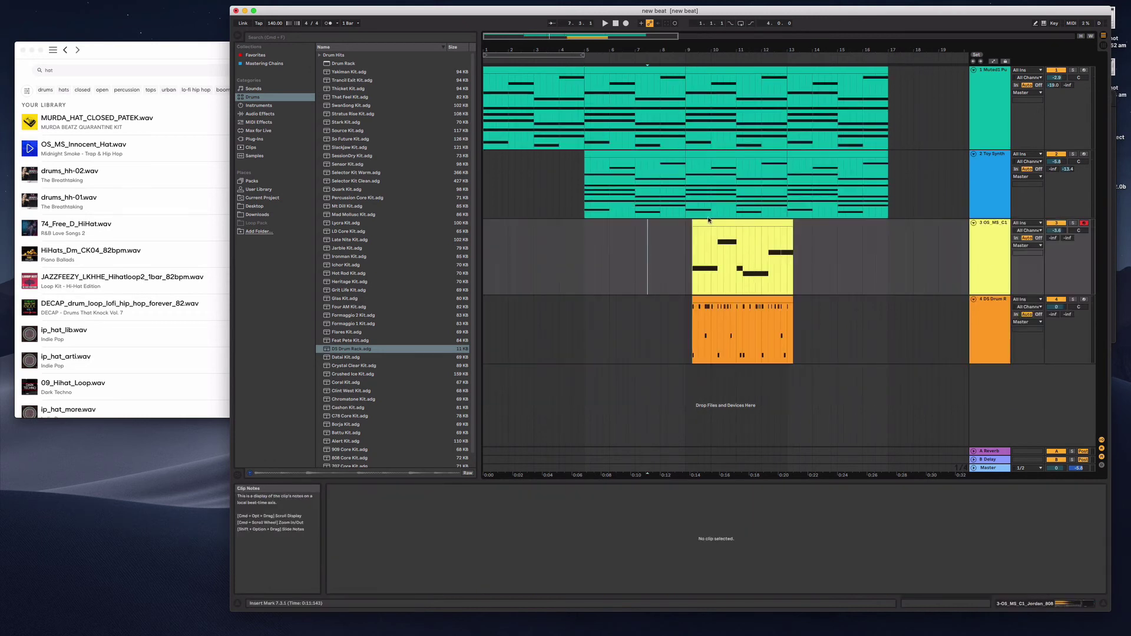
left_click(717, 222)
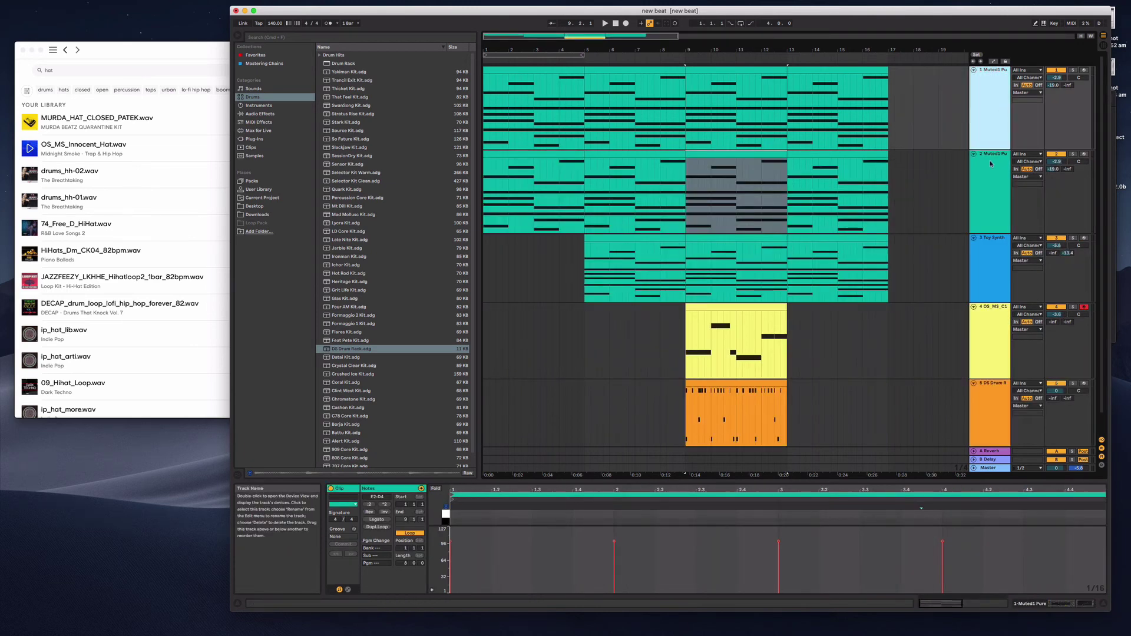
left_click(988, 192)
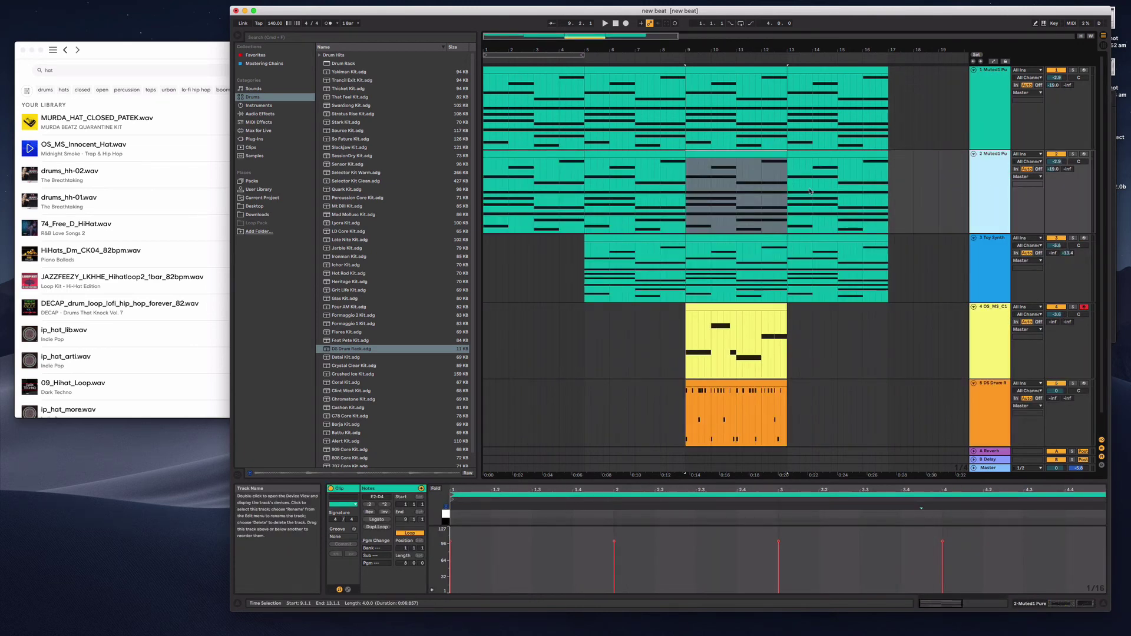
Step: Audition Analog's Pad presets and load Muted1 Noise Orchestral Pad.adv onto the duplicated chord track
left_click(276, 106)
scroll(365, 105, "up", 5)
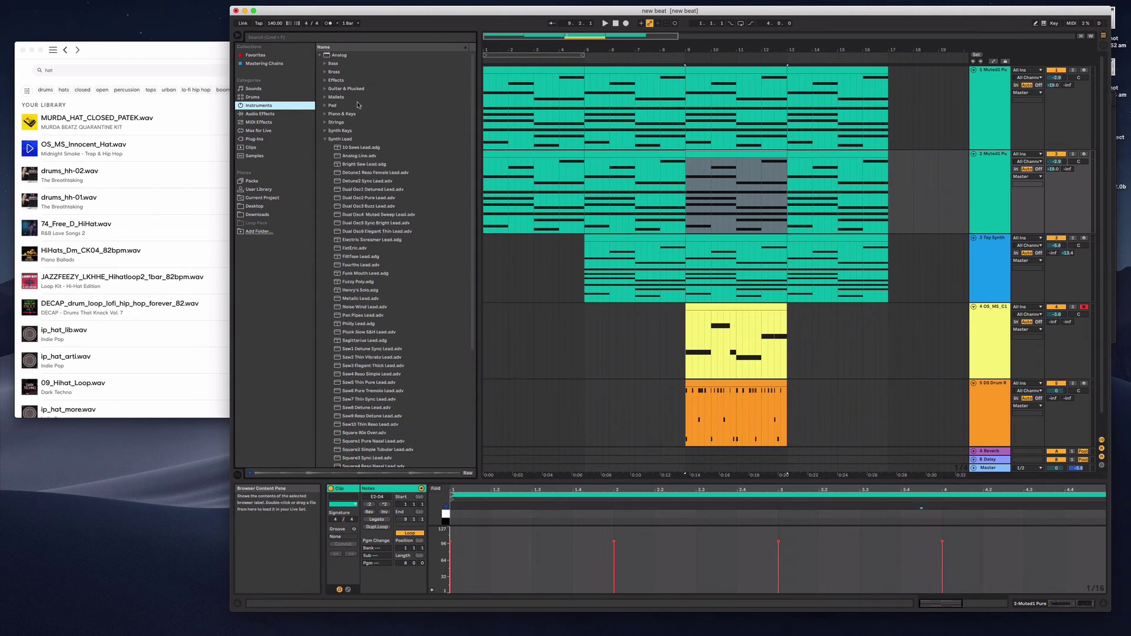
left_click(325, 139)
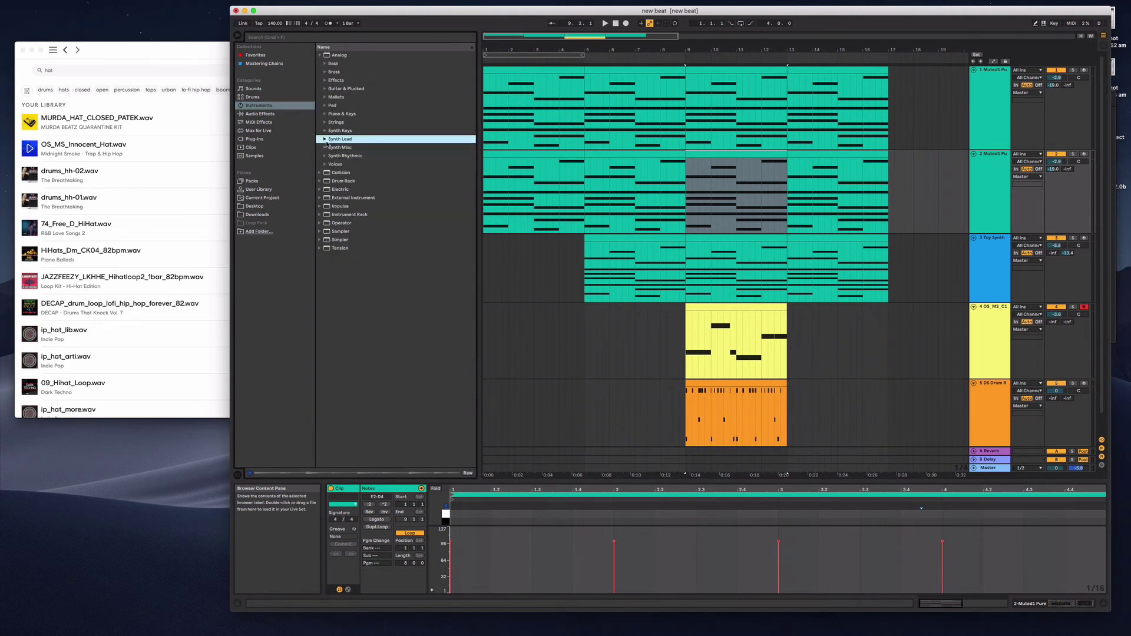
left_click(325, 106)
left_click(366, 157)
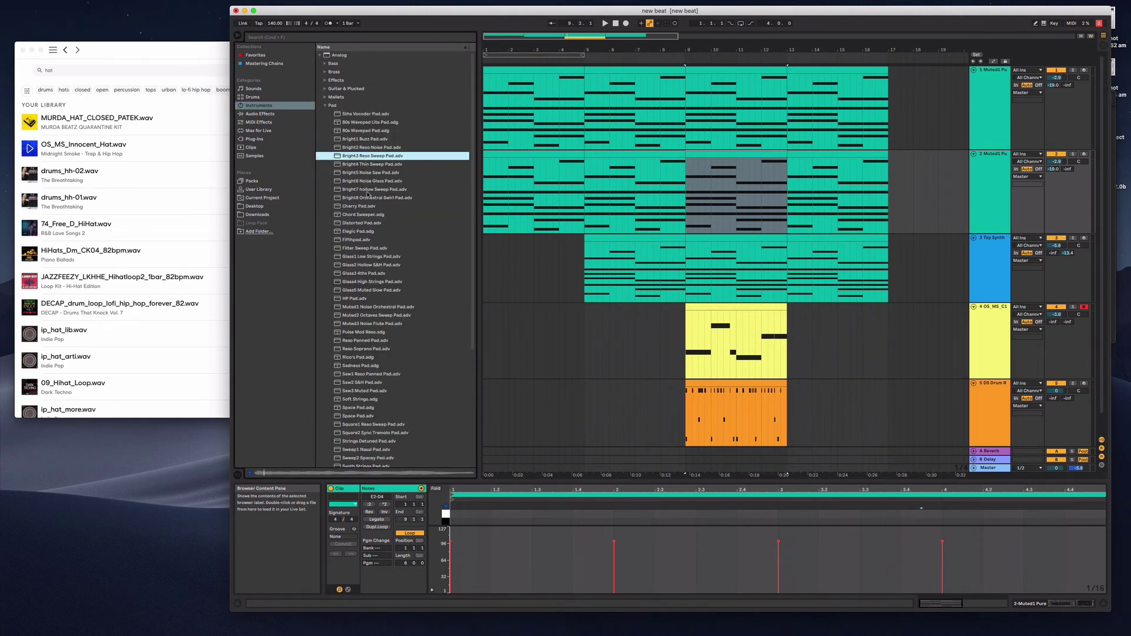
left_click(365, 197)
left_click(366, 307)
left_click(366, 340)
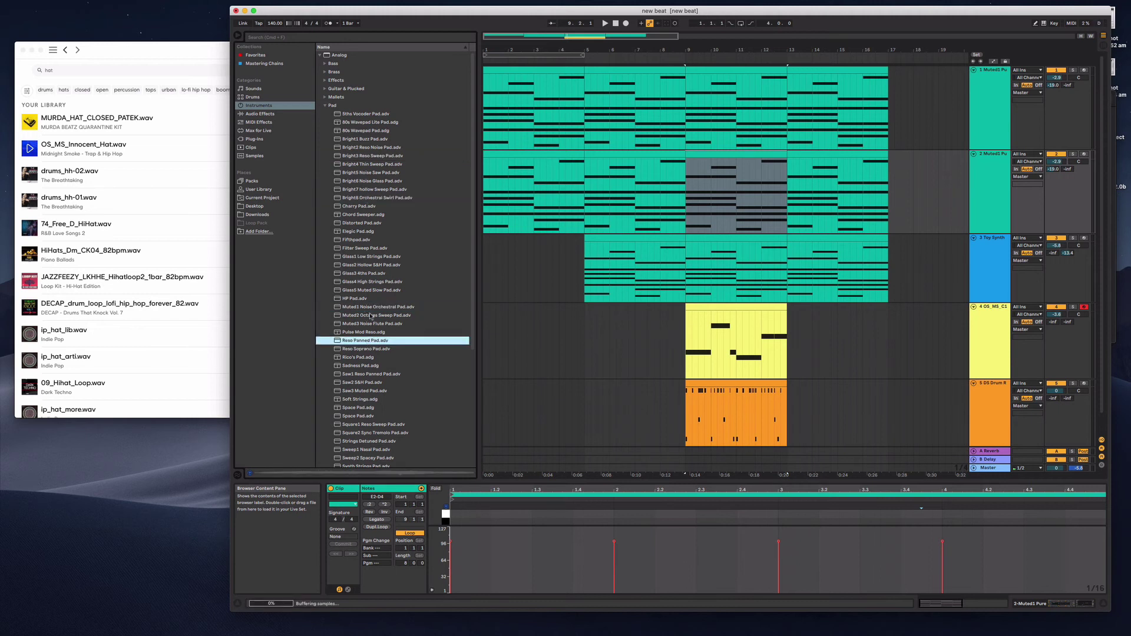
left_click(367, 307)
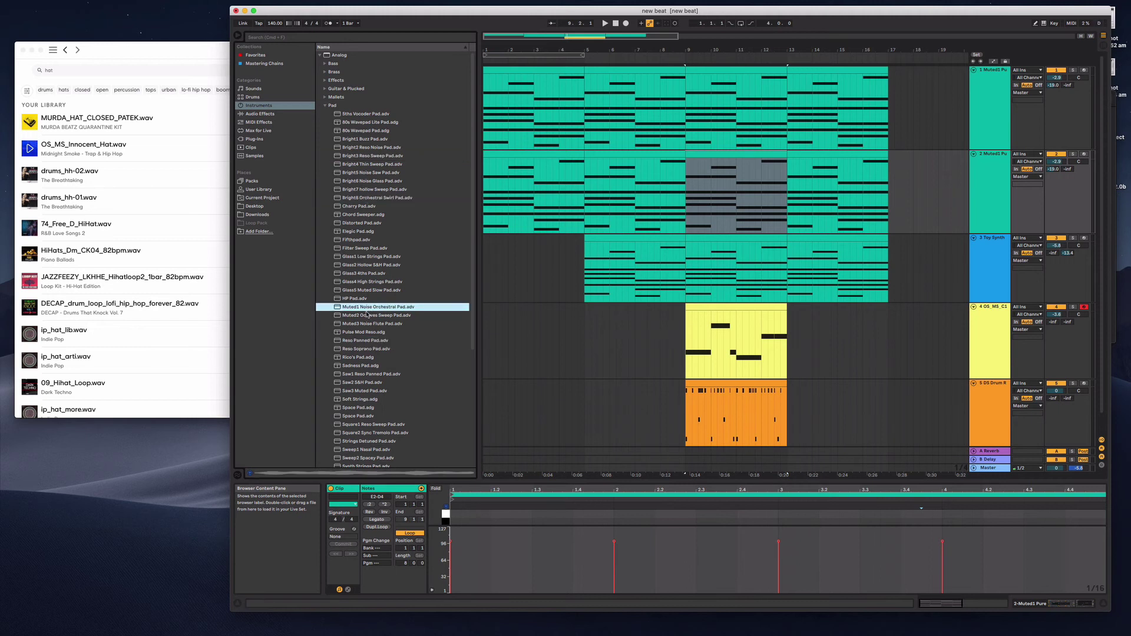
left_click(989, 194)
Step: Solo both chord tracks, play them from bar 1, and narrow the solo to the Muted1 Noise Orchestral Pad track
left_click(1072, 154)
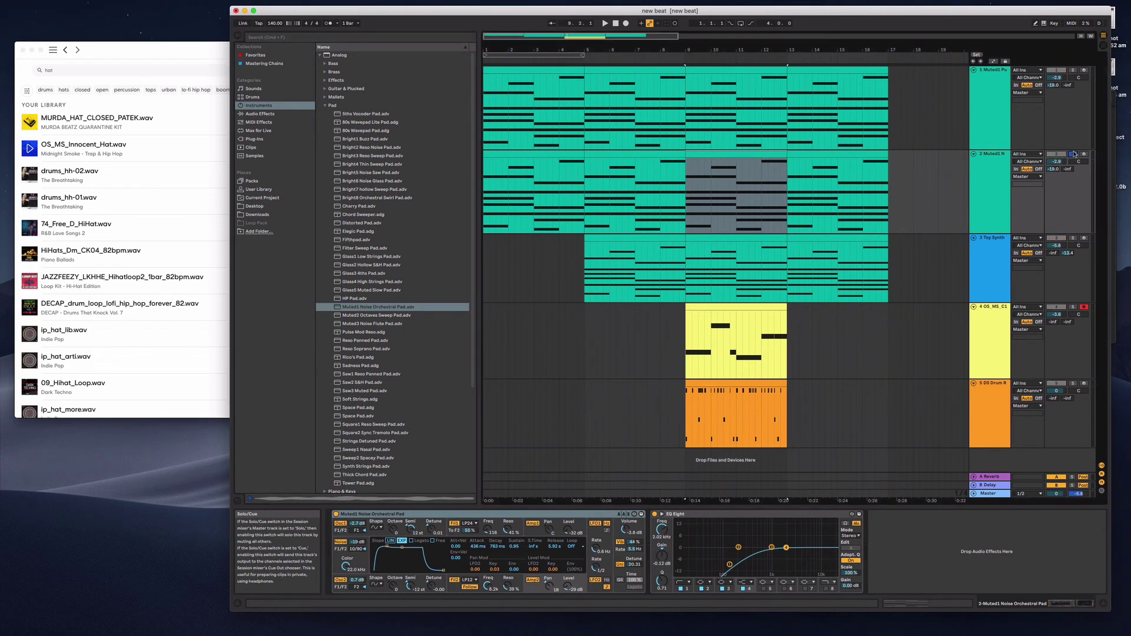
left_click(1072, 70, "super")
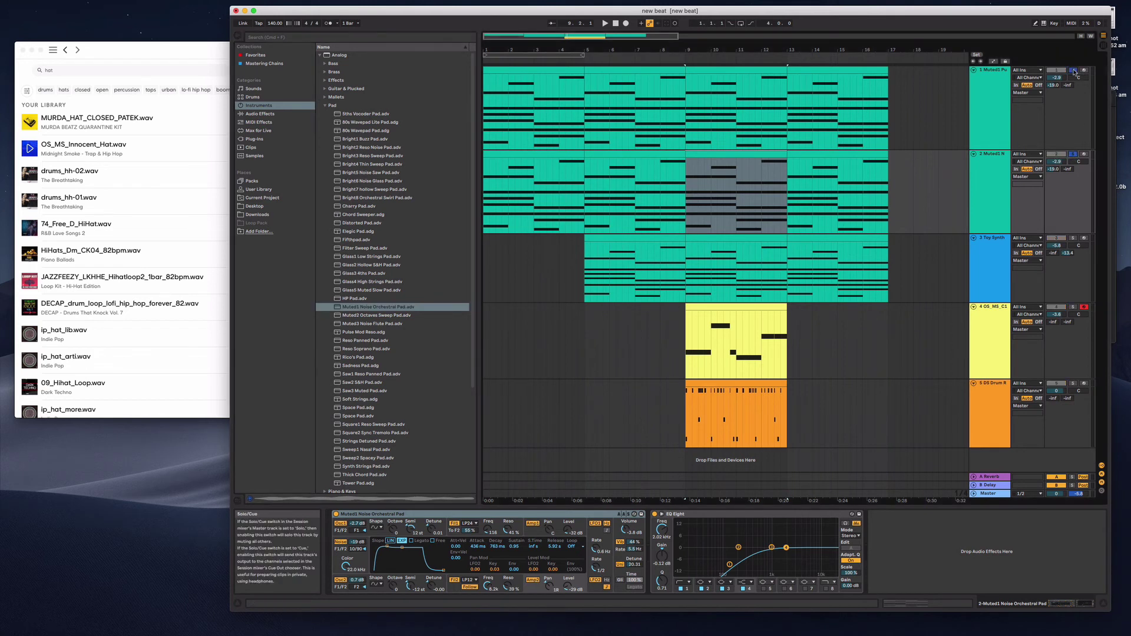
left_click(484, 200)
key("space")
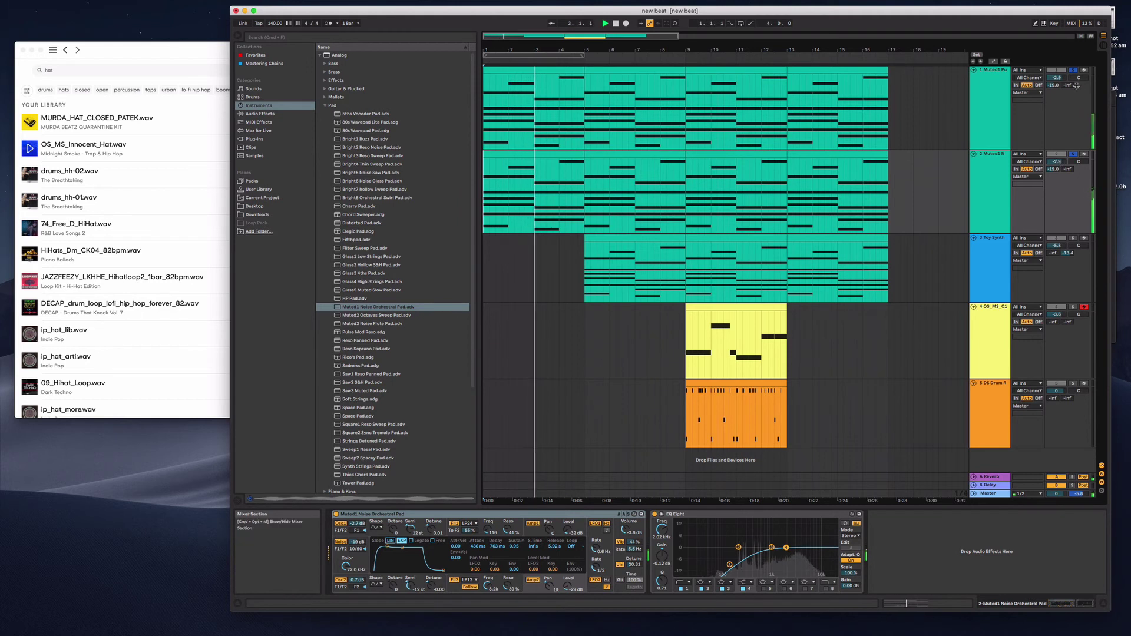
left_click(1073, 154)
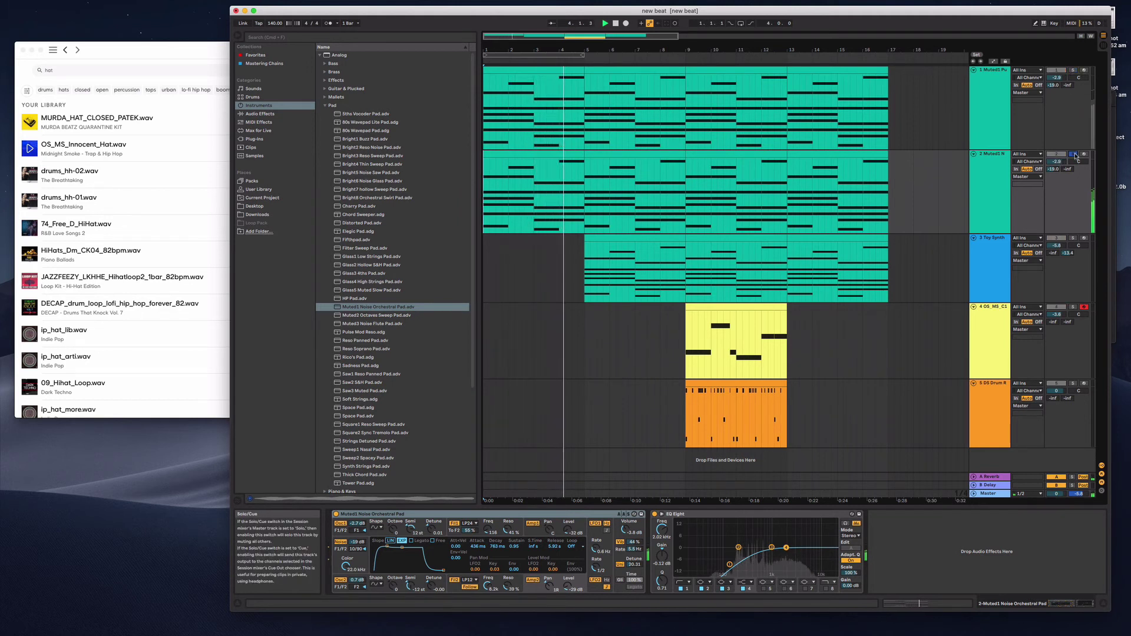
Step: Lower the orchestral pad track's volume, add a high cut around 1 kHz with EQ Eight's band 8 during playback, and stop
left_click_drag(1056, 162, 1055, 188)
left_click(987, 177)
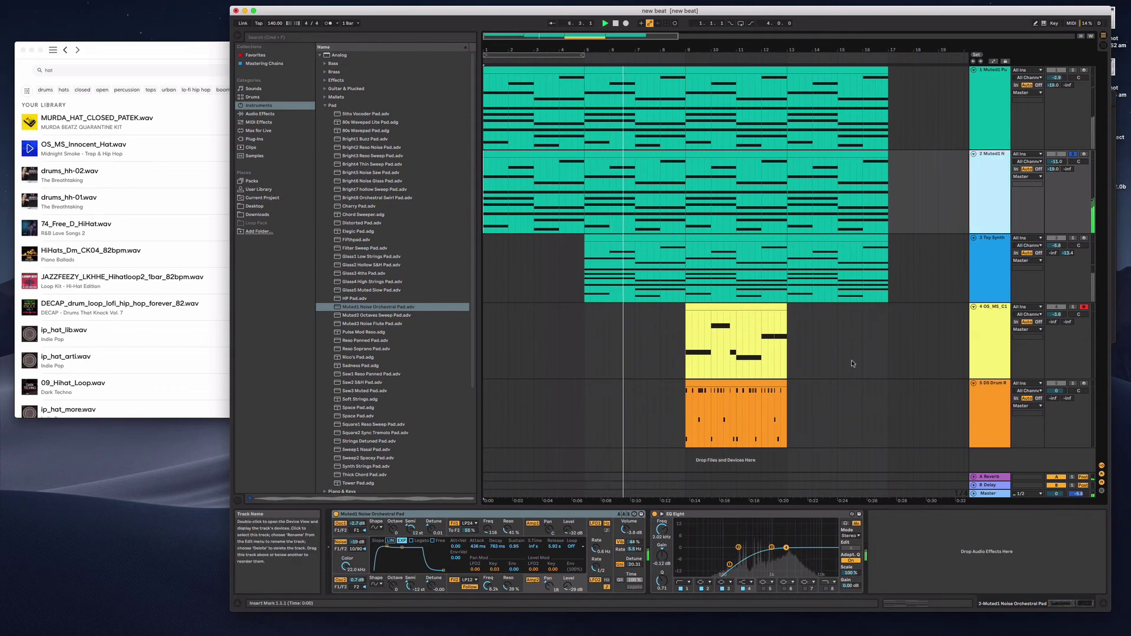
left_click(827, 588)
left_click_drag(823, 548, 773, 549)
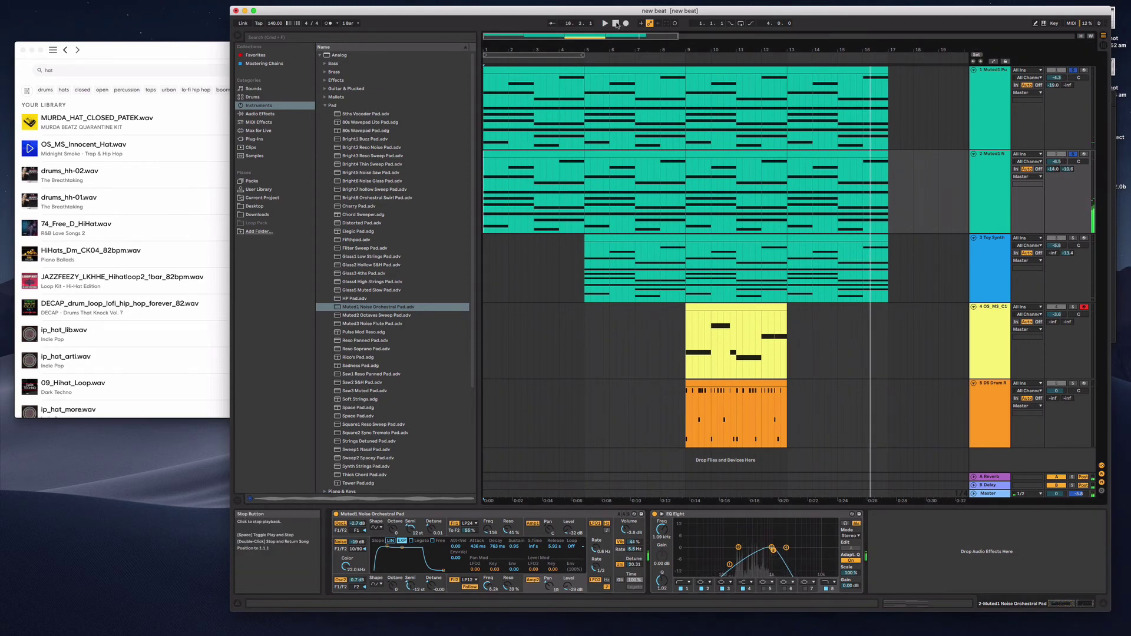
left_click(616, 24)
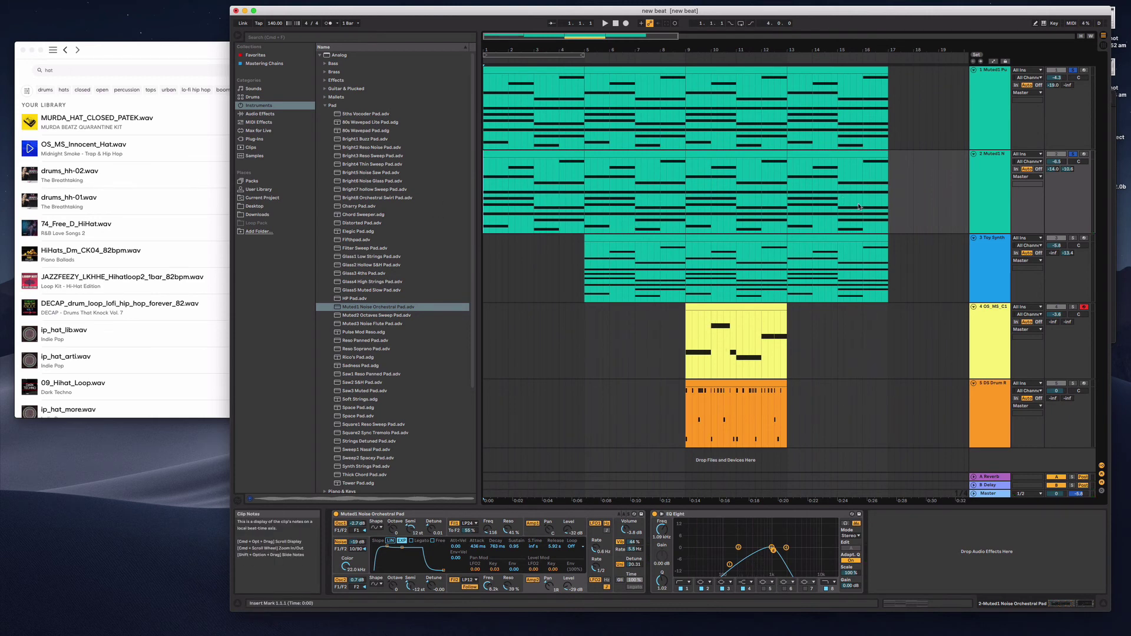
Step: Audition snares in the sample library app and load SONNY_D_snare_20.wav onto the emptied snare pad of DS Drum Rack
key("space")
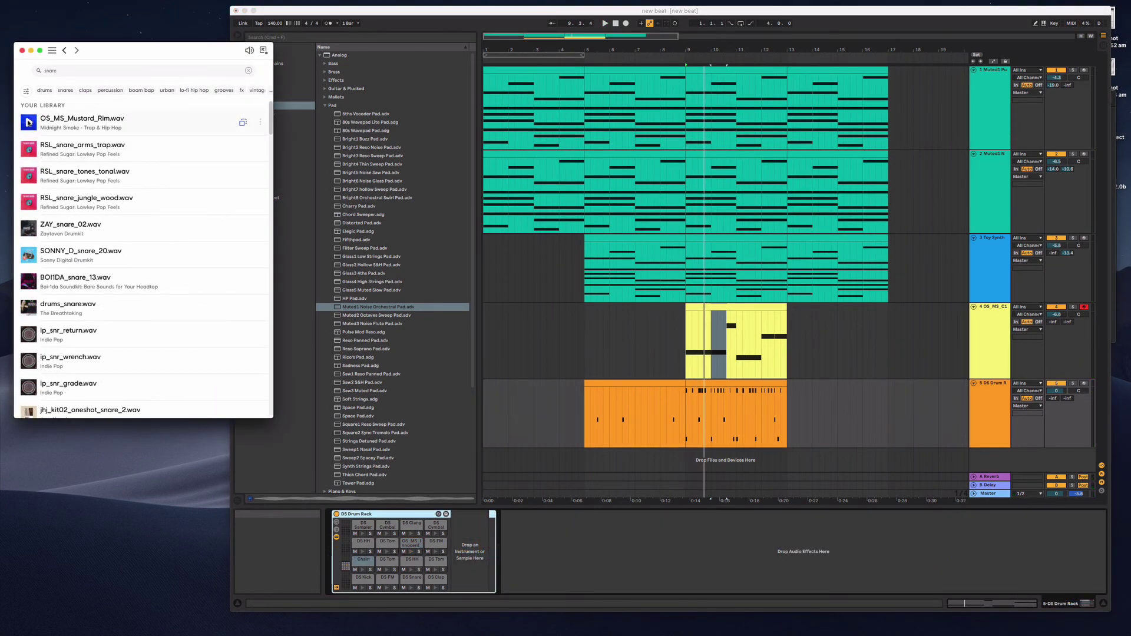
left_click(29, 175)
left_click(28, 202)
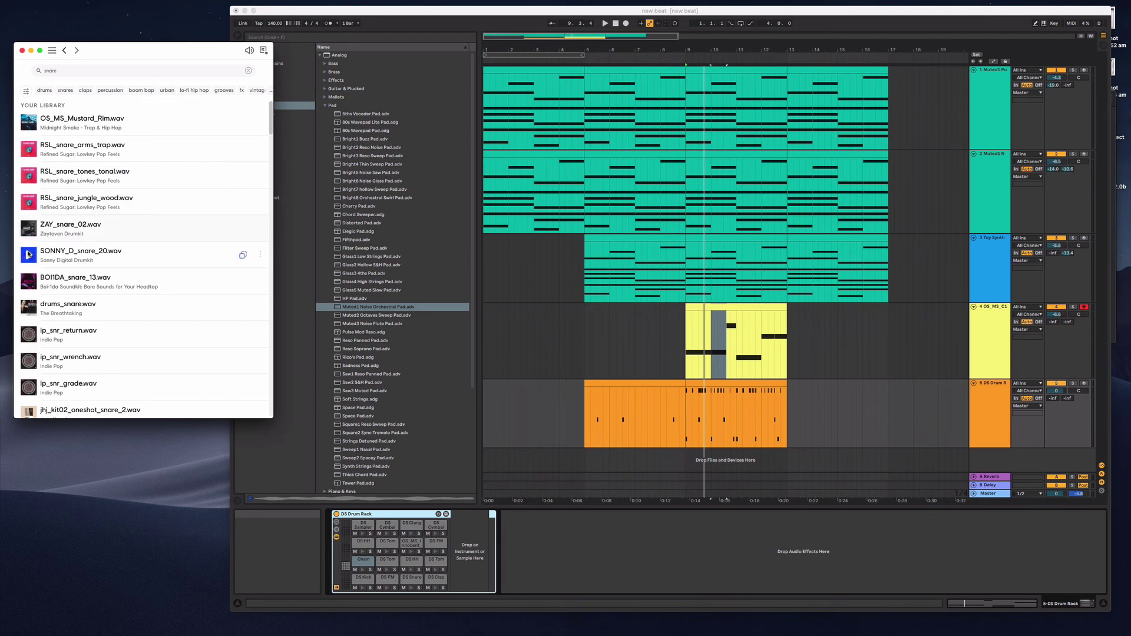
left_click_drag(29, 256, 494, 553)
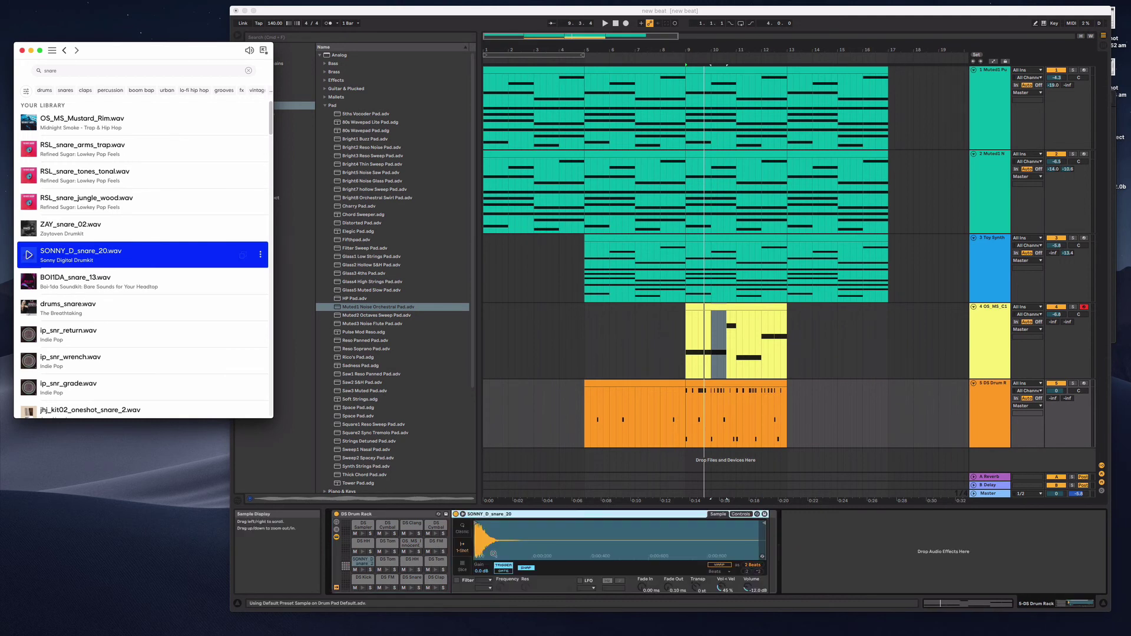
Step: Play the arrangement from bar 9 and slightly adjust the 808 track's volume while listening
left_click(591, 418)
left_click(686, 428)
key("space")
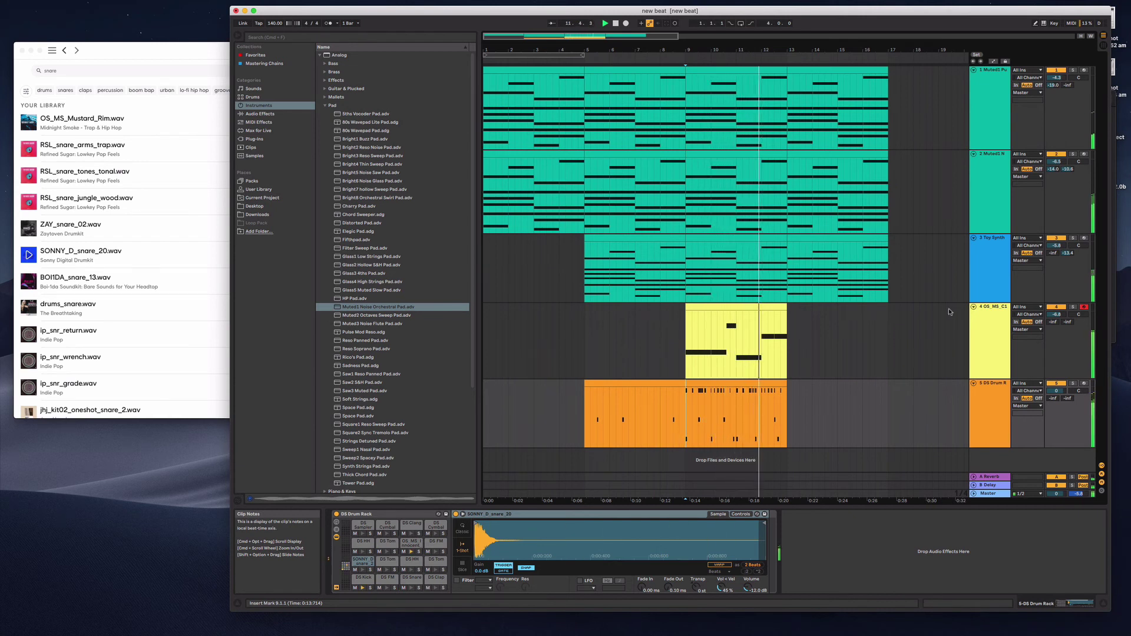
left_click_drag(1056, 314, 1056, 310)
key("space")
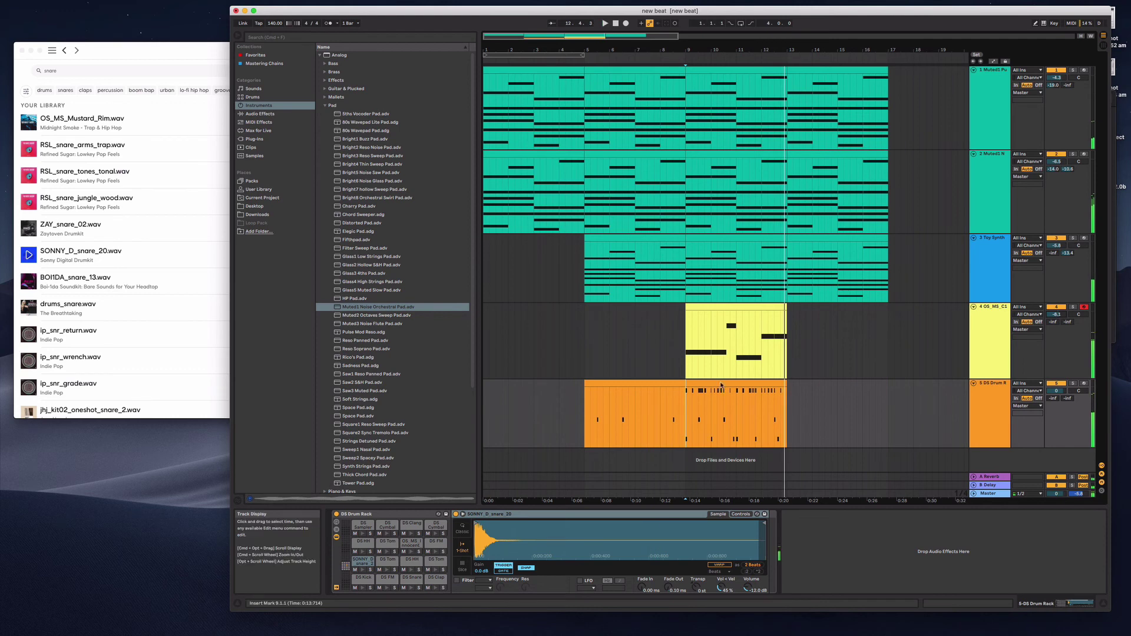
Step: Add a Compressor to the 808 track and sidechain it to the drum rack's DS Kick, Pre FX
left_click(719, 384)
left_click(748, 343)
left_click(978, 328)
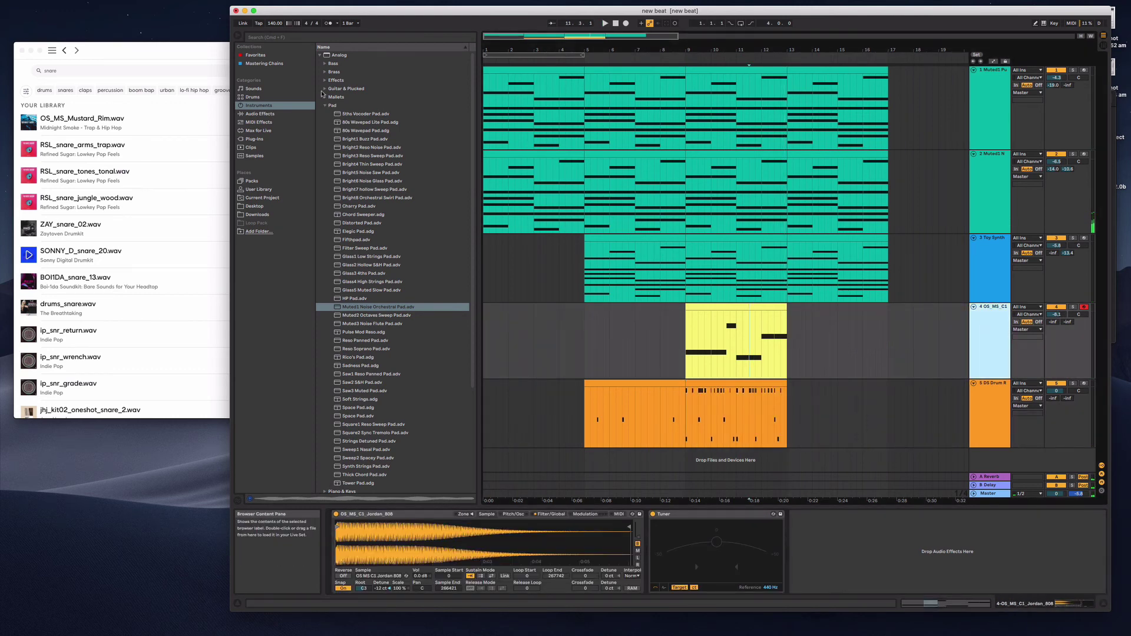
left_click(259, 113)
left_click(334, 122)
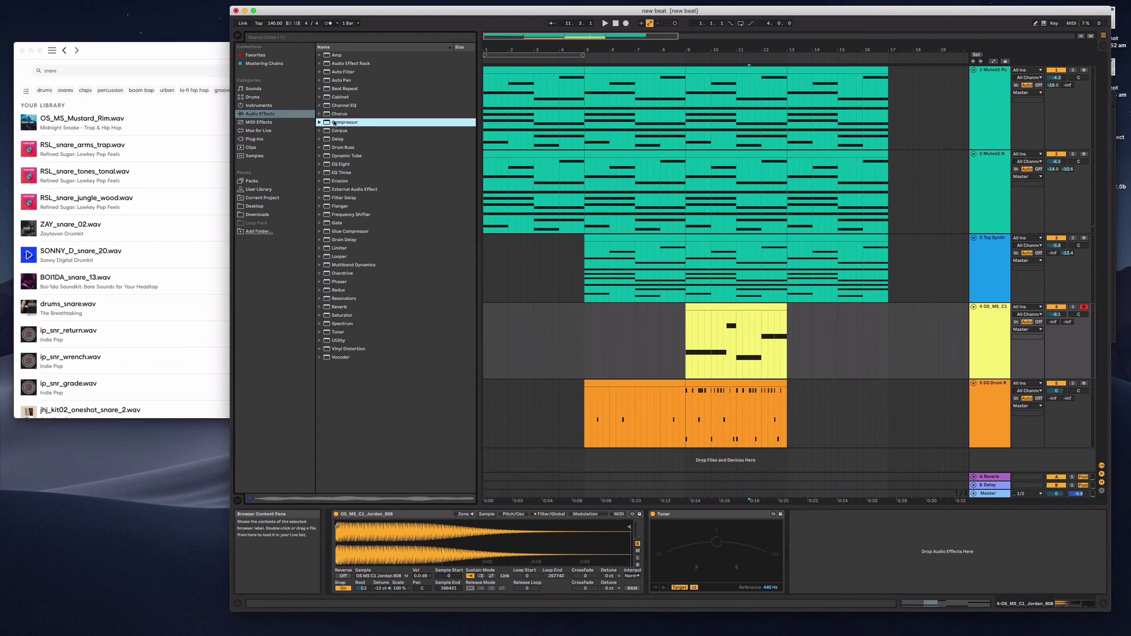
left_click_drag(334, 121, 1000, 354)
left_click(809, 542)
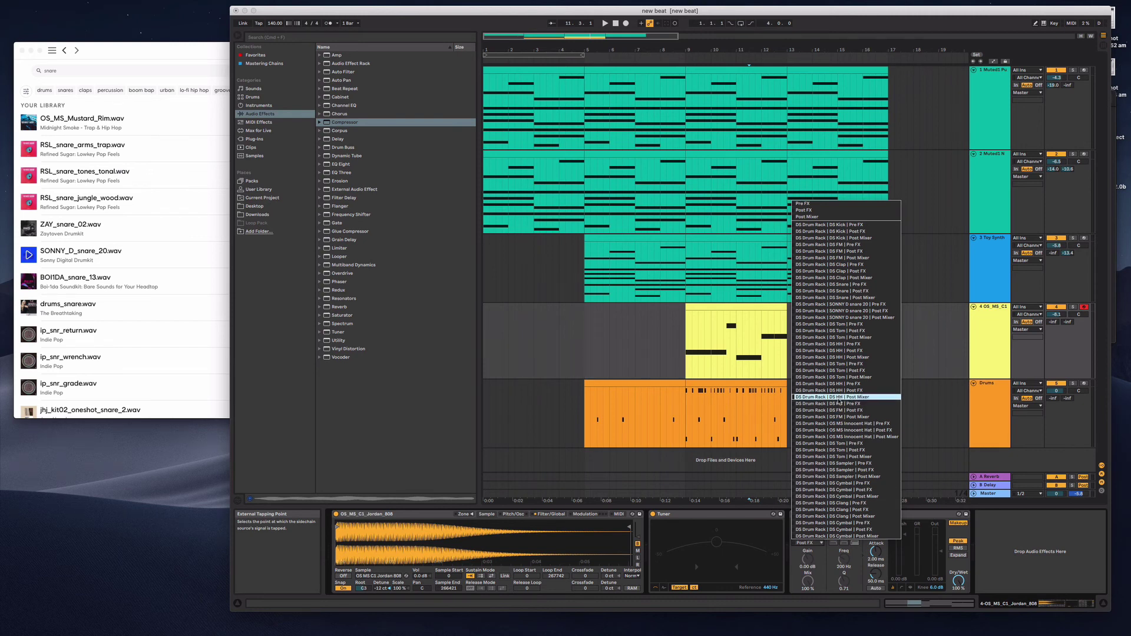
left_click(842, 225)
Step: Play the section from bar 9 while adjusting the 808 compressor's threshold, and stop playback
key("space")
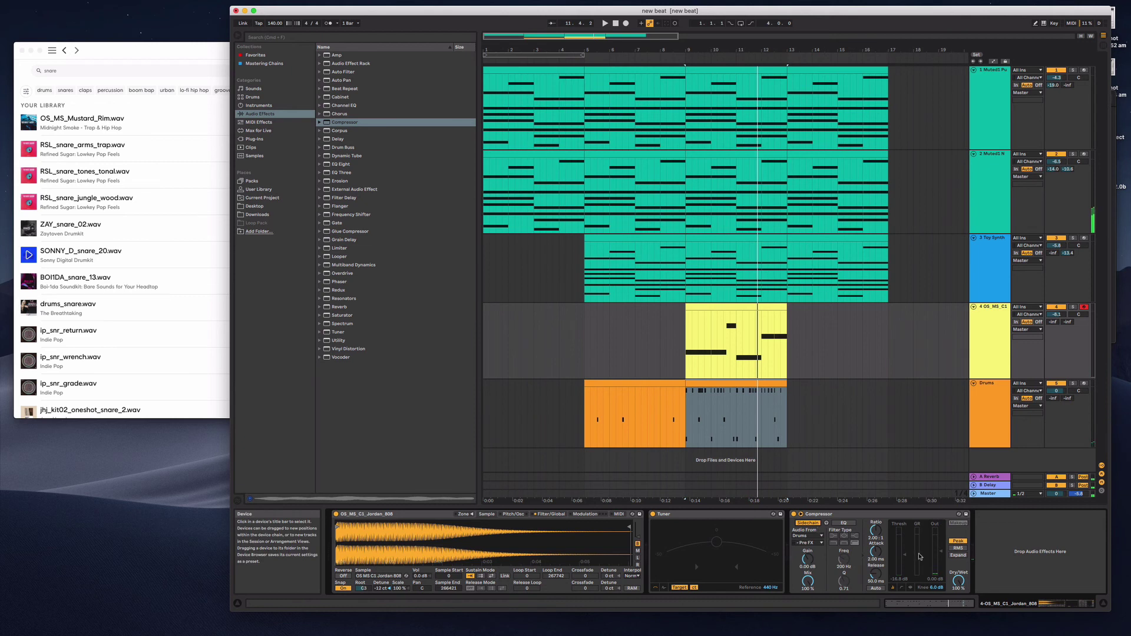
key("space")
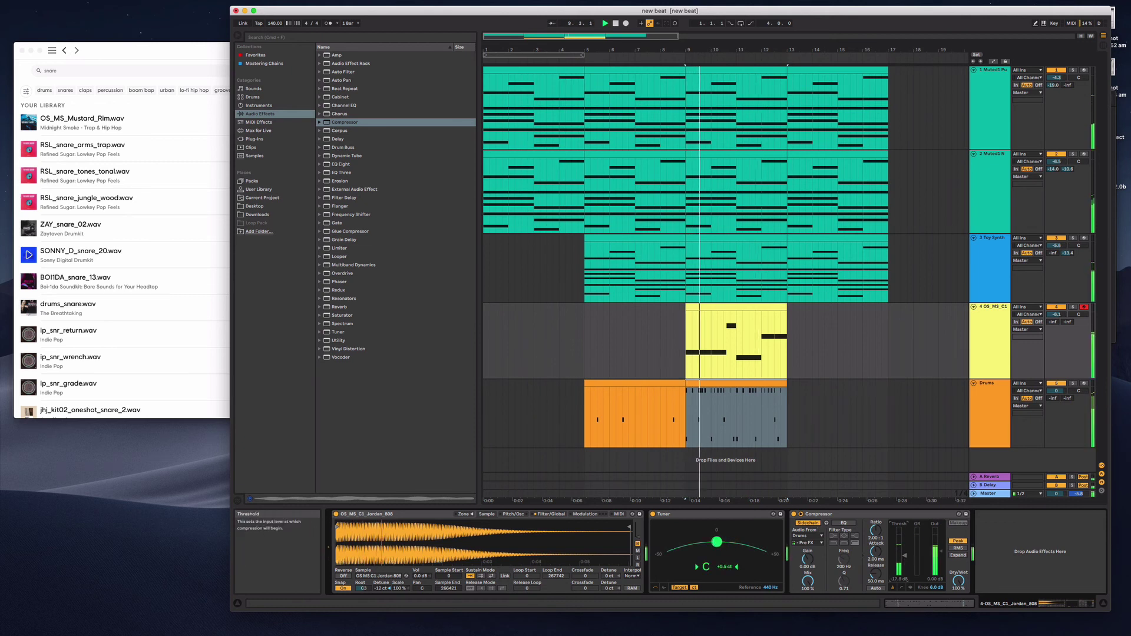
key("space")
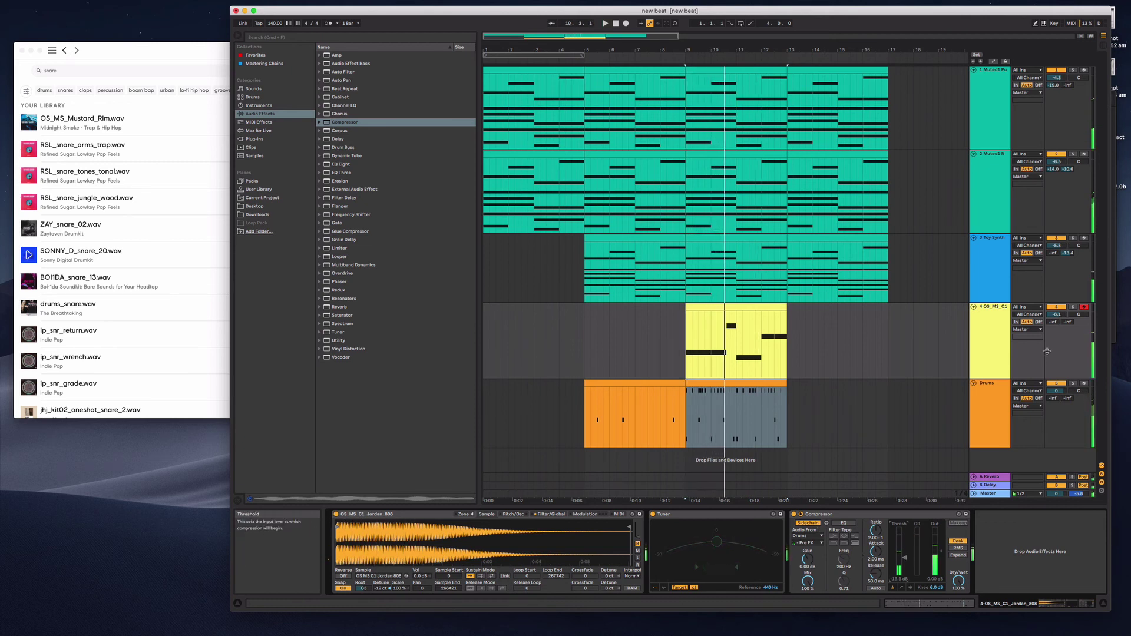
Step: Solo the 808 and Drums tracks and play from bar 9 while fine-tuning the compressor's threshold and ratio
left_click(1073, 307)
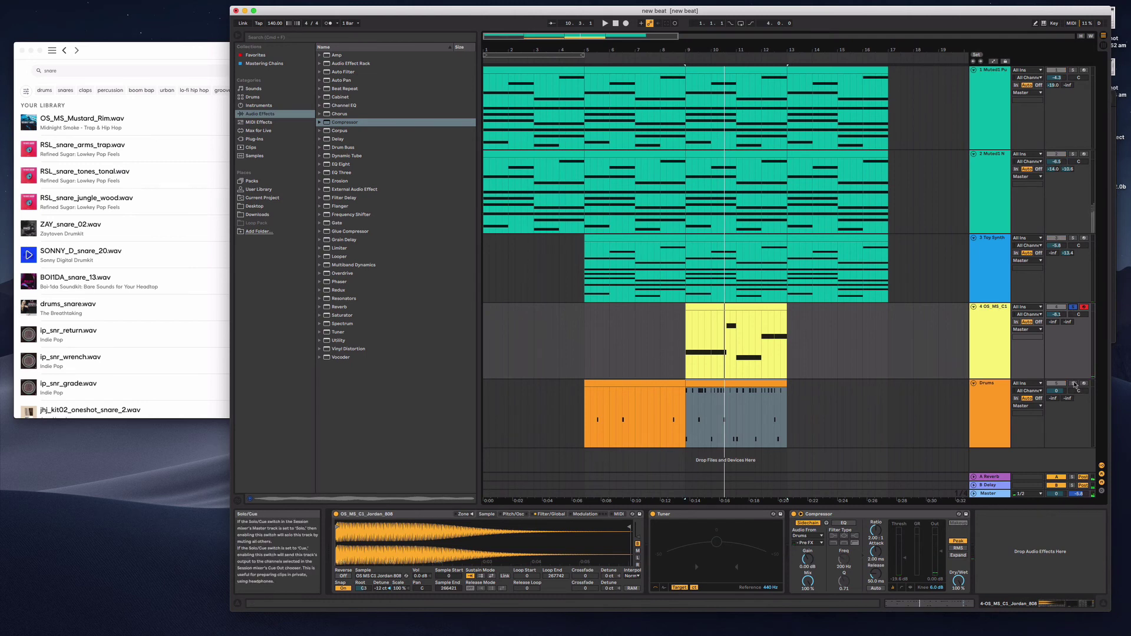
left_click(684, 337)
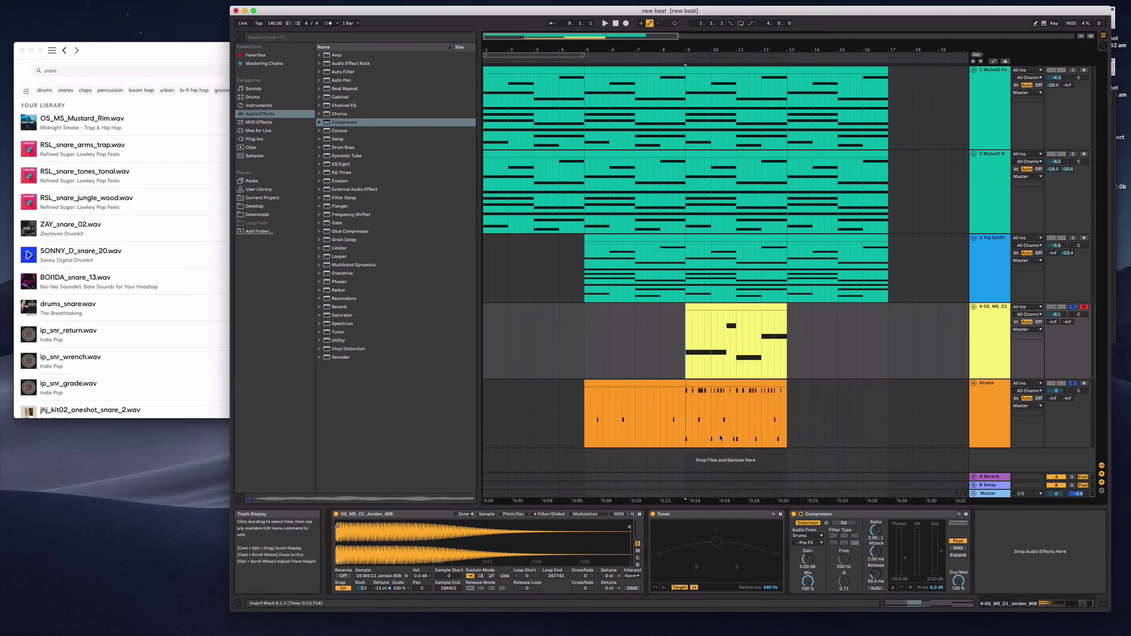
key("space")
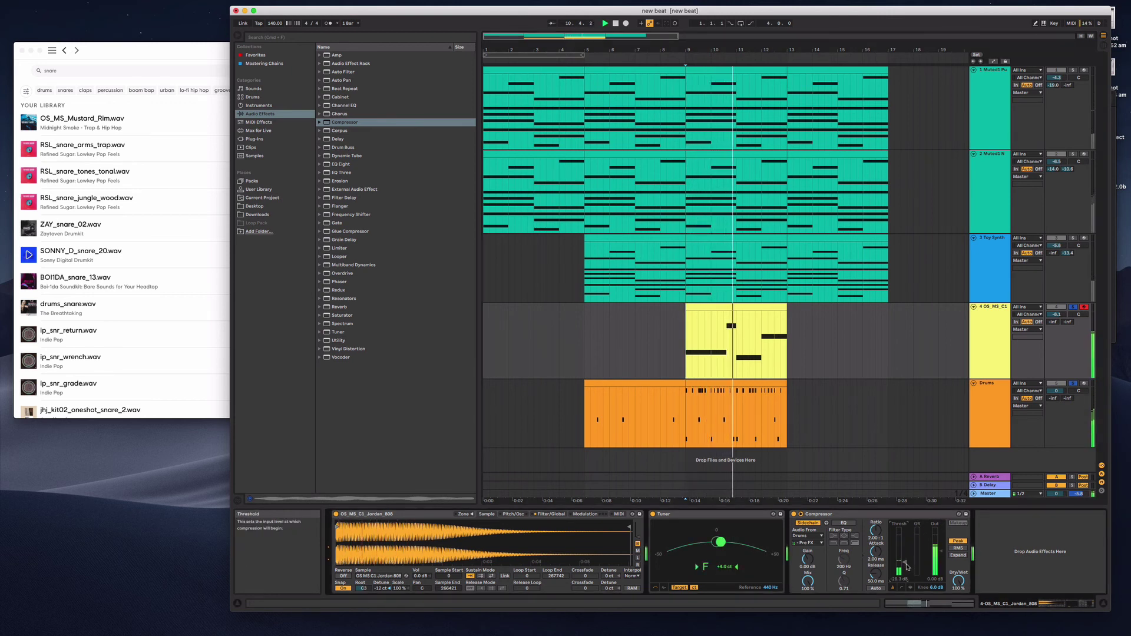
key("space")
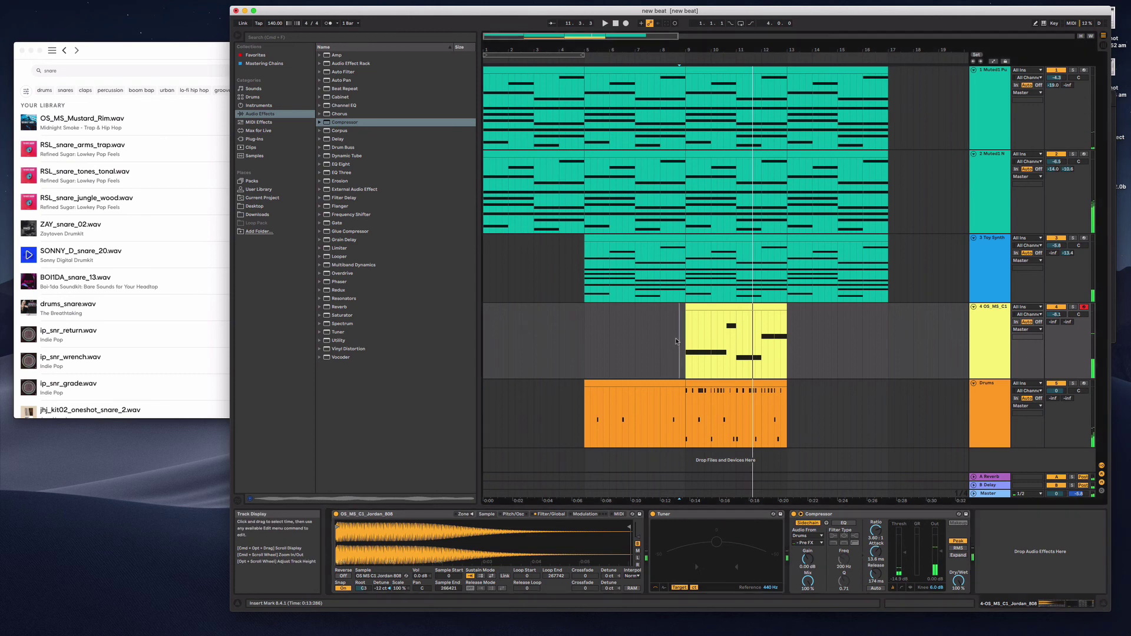
Step: Set the 808 compressor's attack to 2.43 ms and release to 106 ms while playing the full mix from just before bar 9
left_click(680, 341)
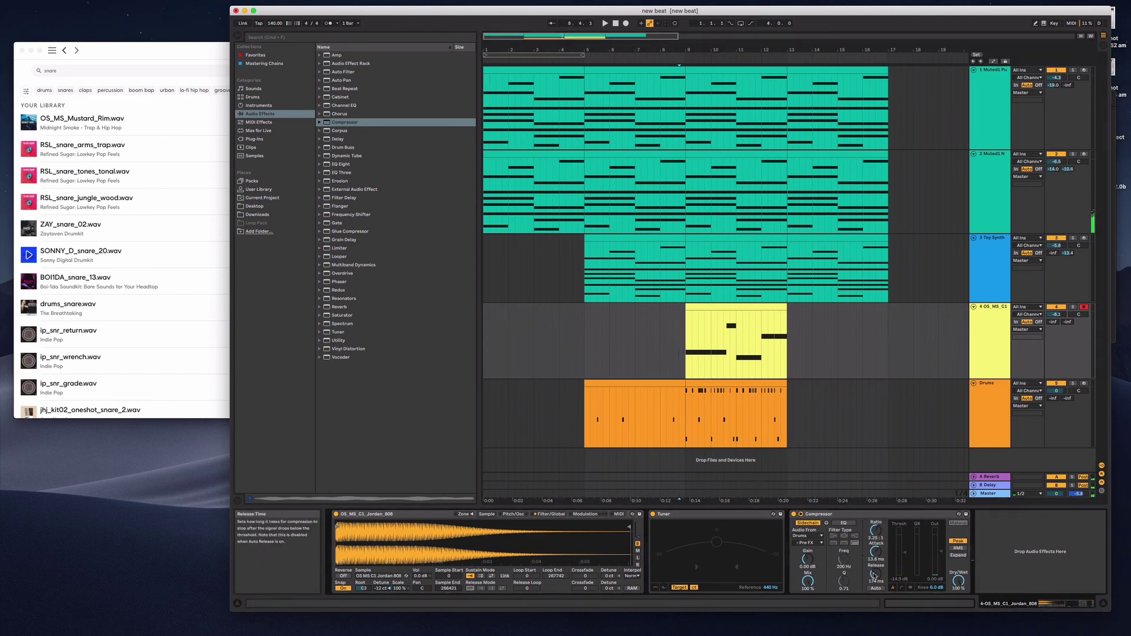
key("space")
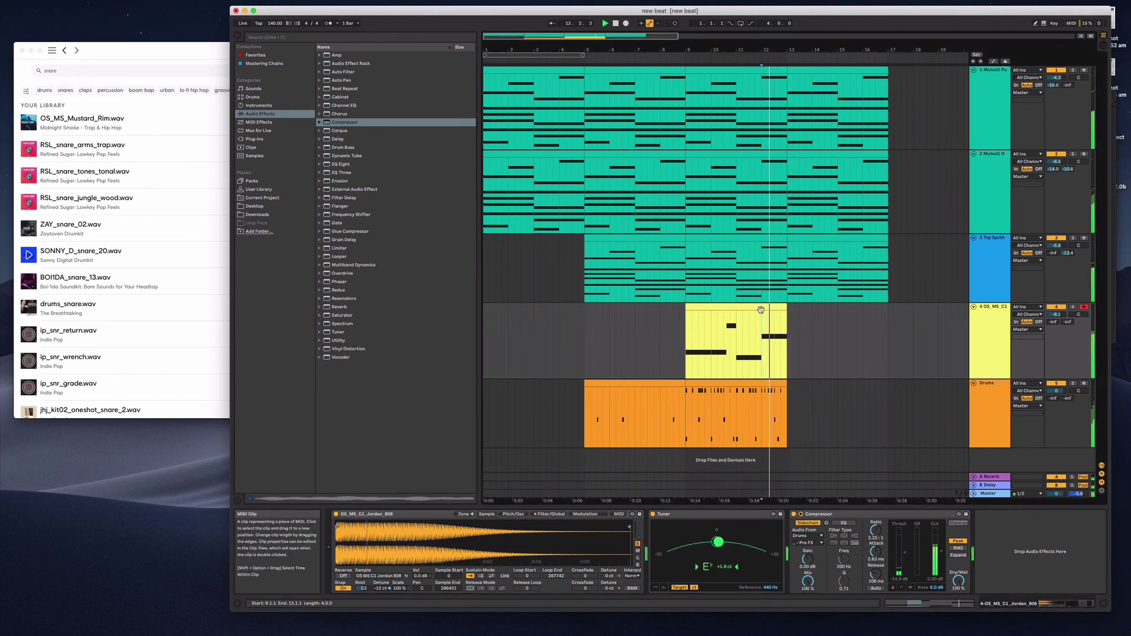
Step: Duplicate the 808 and drum clips through to bar 17 and move the DS HH note at 3.1.1 to the OS_MS_Innocent_Hat row
double_click(761, 312)
key("space")
left_click_drag(932, 435, 1001, 488)
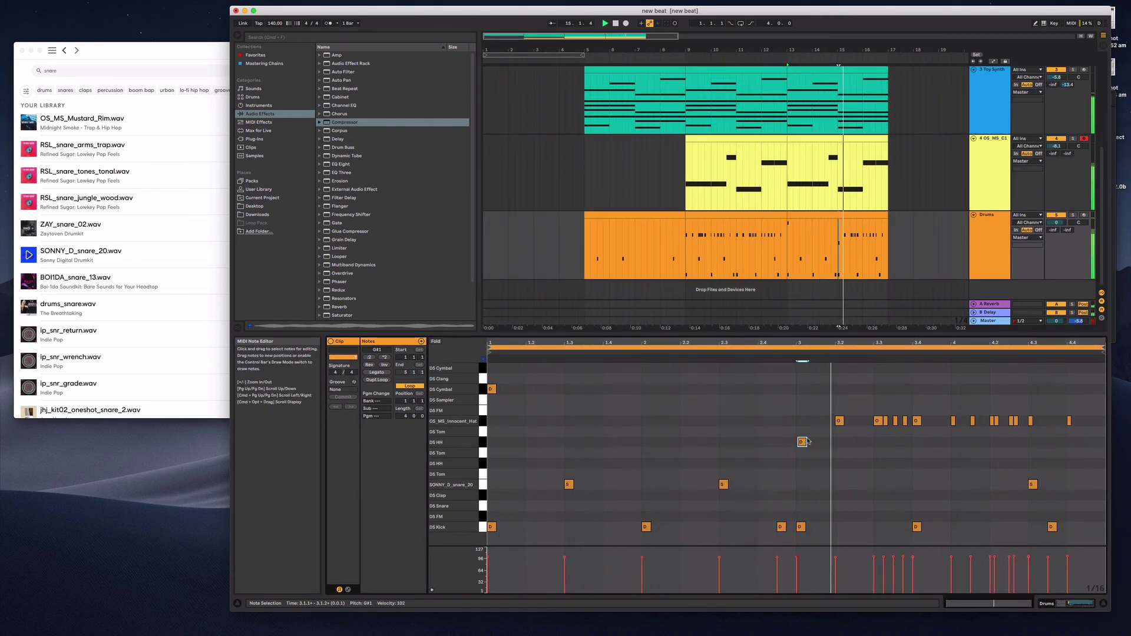
left_click_drag(804, 443, 803, 424)
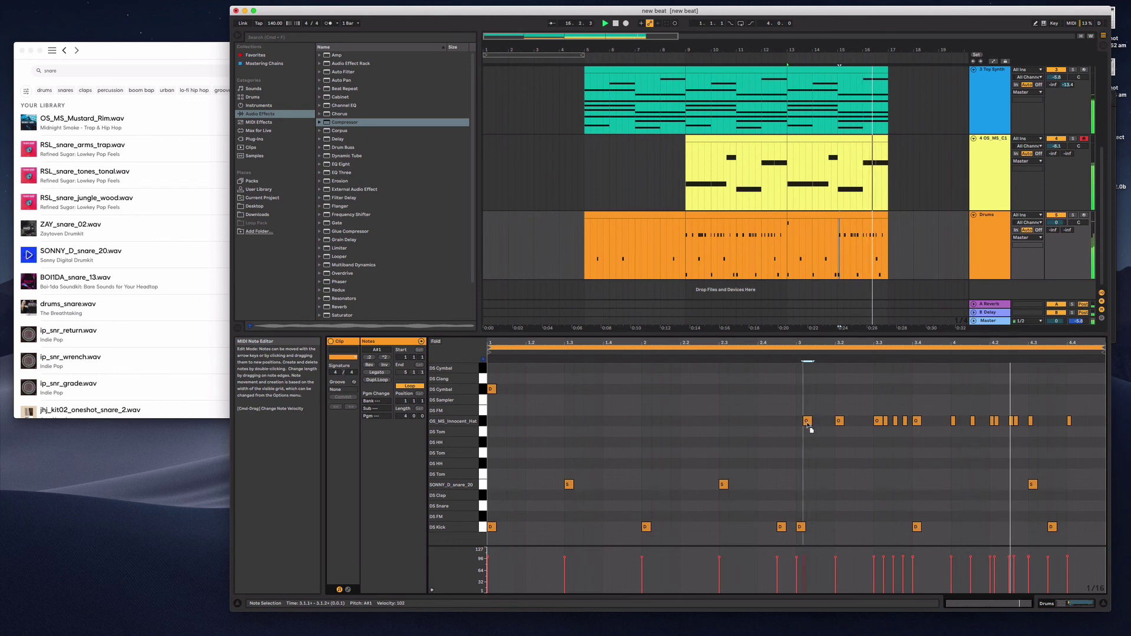
left_click_drag(818, 335, 818, 506)
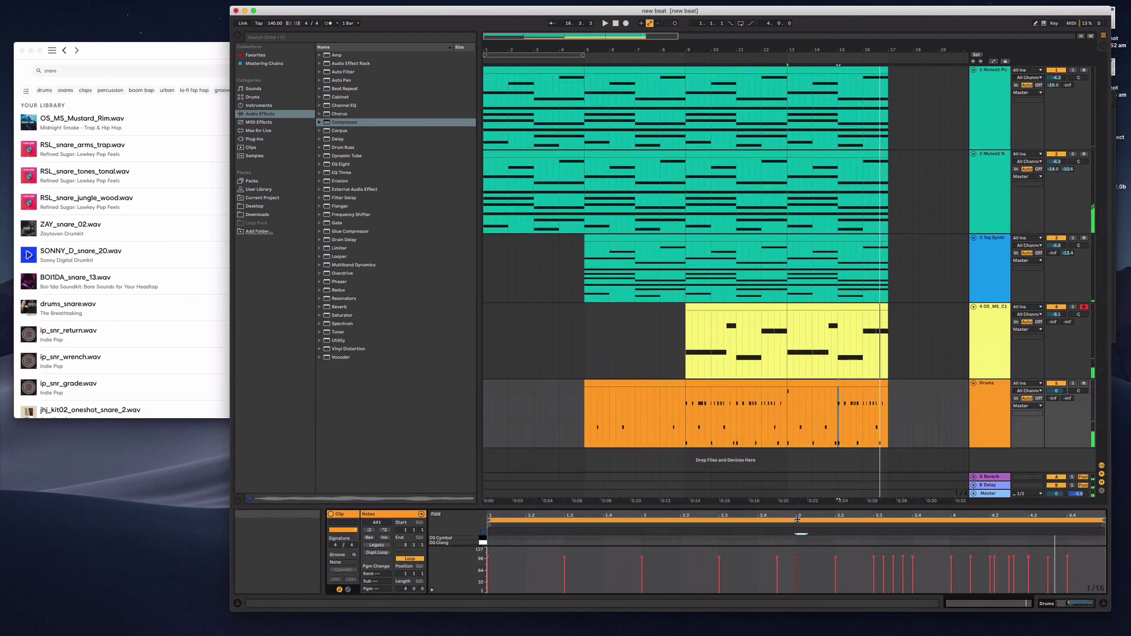